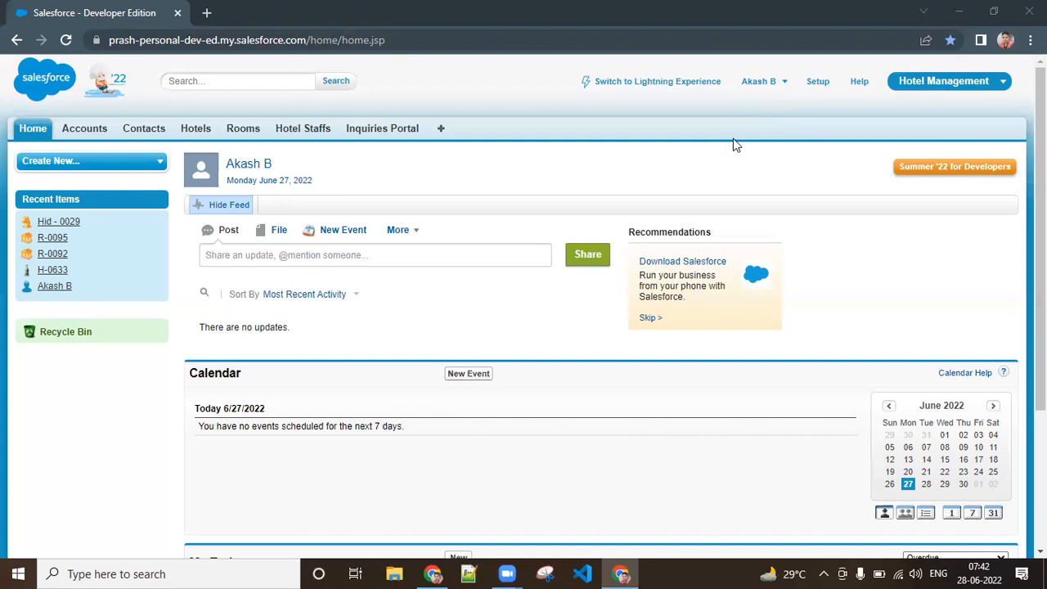
# - Open hotel record H-0633 from the recent hotels, and go on to the Hotel Staffs list
pyautogui.click(204, 135)
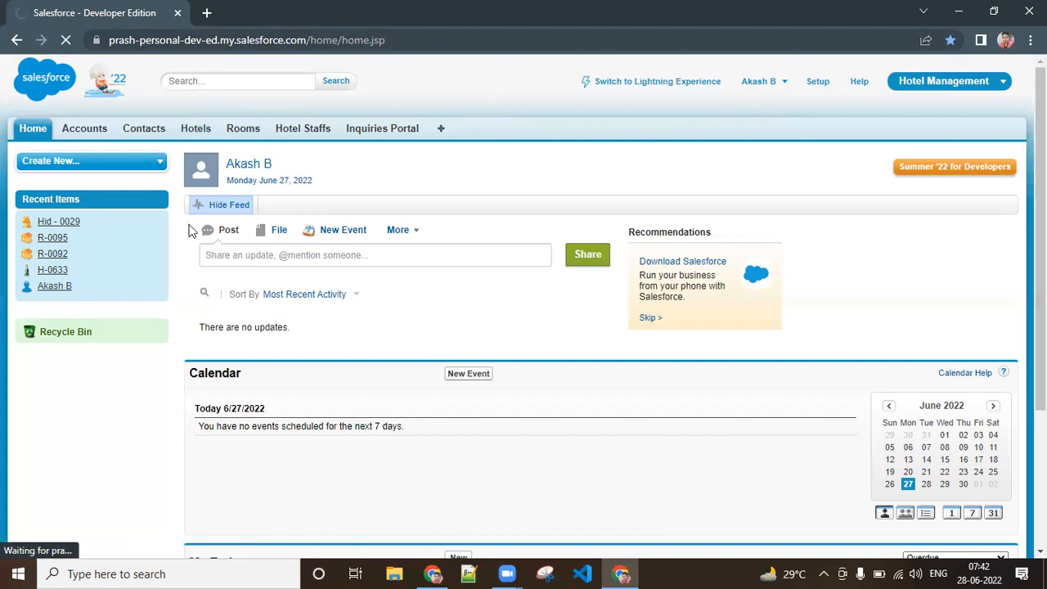
pyautogui.click(251, 137)
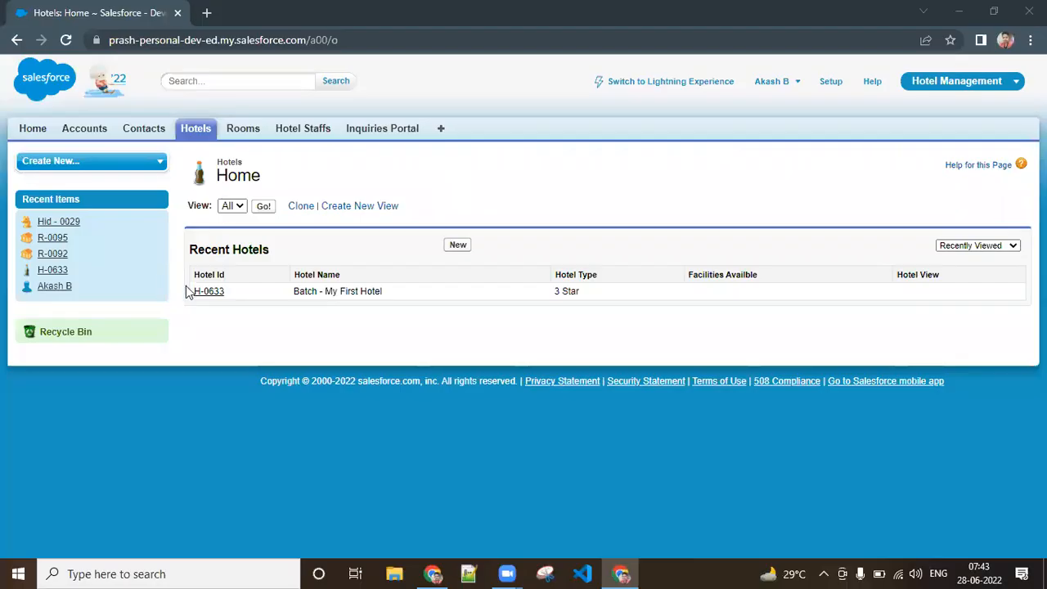
pyautogui.click(211, 299)
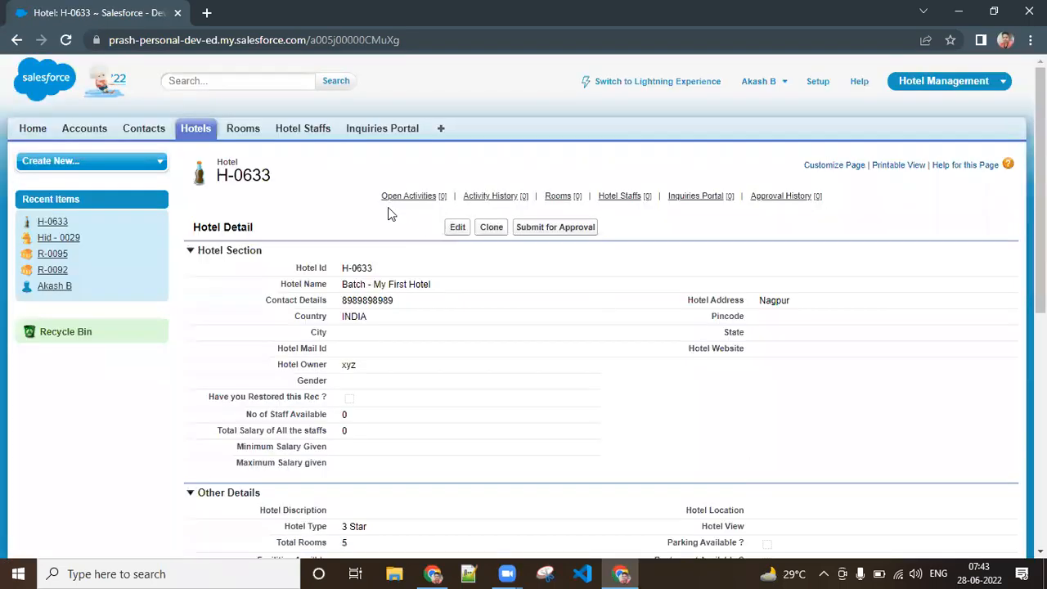
pyautogui.click(288, 135)
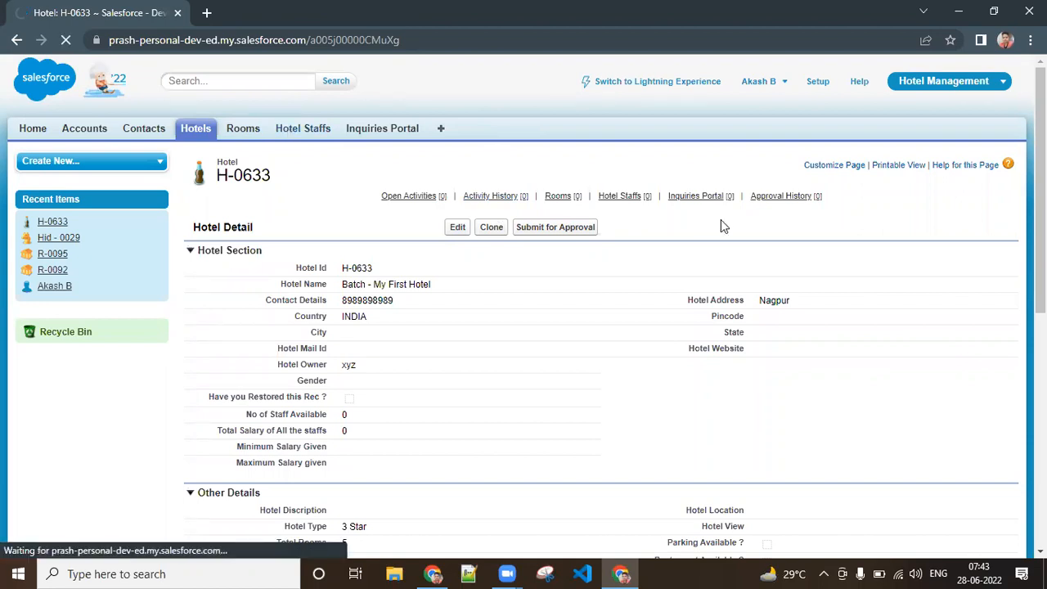
pyautogui.click(899, 574)
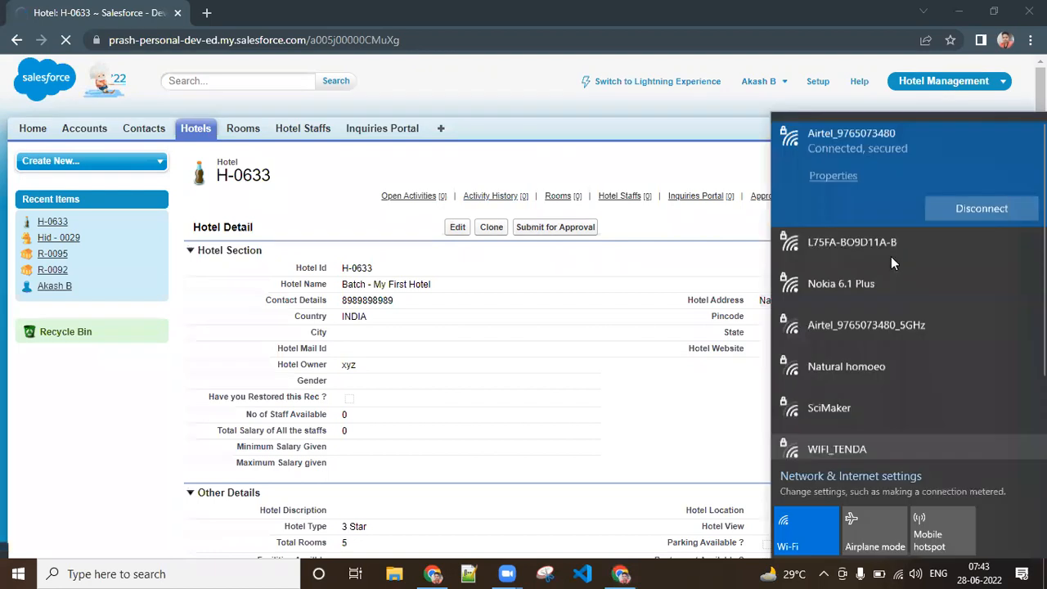
pyautogui.click(896, 245)
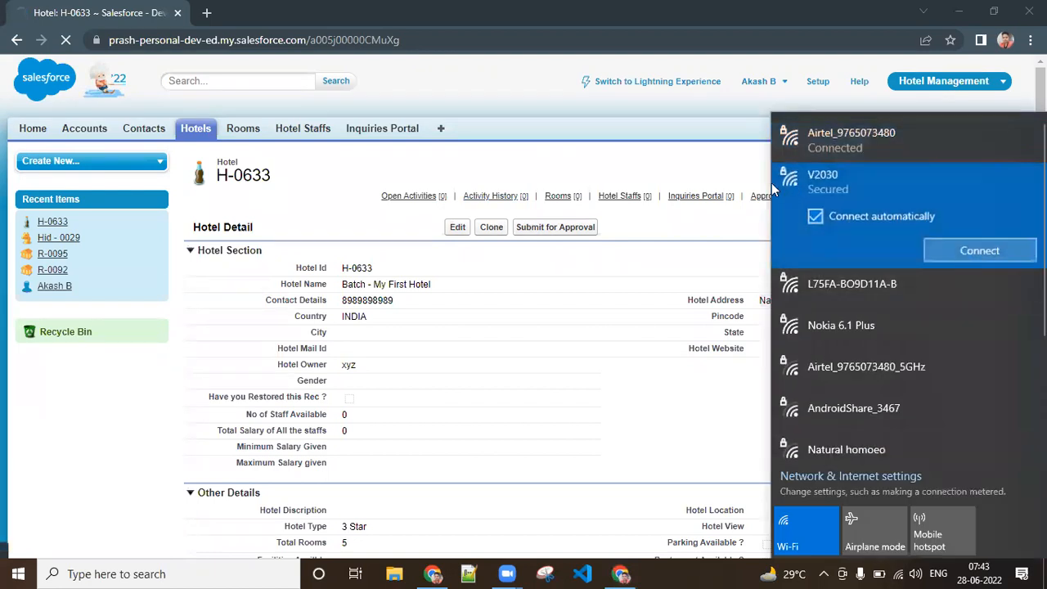
pyautogui.click(707, 165)
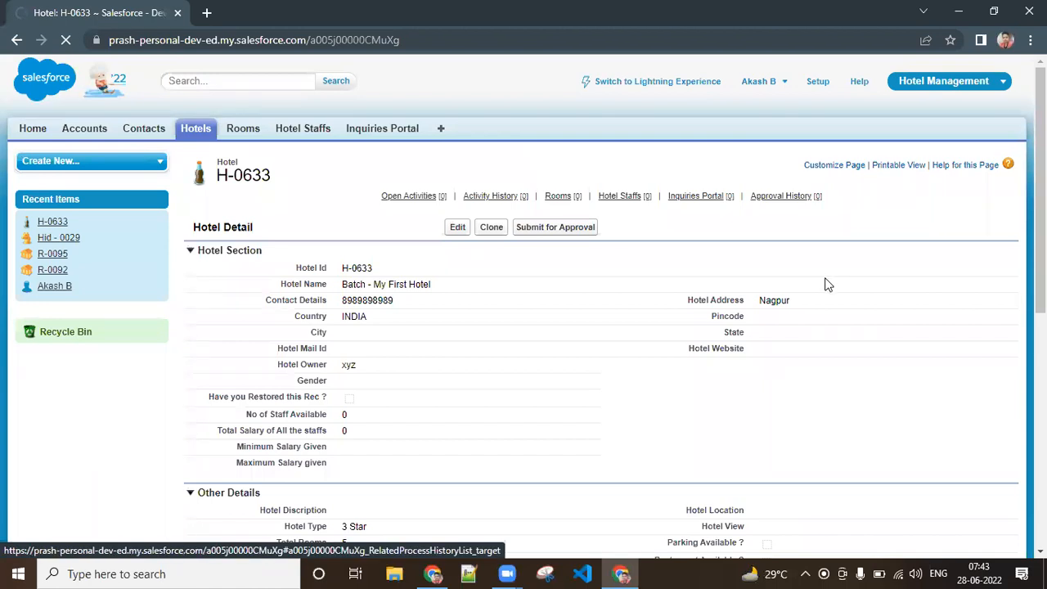
# - Open the hotel staff record Hid - 0029 from the recent hotel staffs
pyautogui.click(324, 356)
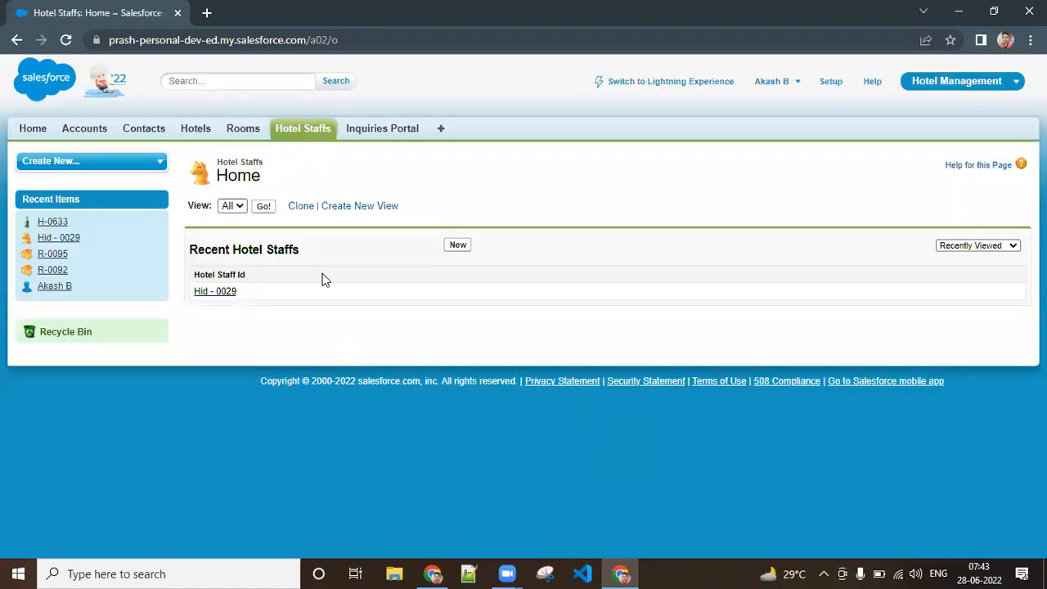
pyautogui.click(221, 293)
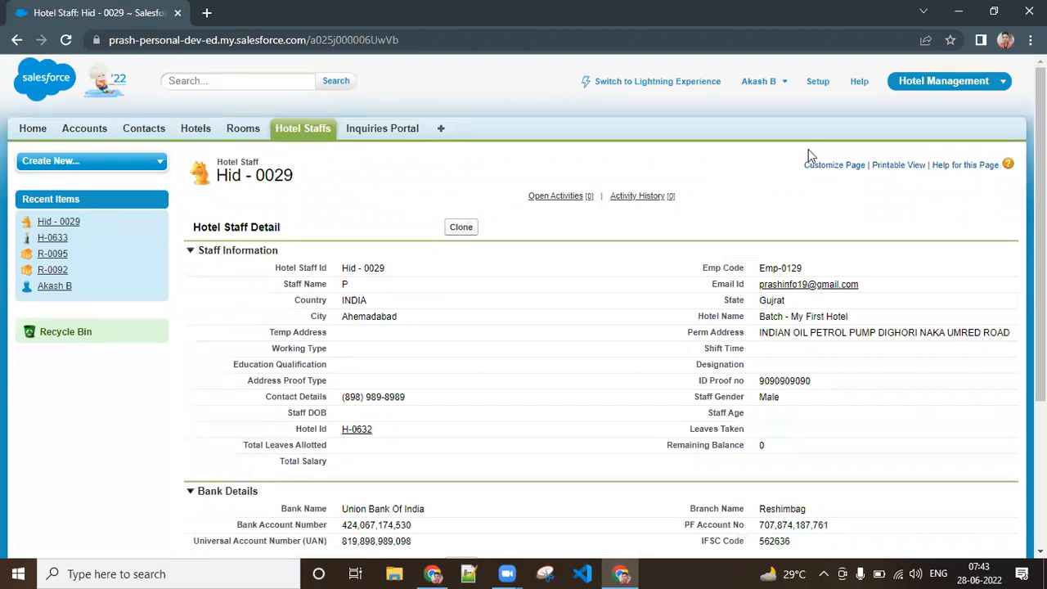
# - Switch to the administrator's Chrome window and find the Profiles setup page by searching for "Profile"
pyautogui.click(438, 574)
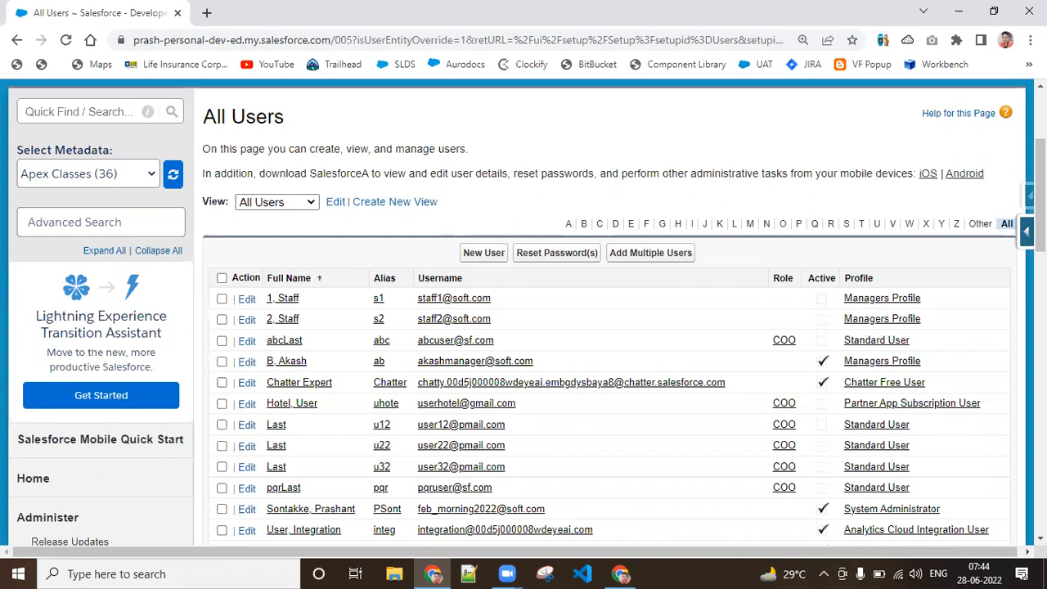
pyautogui.scroll(3, 32, 368)
pyautogui.click(95, 306)
pyautogui.write('Po')
pyautogui.press('BackSpace')
pyautogui.write('rofile')
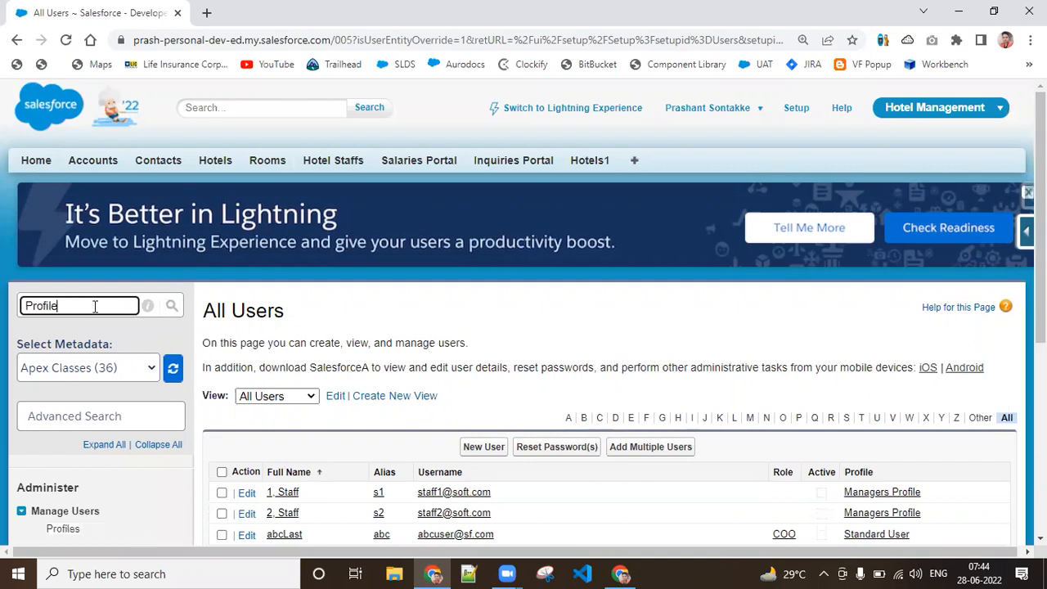
pyautogui.click(72, 531)
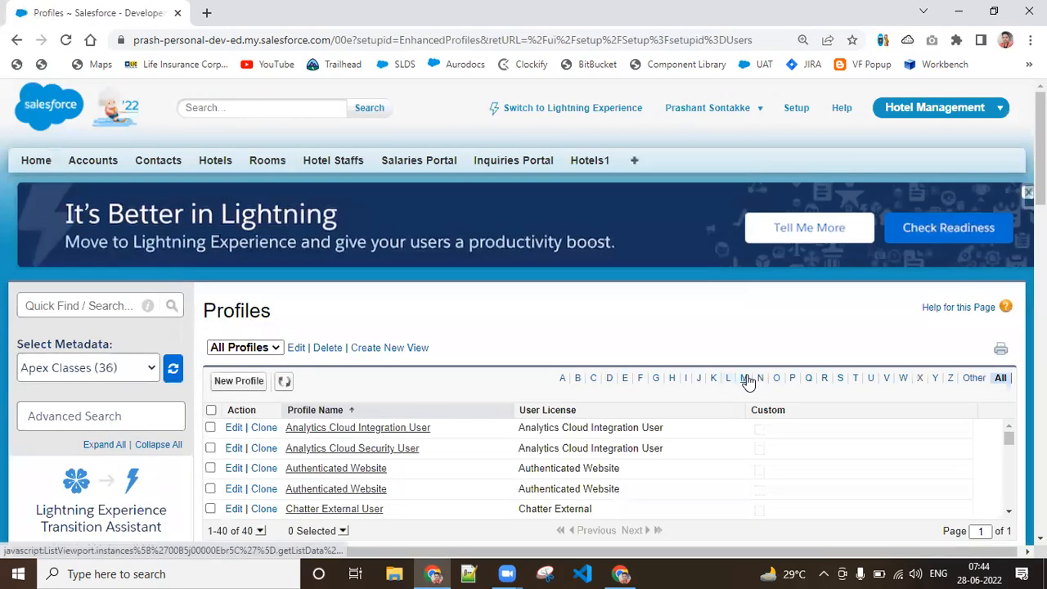
# - Filter the profiles by the letter M, open Managers Profile and review its page layouts down to Field-Level Security
pyautogui.click(746, 379)
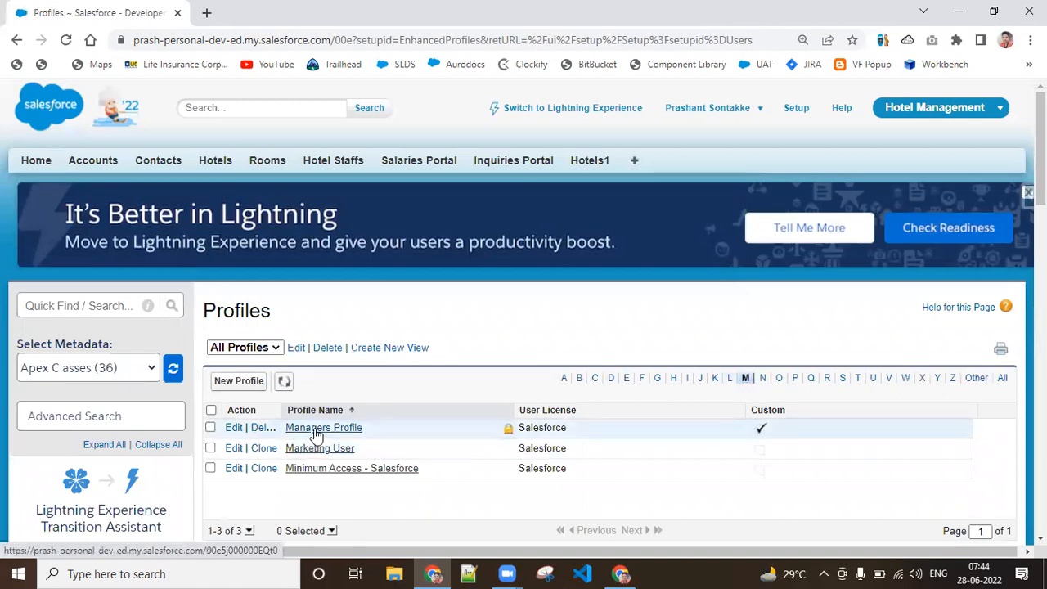
pyautogui.click(316, 431)
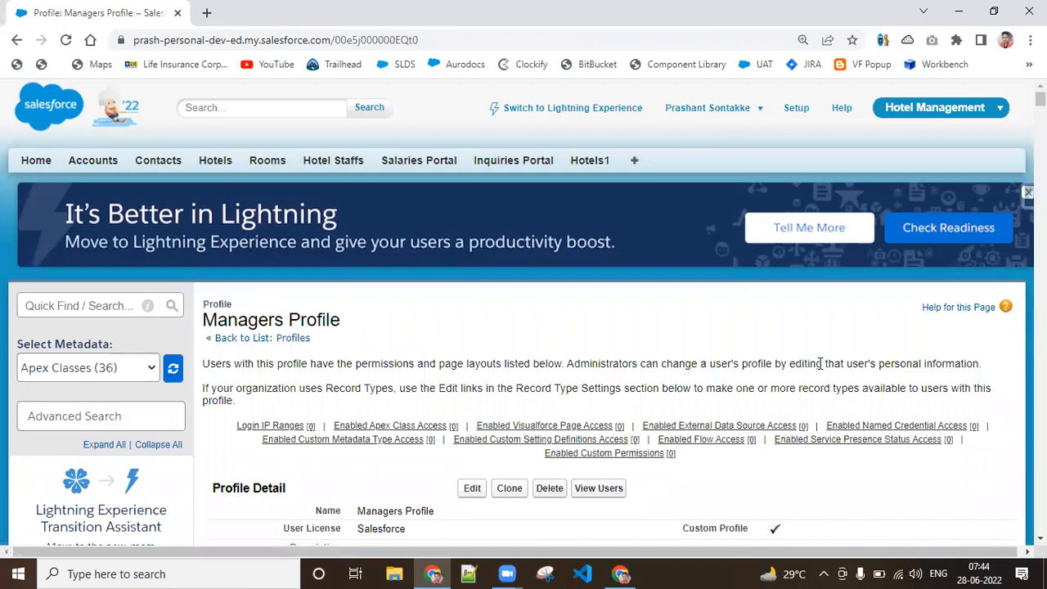
pyautogui.scroll(-2, 821, 363)
pyautogui.scroll(-5, 609, 313)
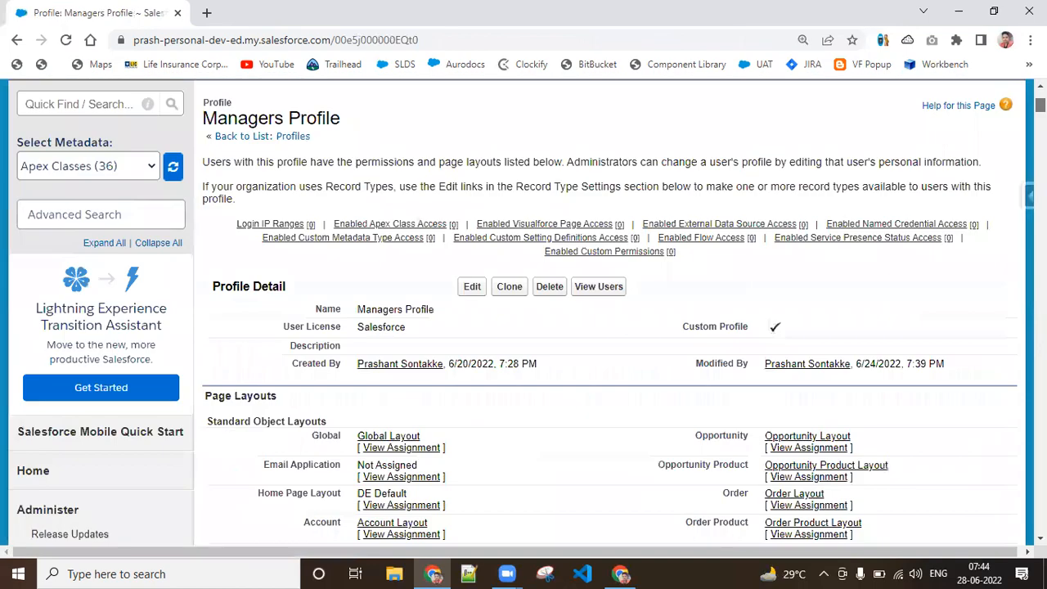
pyautogui.scroll(-20, 610, 313)
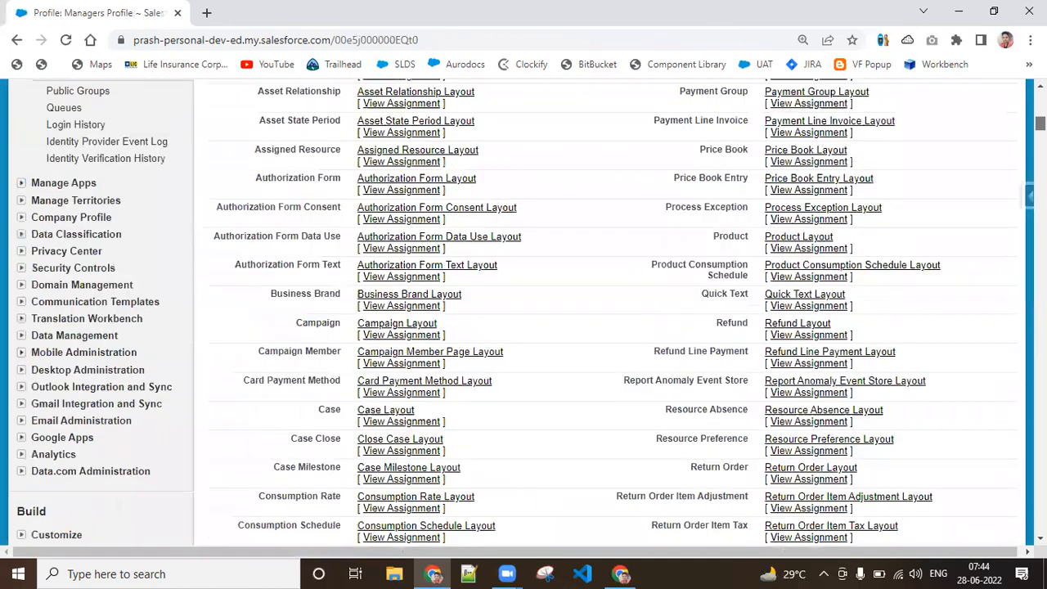
pyautogui.scroll(-4, 373, 239)
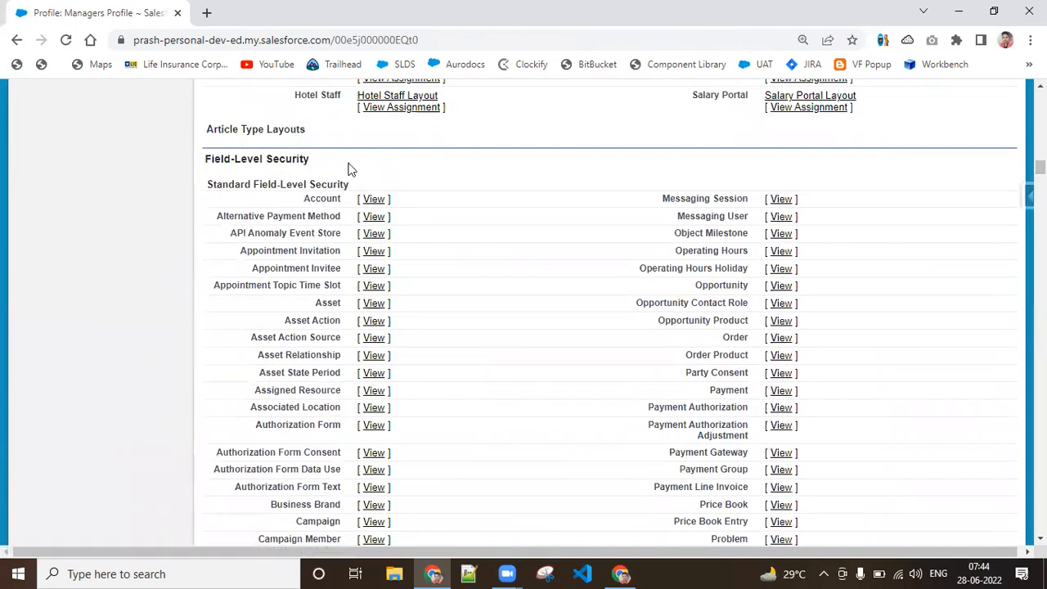
# - Switch to the manager user's Chrome window, view the Inquiries Portal page and open room record R-0095
pyautogui.click(625, 572)
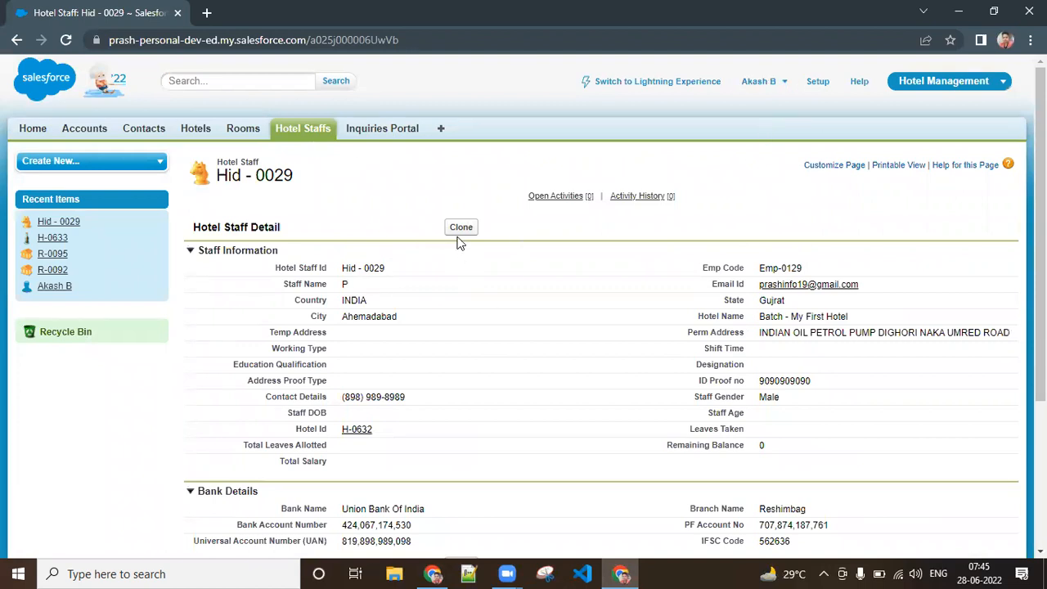
pyautogui.click(365, 138)
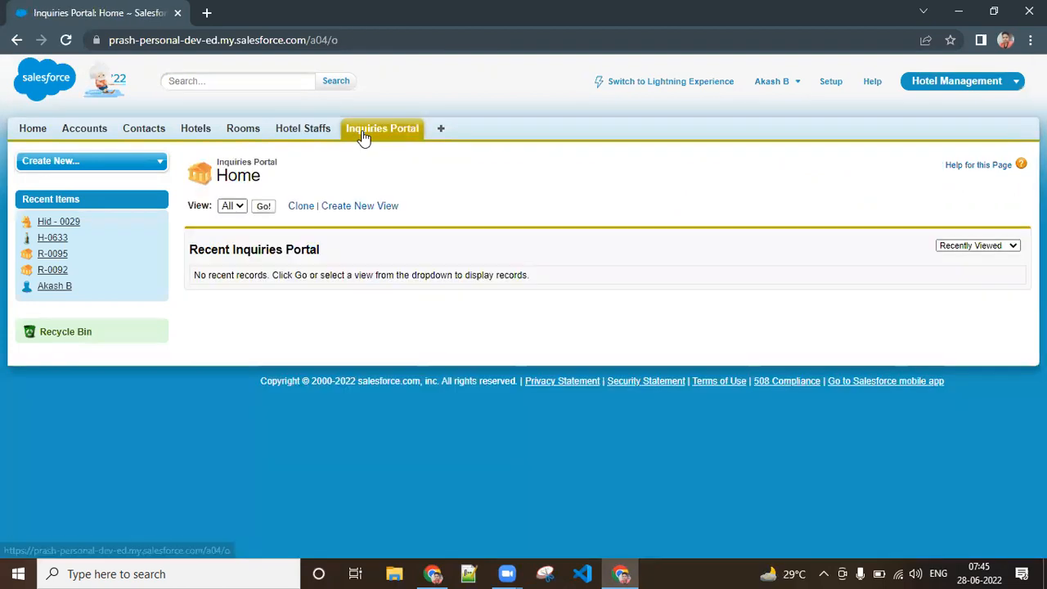
pyautogui.click(241, 134)
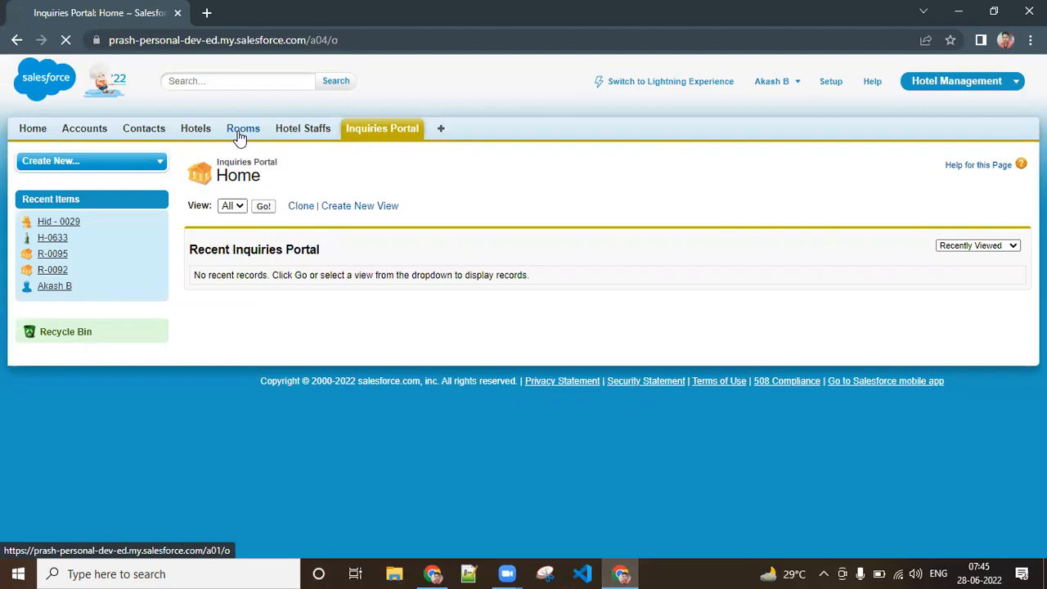
pyautogui.click(209, 293)
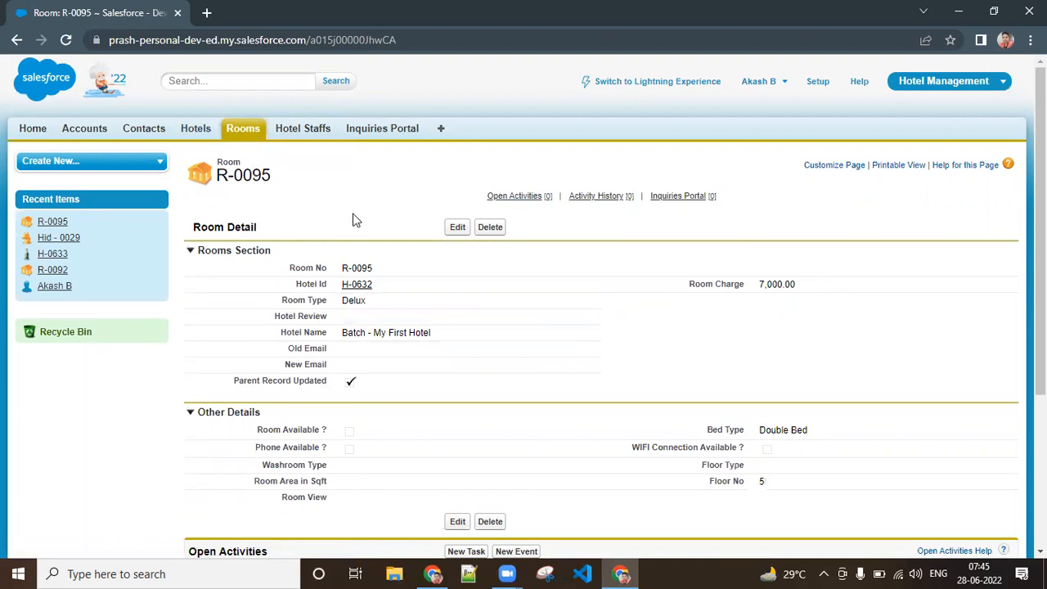
# - Return to the administrator's Chrome window, open Managers Profile for editing and review its Custom Object Permissions
pyautogui.click(433, 573)
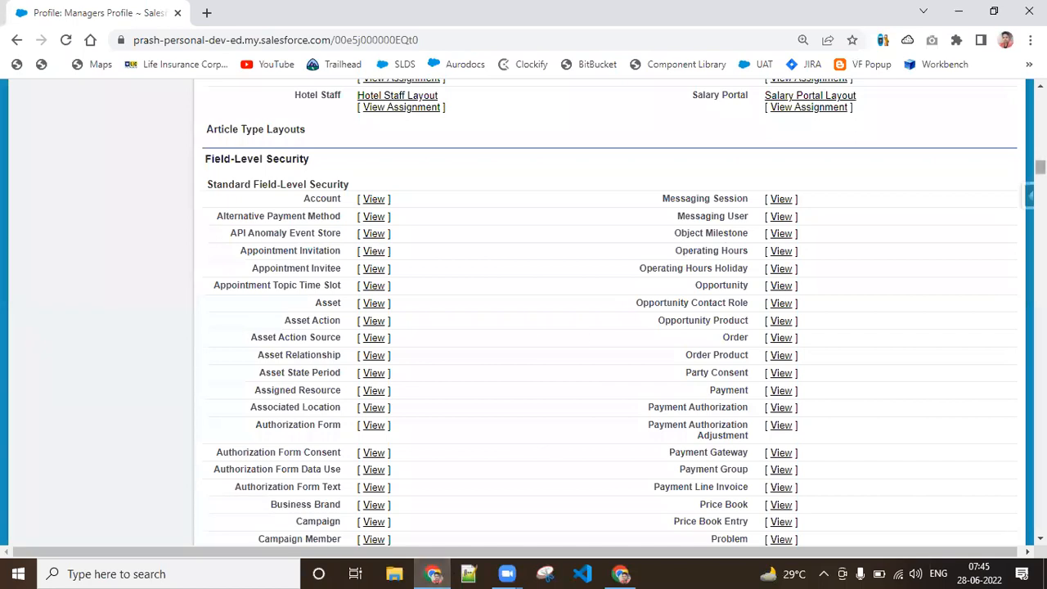
pyautogui.scroll(20, 691, 259)
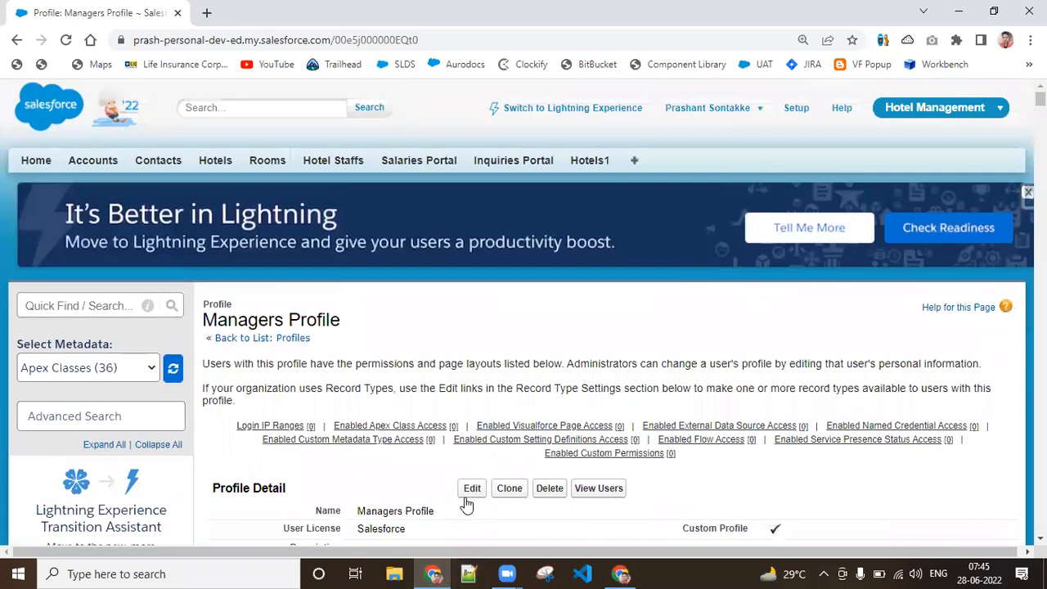
pyautogui.click(468, 495)
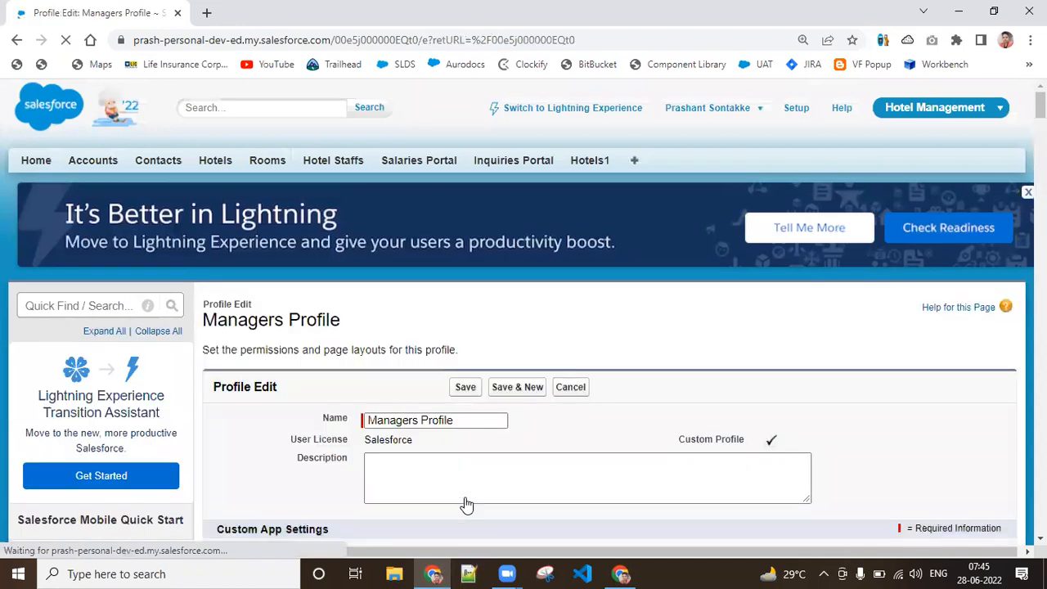
pyautogui.moveTo(1040, 105); pyautogui.dragTo(1040, 285)
pyautogui.scroll(-20, 609, 311)
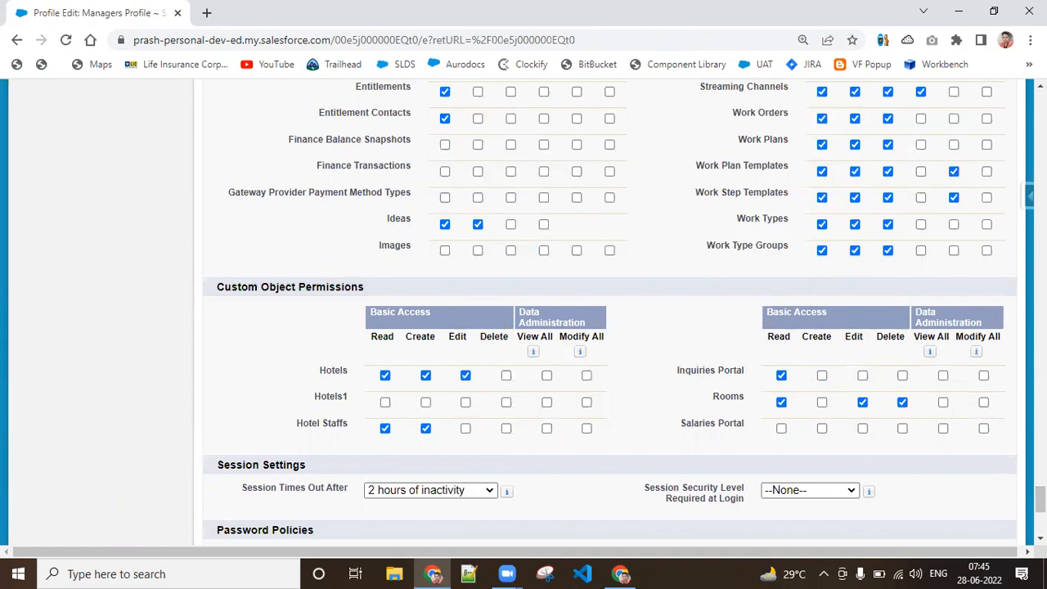
pyautogui.moveTo(1040, 500); pyautogui.dragTo(714, 7)
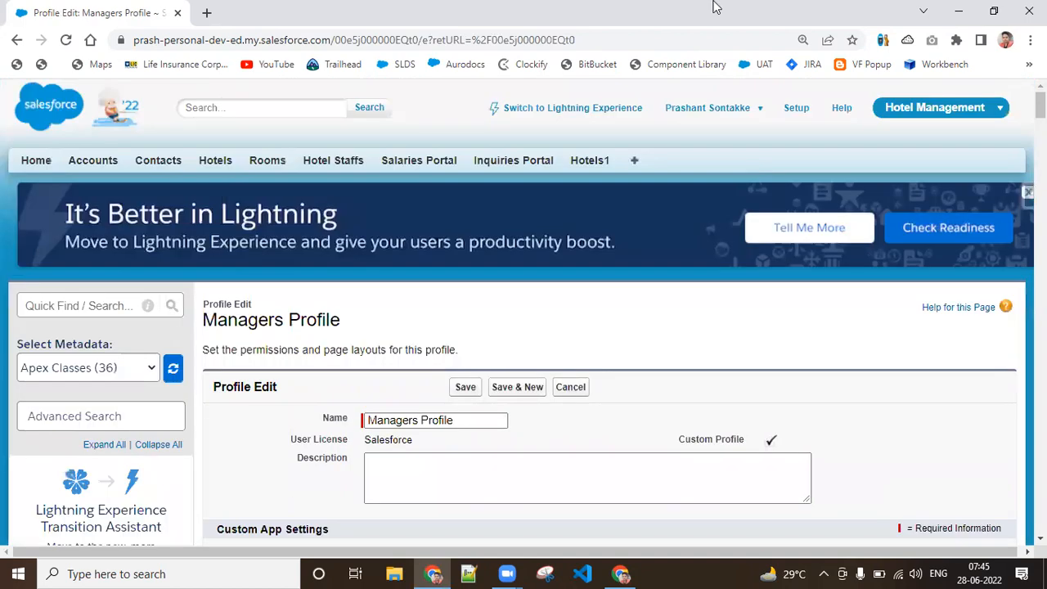
# - Duplicate the profile page in a second browser tab and find the Permission Sets setup page there by searching for "permission set"
pyautogui.rightClick(127, 8)
pyautogui.click(178, 107)
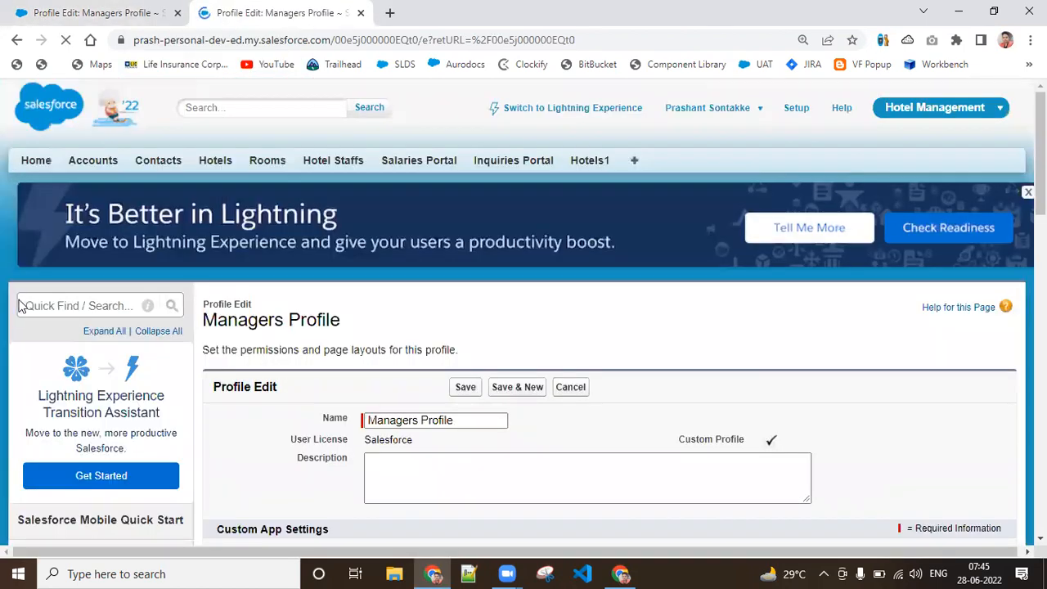
pyautogui.click(52, 306)
pyautogui.write('per')
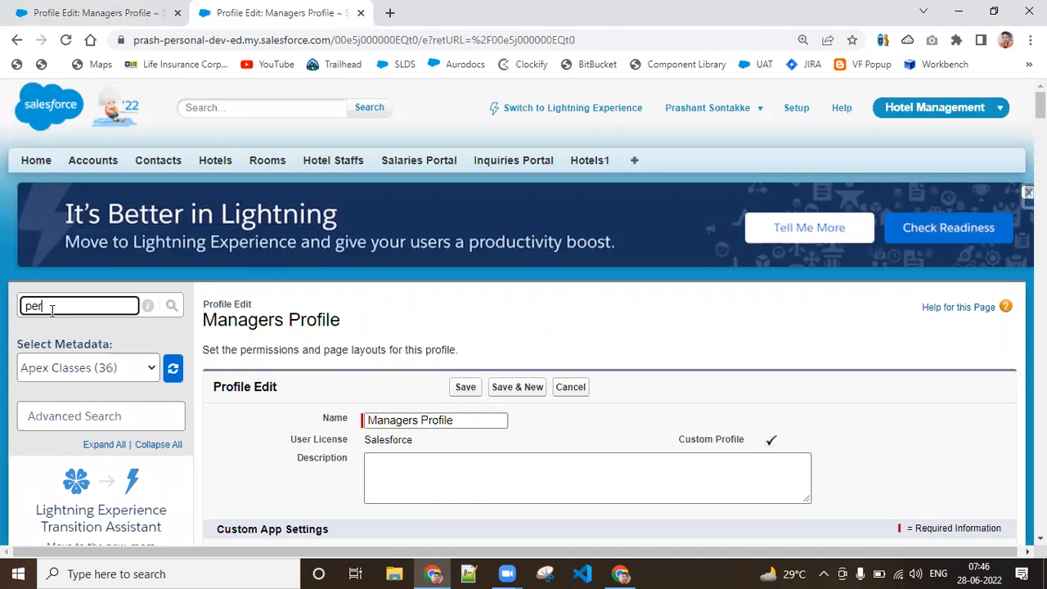
pyautogui.write('mission set')
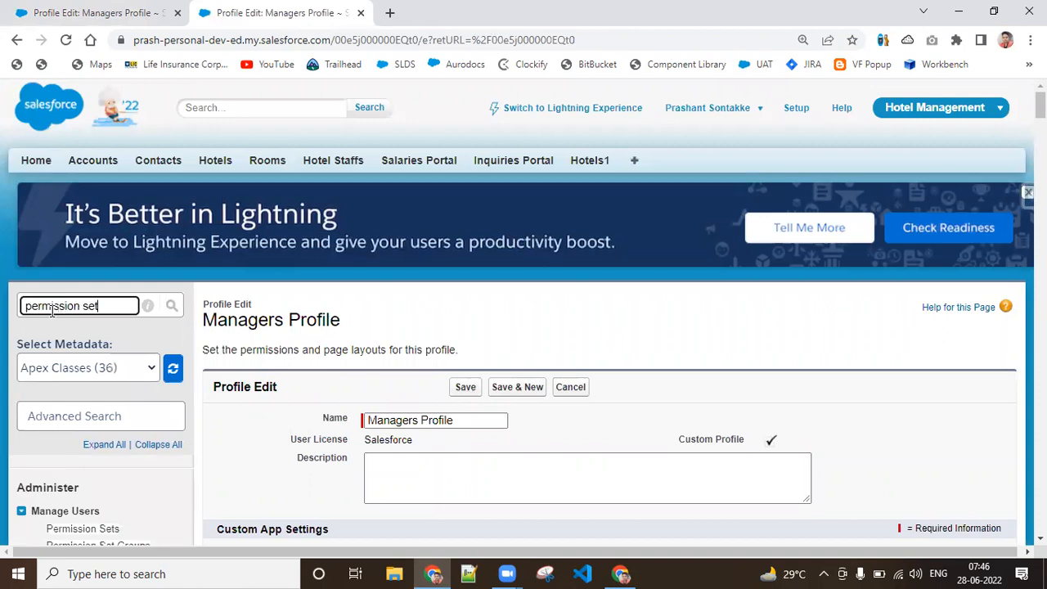
pyautogui.click(55, 530)
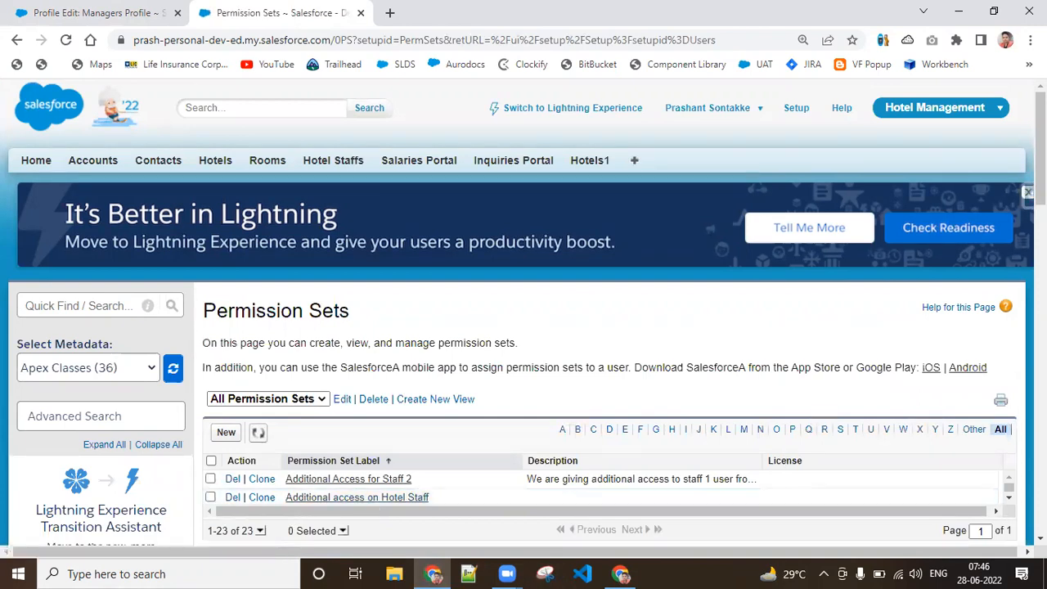
# - Open the Object Settings of the "Additional access on Hotel Staff" permission set and examine the permissions listed for each object
pyautogui.scroll(-2, 1039, 147)
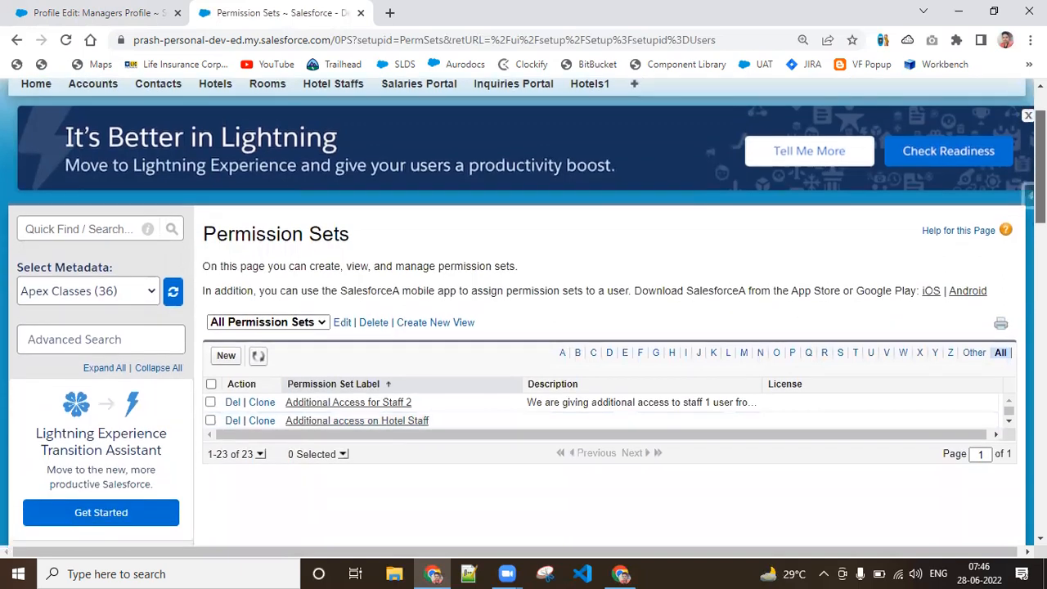
pyautogui.scroll(-1, 524, 311)
pyautogui.scroll(-1, 524, 311)
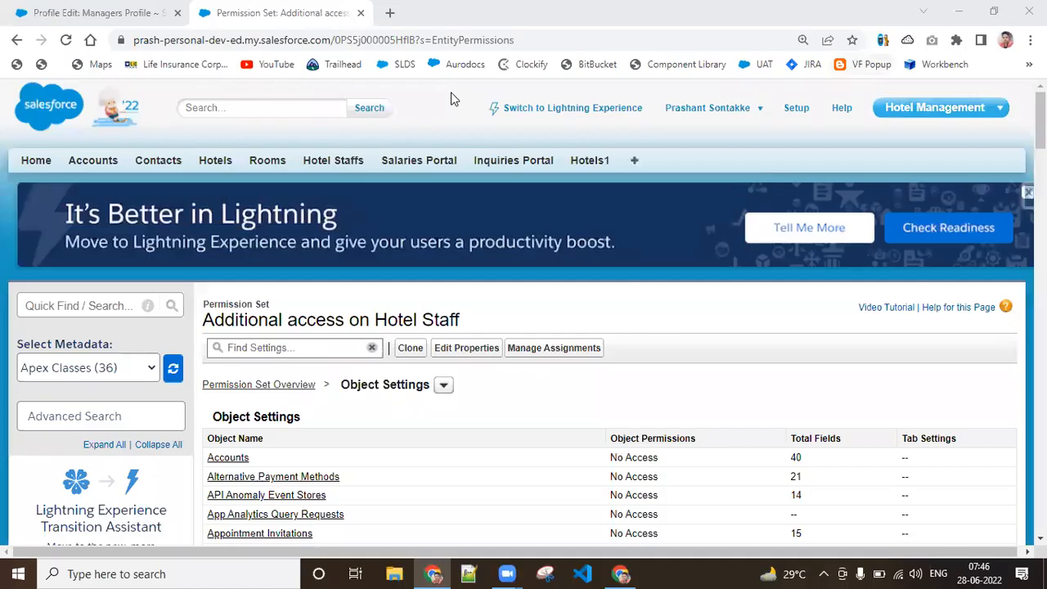
pyautogui.scroll(-5, 523, 311)
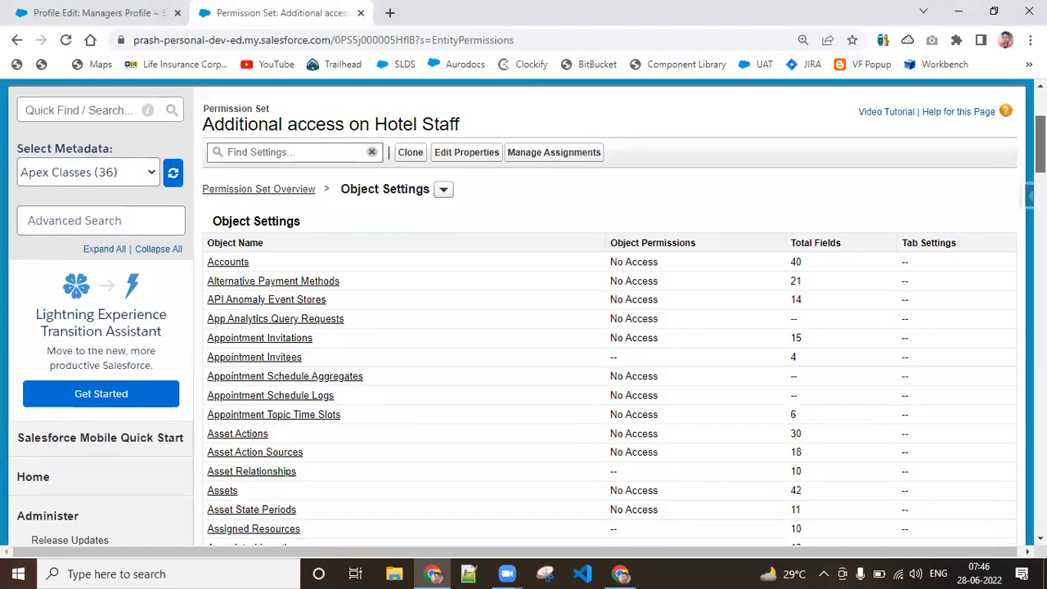
pyautogui.scroll(-15, 609, 327)
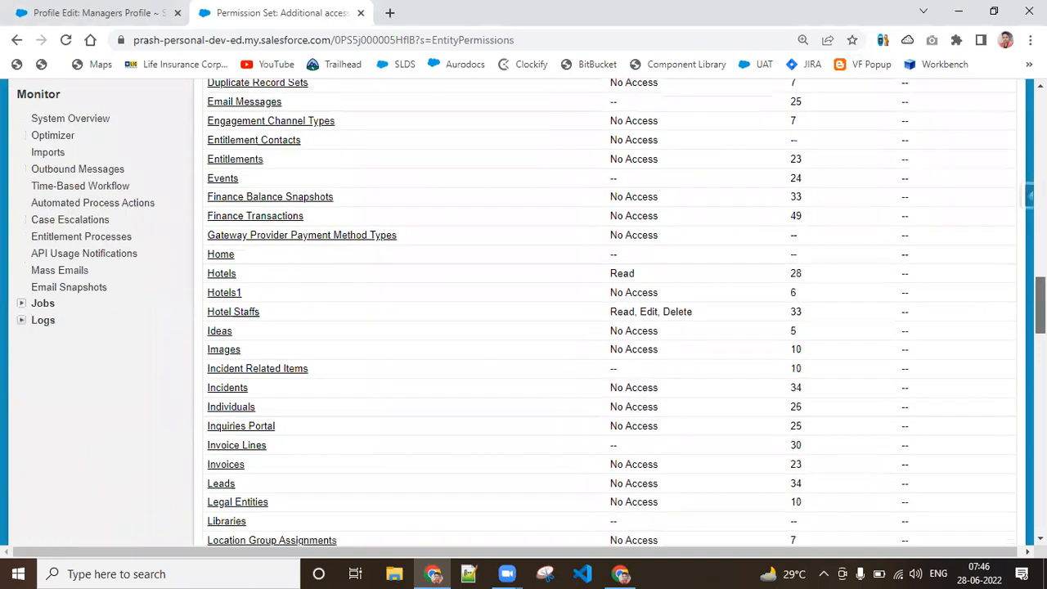
pyautogui.scroll(-13, 610, 311)
pyautogui.scroll(-7, 609, 311)
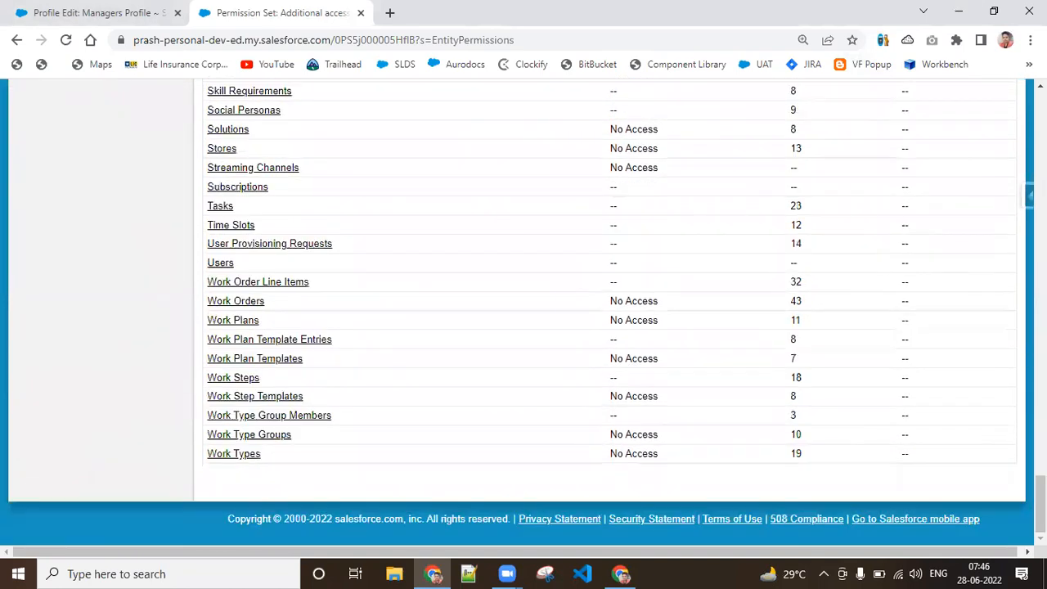
# - Search the permission set's object list for "hotel staff" to locate the Hotel Staffs object permissions
pyautogui.hotkey('ctrl', 'f')
pyautogui.write('ho')
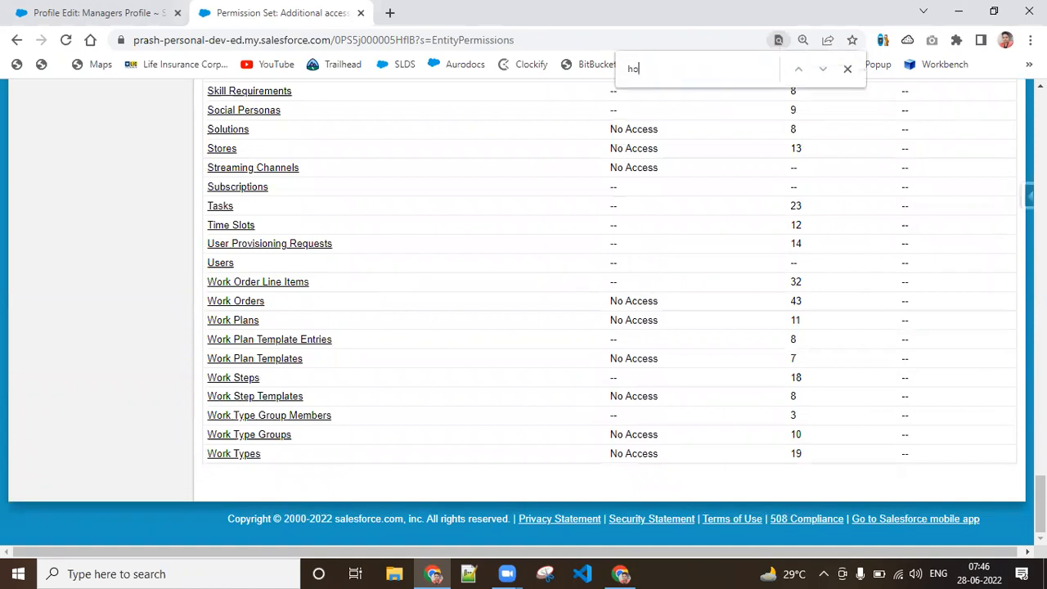
pyautogui.write('tel staff')
pyautogui.press('Return')
pyautogui.press('Return')
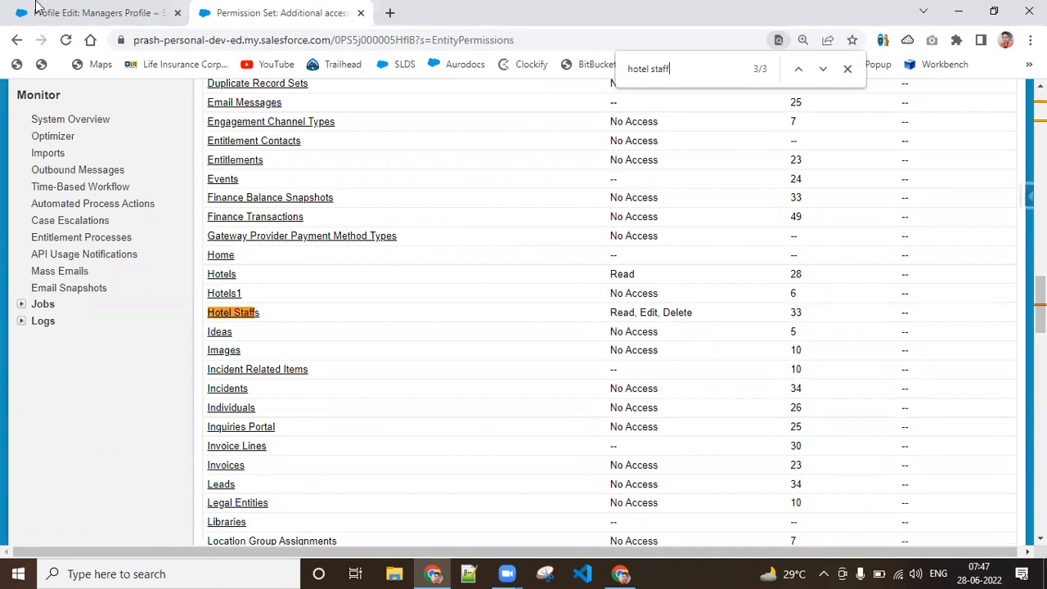
# - Compare the permission set's Hotel Staffs access with the Custom Object Permissions in Managers Profile, and check the manager user's Chrome window
pyautogui.click(88, 15)
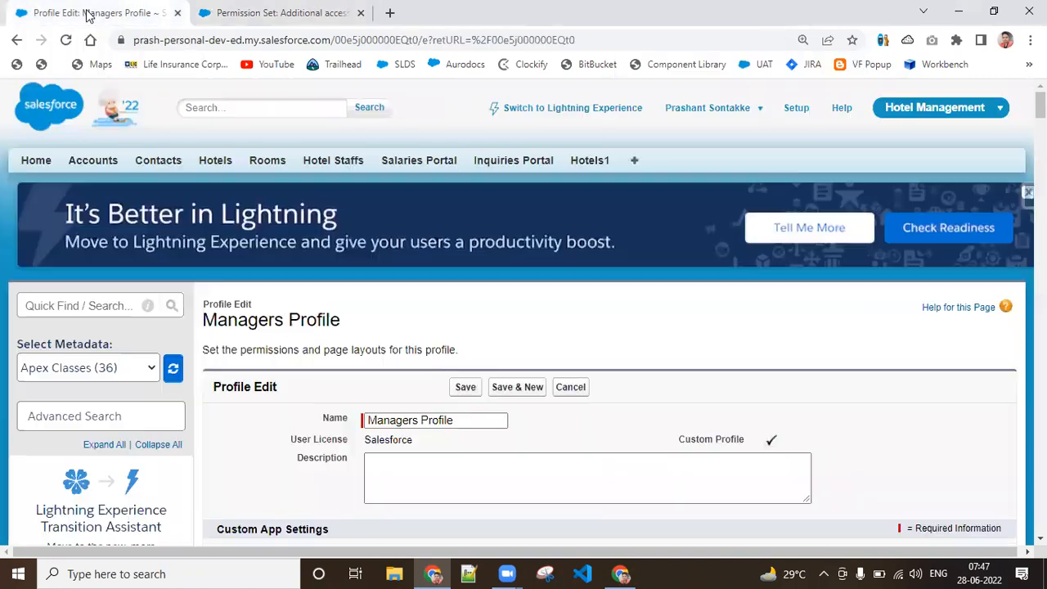
pyautogui.moveTo(1041, 105); pyautogui.dragTo(1041, 497)
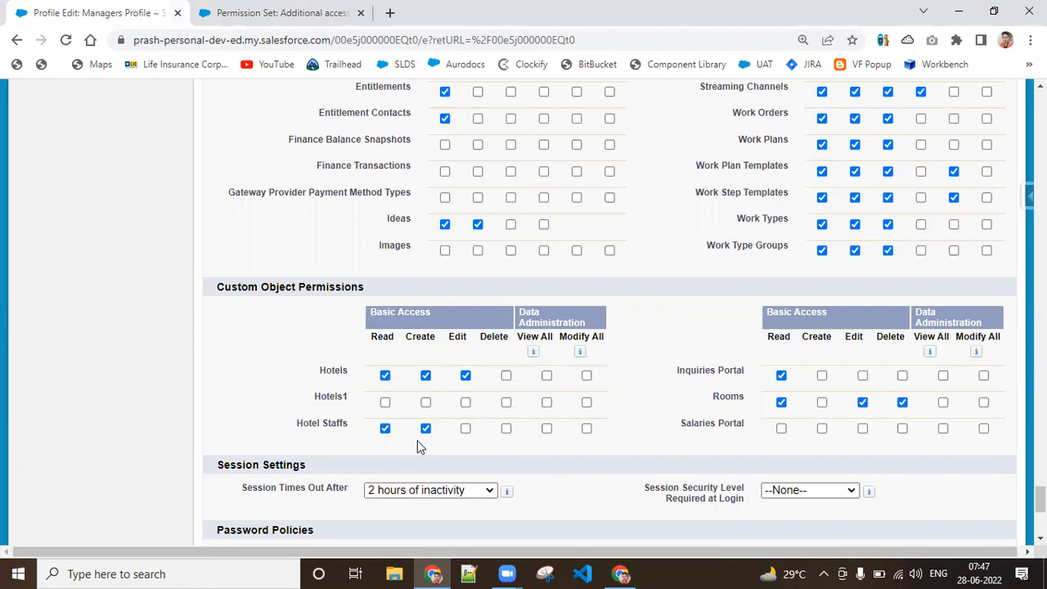
pyautogui.click(291, 12)
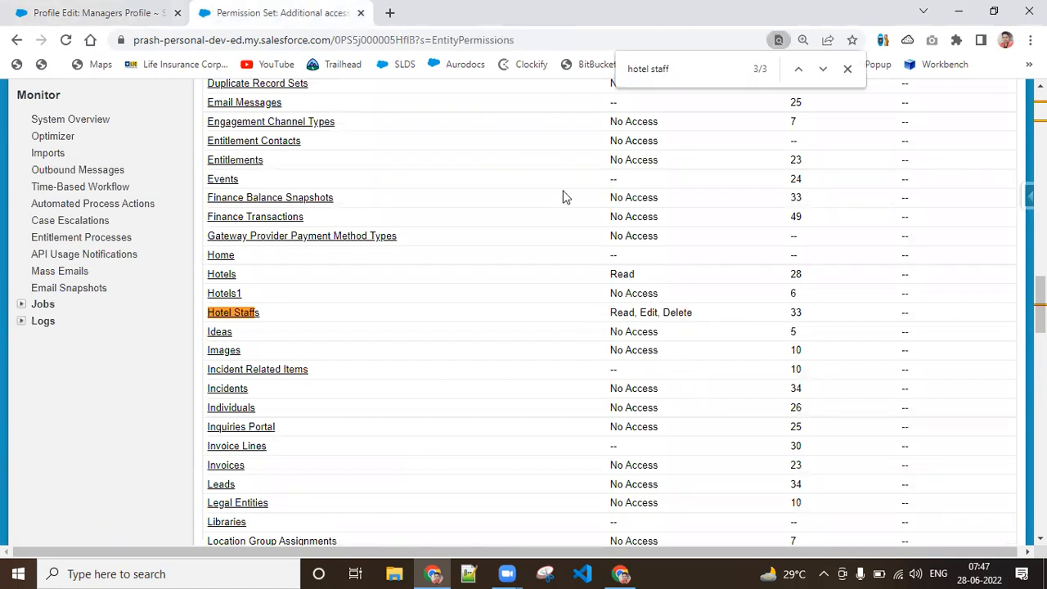
pyautogui.click(118, 13)
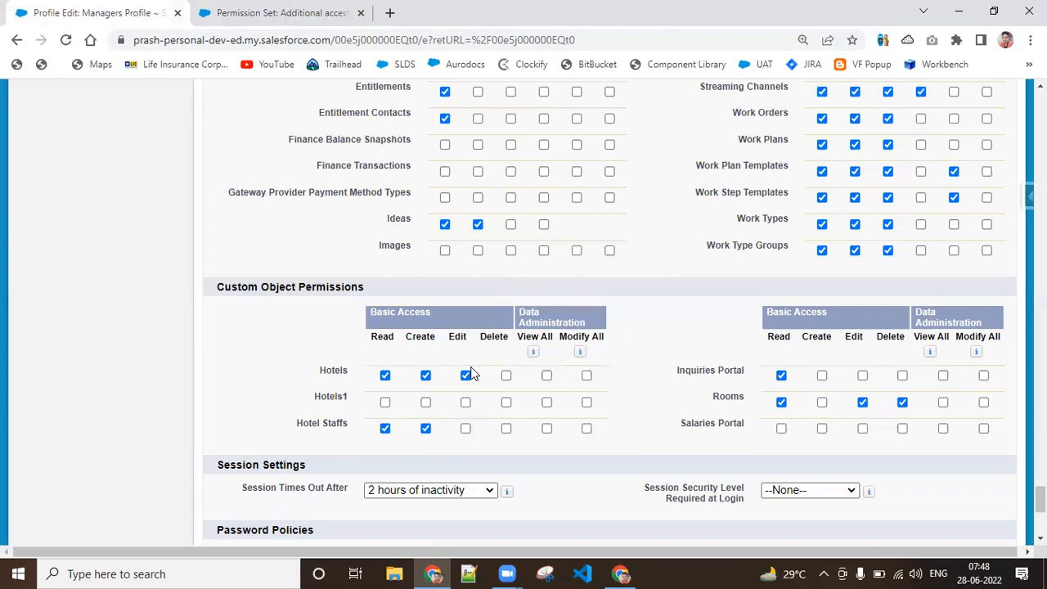
pyautogui.click(622, 574)
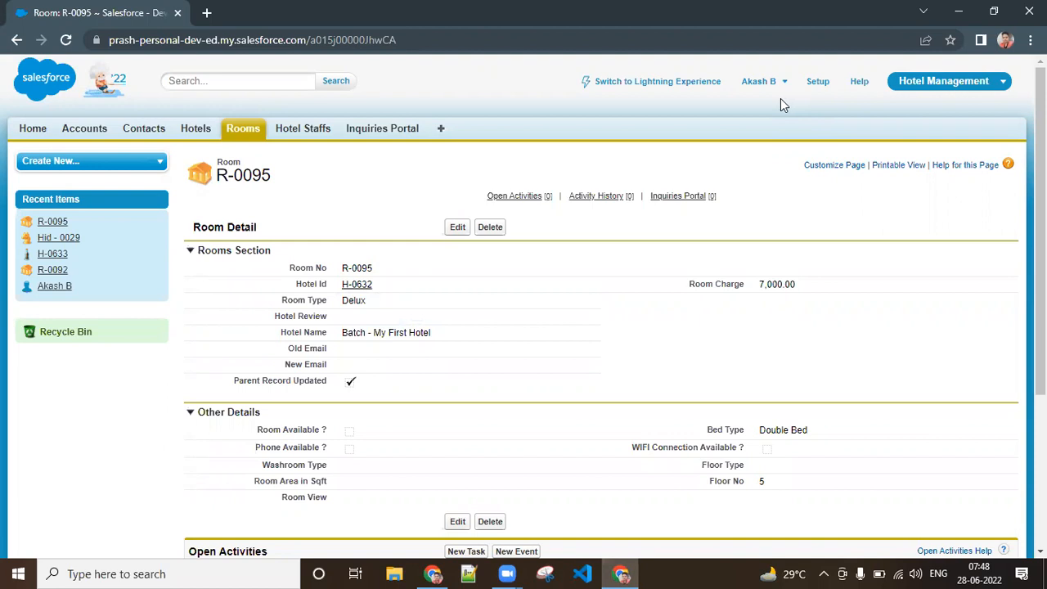
pyautogui.click(428, 573)
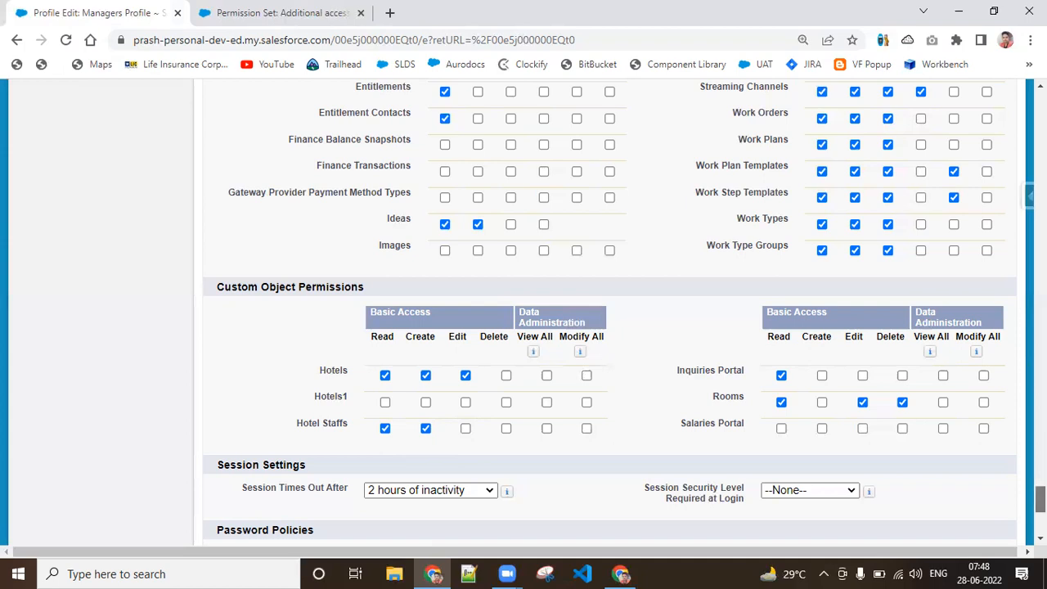
# - Save the Managers Profile from its edit page
pyautogui.scroll(1, 609, 311)
pyautogui.moveTo(1042, 496); pyautogui.dragTo(1042, 105)
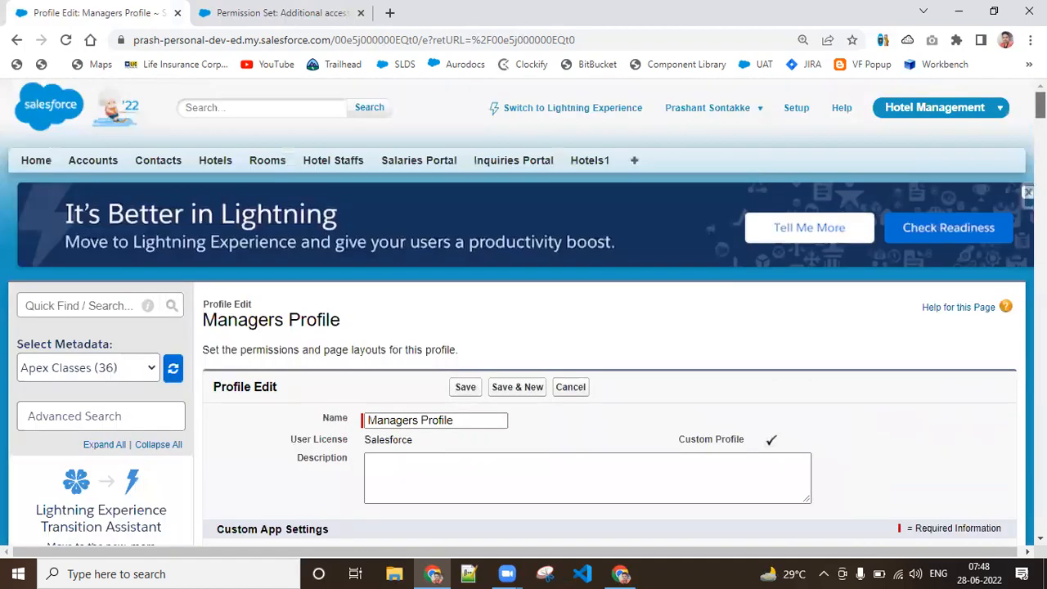
pyautogui.click(470, 394)
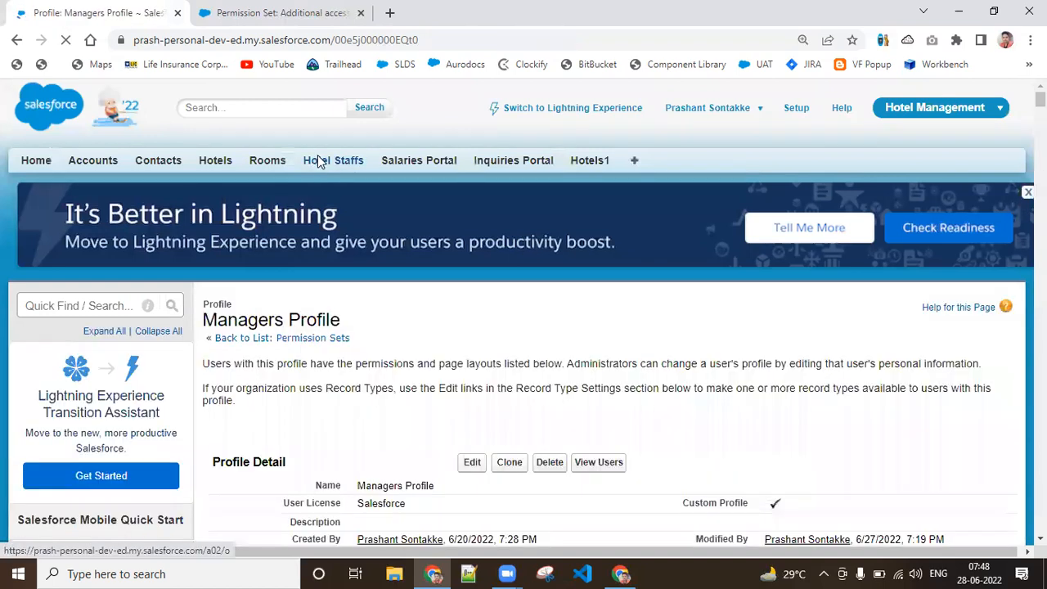
# - Open Hotel Staffs in a new browser tab and review the details of record Hid - 0029
pyautogui.rightClick(318, 161)
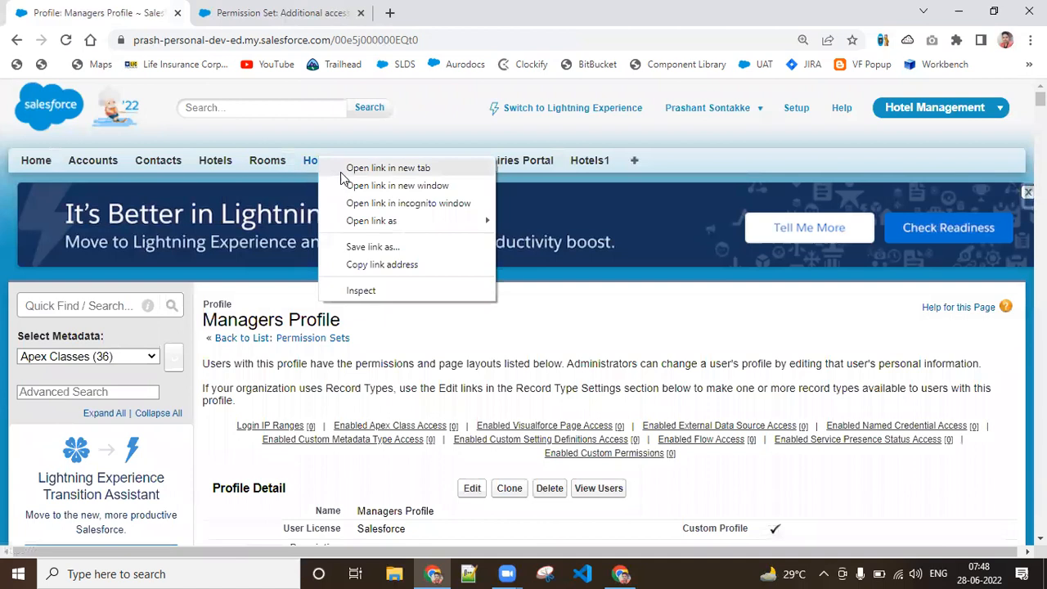
pyautogui.click(343, 170)
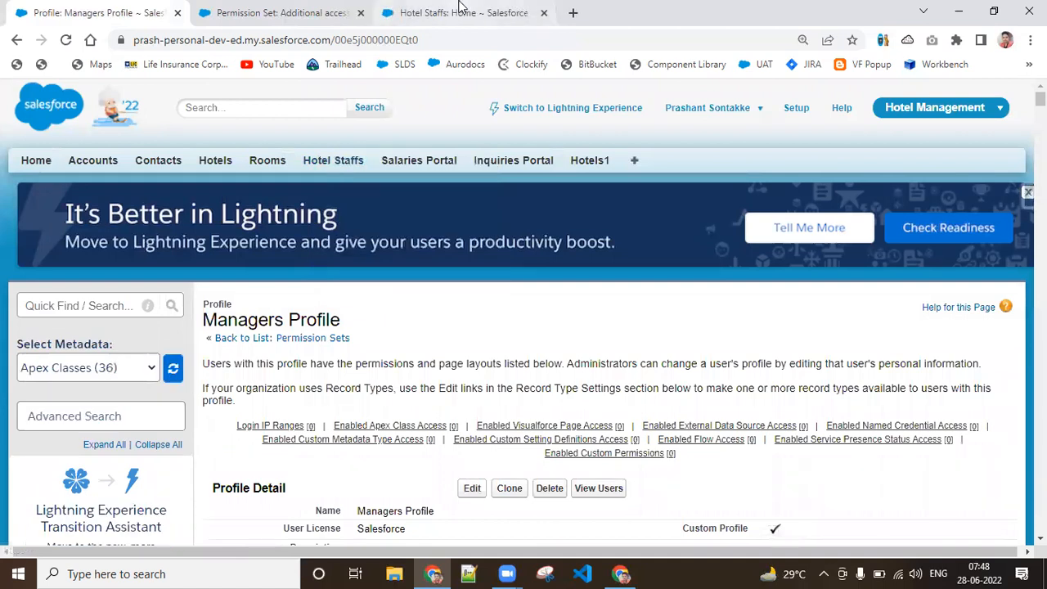
pyautogui.click(459, 8)
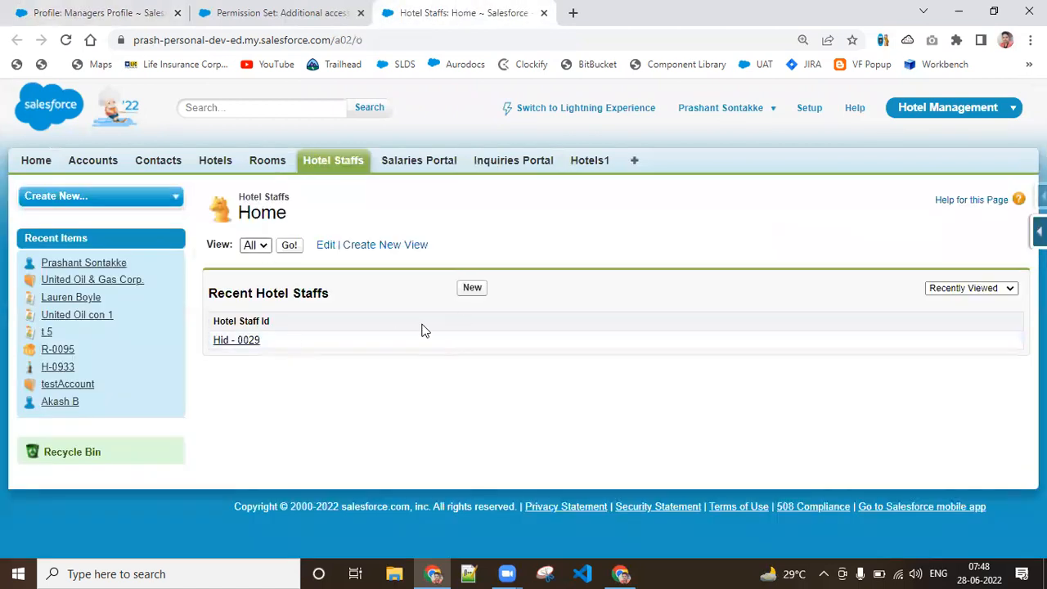
pyautogui.click(230, 344)
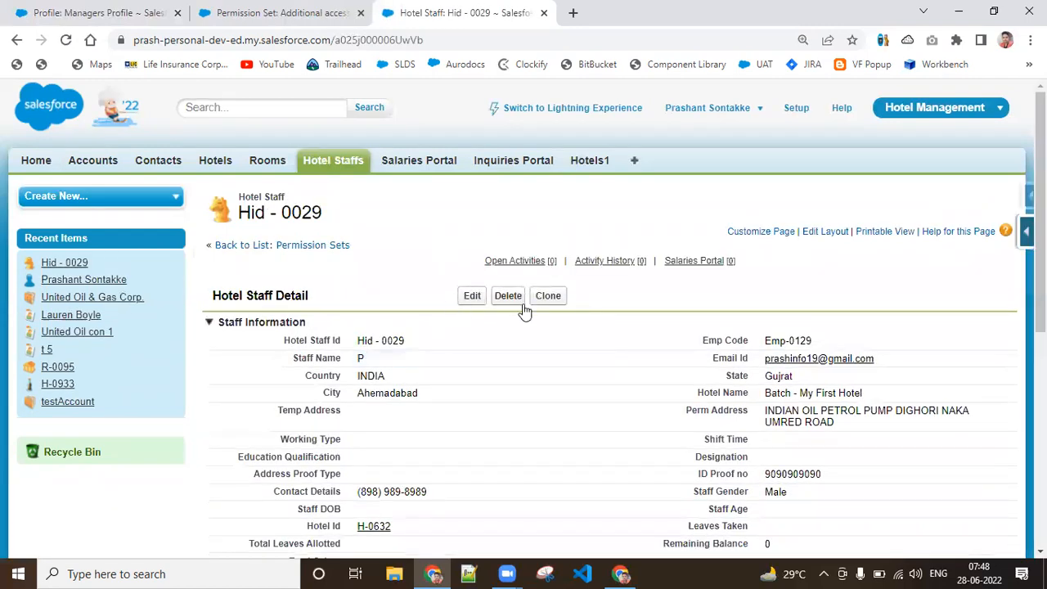
pyautogui.scroll(-4, 999, 230)
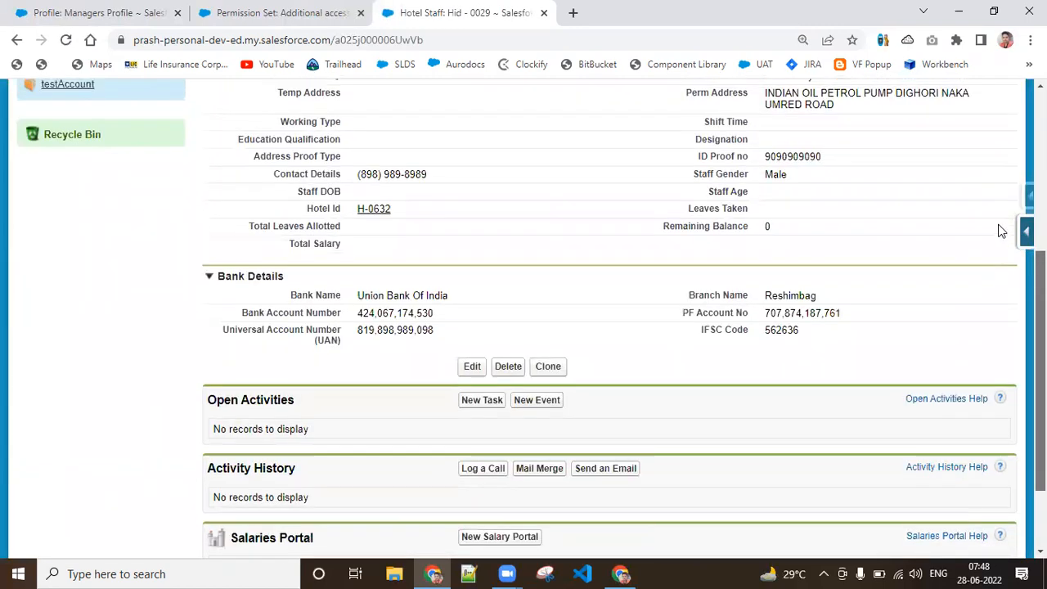
pyautogui.scroll(4, 998, 231)
# - Return to the Managers Profile page and search it for "hotel sta", moving on to the Hotel Staff entry under Custom Object Layouts
pyautogui.click(107, 12)
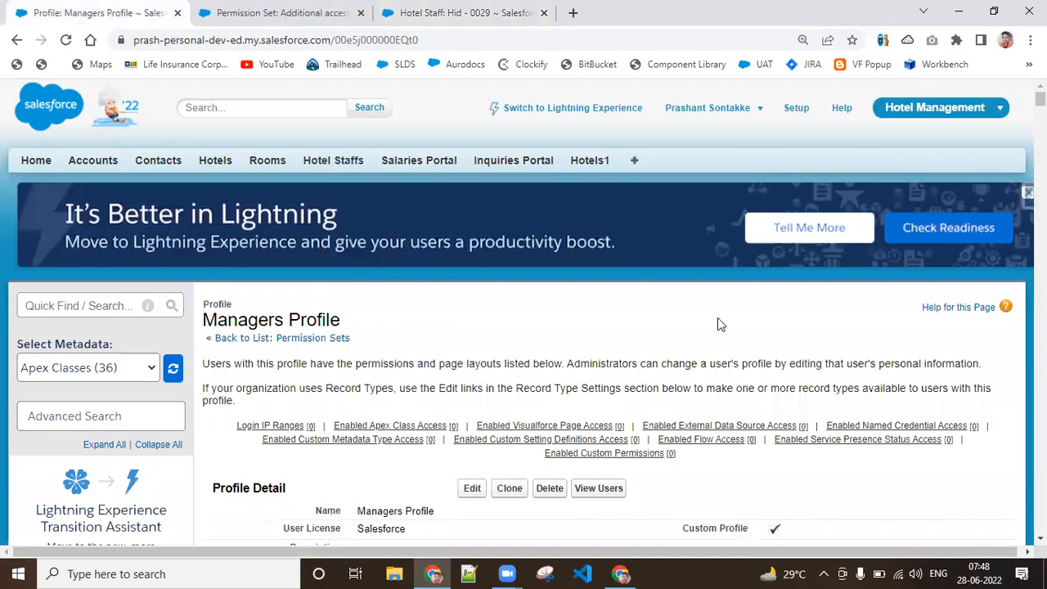
pyautogui.moveTo(1041, 99); pyautogui.dragTo(1041, 170)
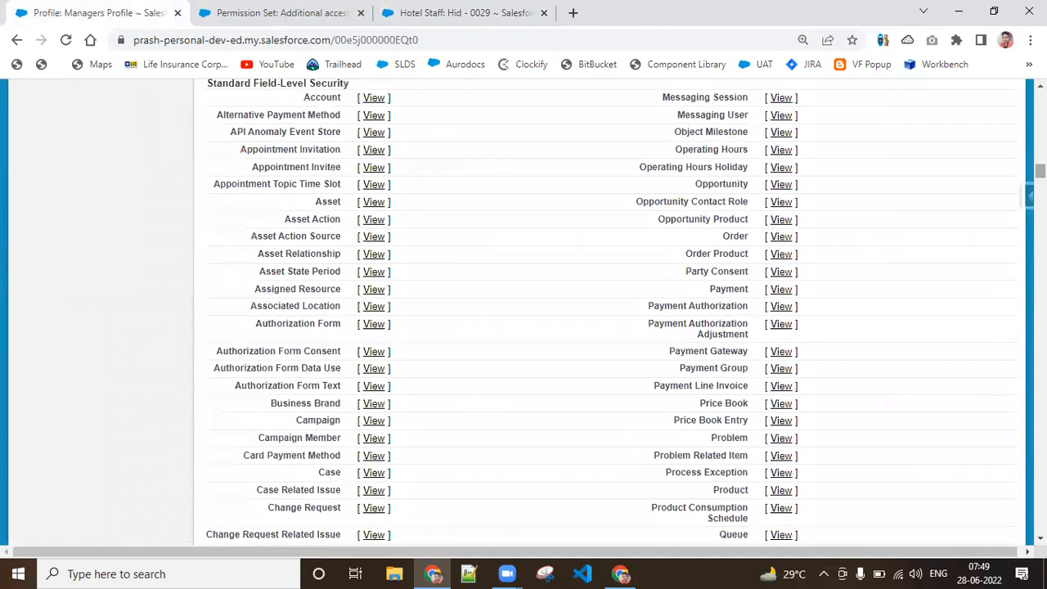
pyautogui.hotkey('ctrl', 'f')
pyautogui.write('hotel')
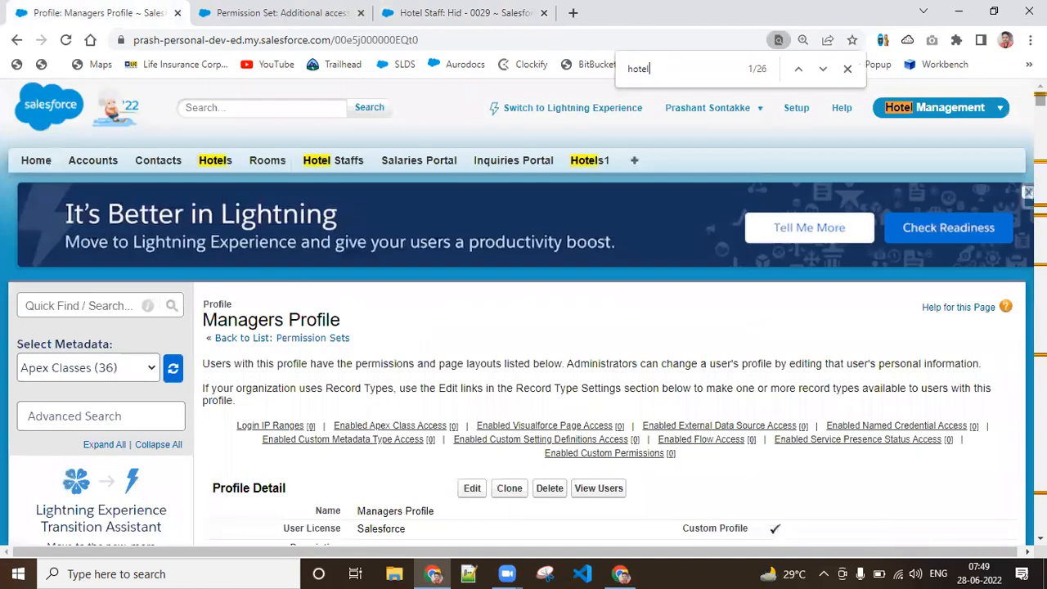
pyautogui.write(' stadd')
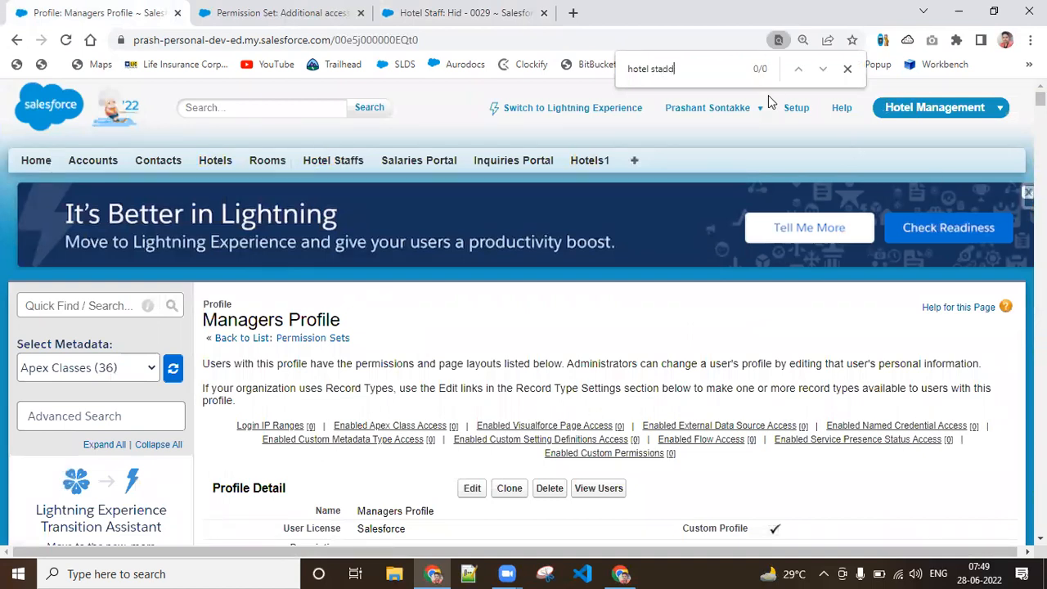
pyautogui.press('BackSpace')
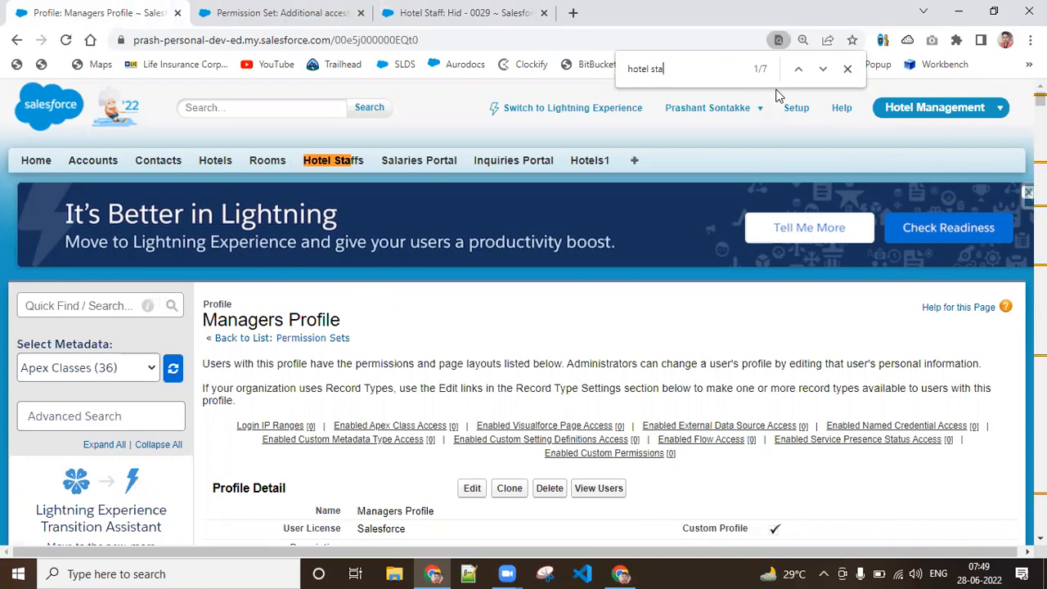
pyautogui.click(823, 68)
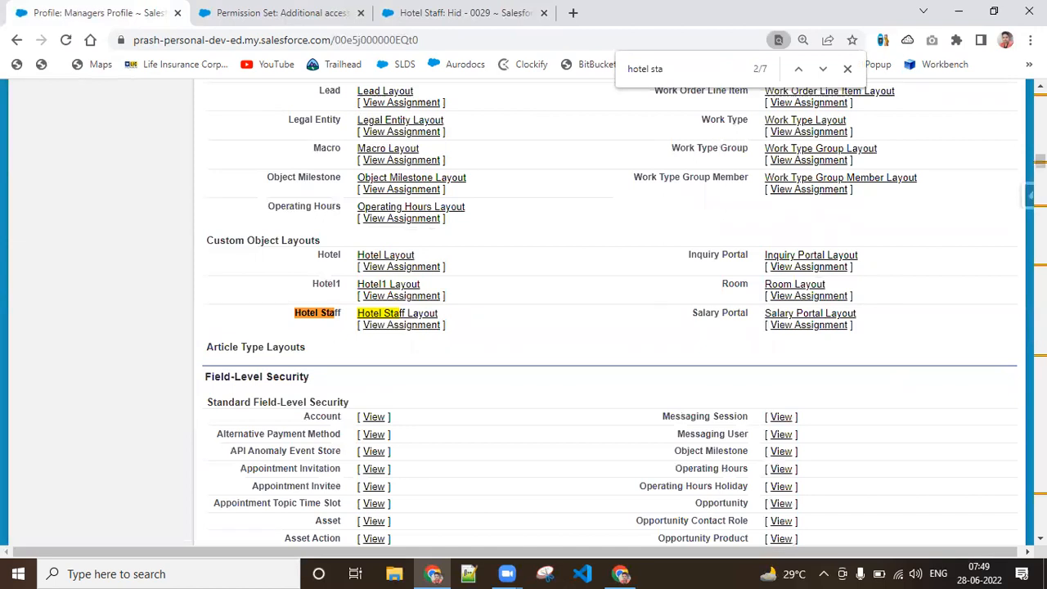
# - View the Custom Field-Level Security of Hotel Staff and examine the Read and Edit Access of its fields
pyautogui.scroll(-4, 1040, 161)
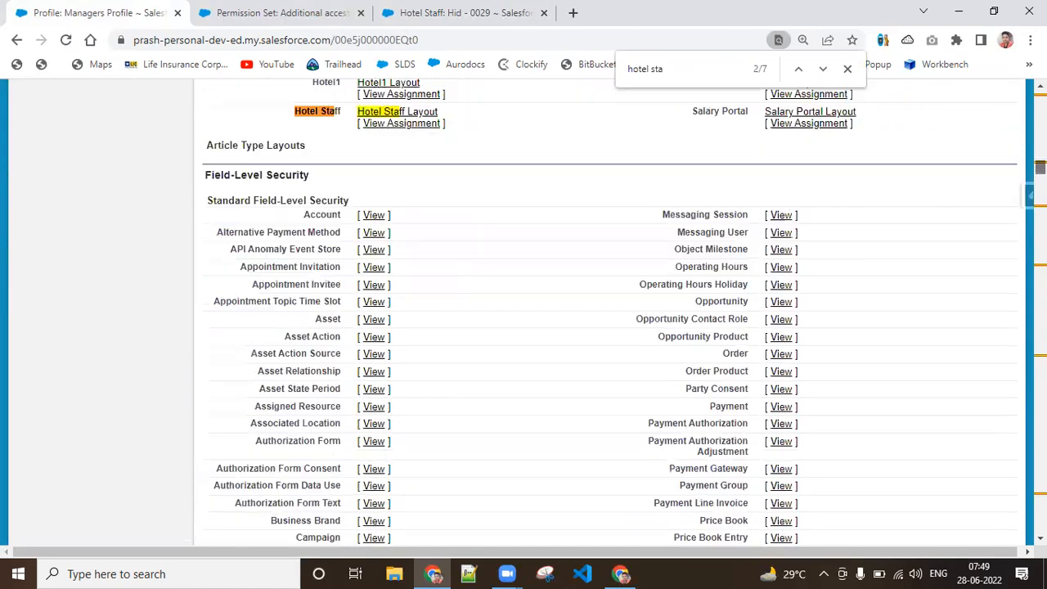
pyautogui.scroll(-14, 611, 311)
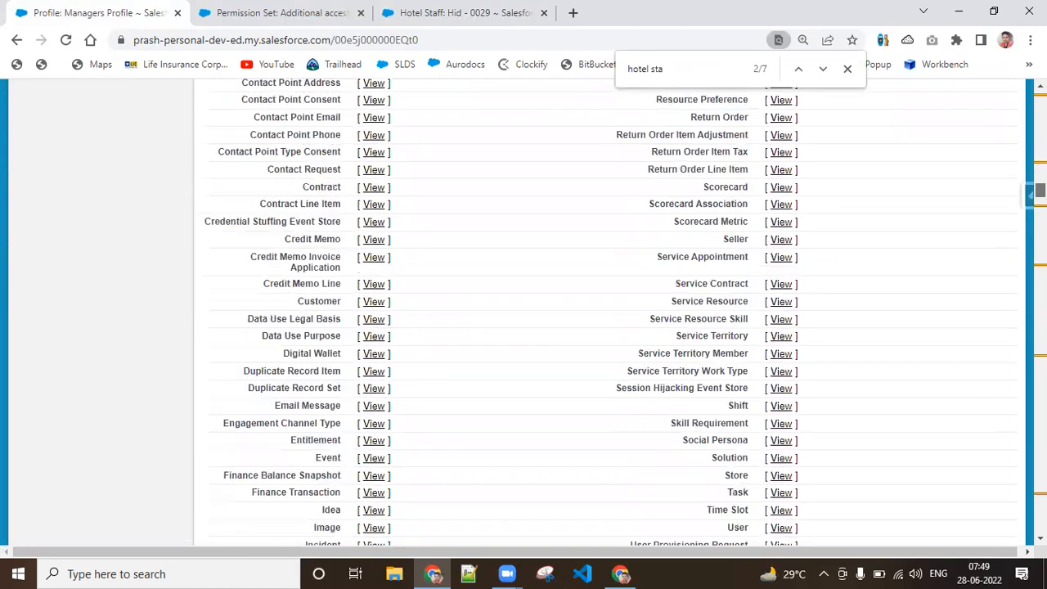
pyautogui.scroll(-1, 741, 243)
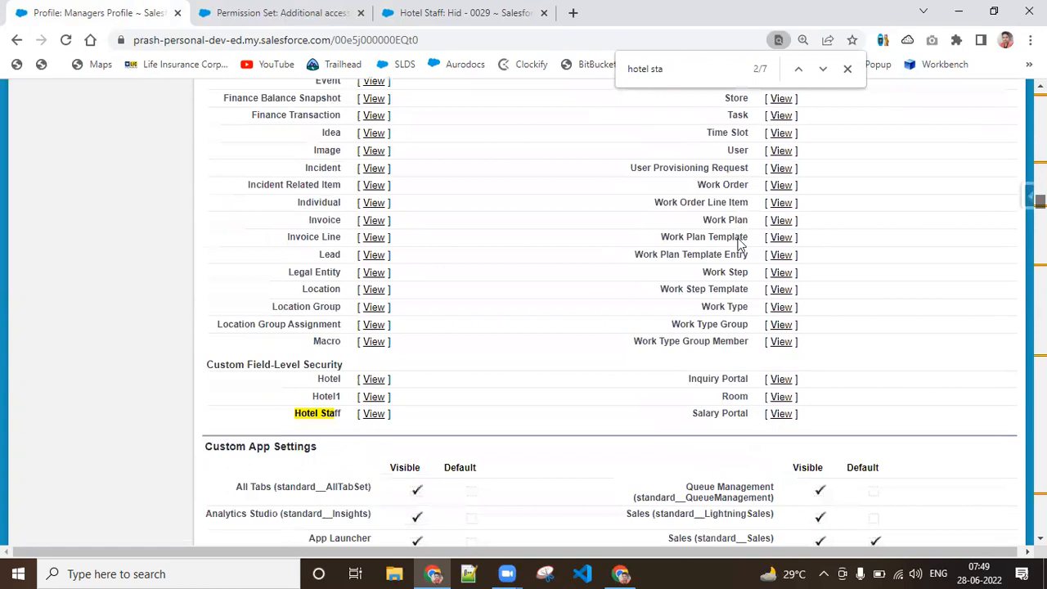
pyautogui.click(372, 415)
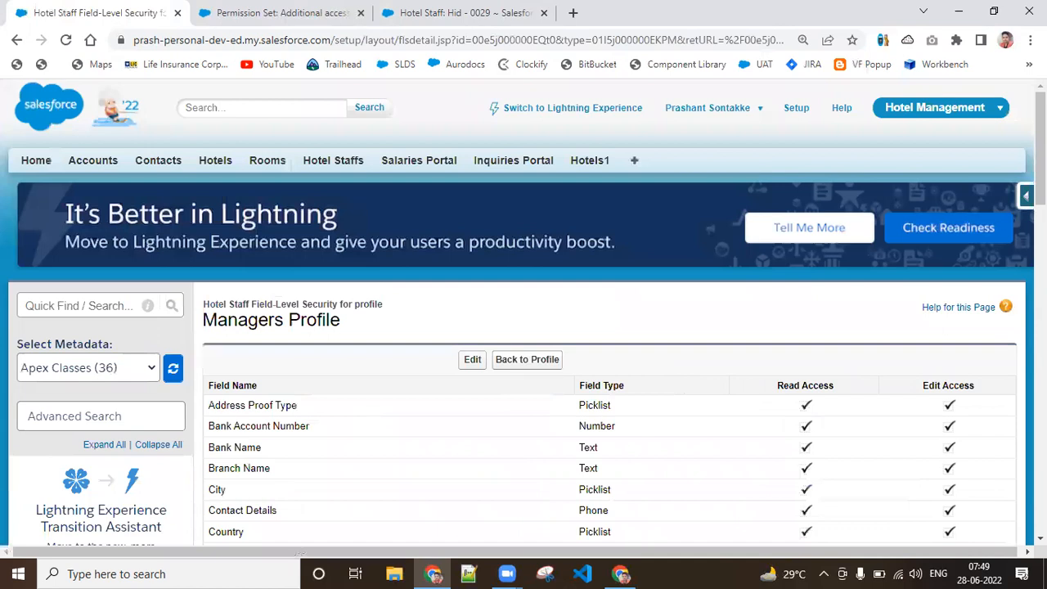
pyautogui.scroll(-2, 914, 331)
pyautogui.scroll(-2, 524, 328)
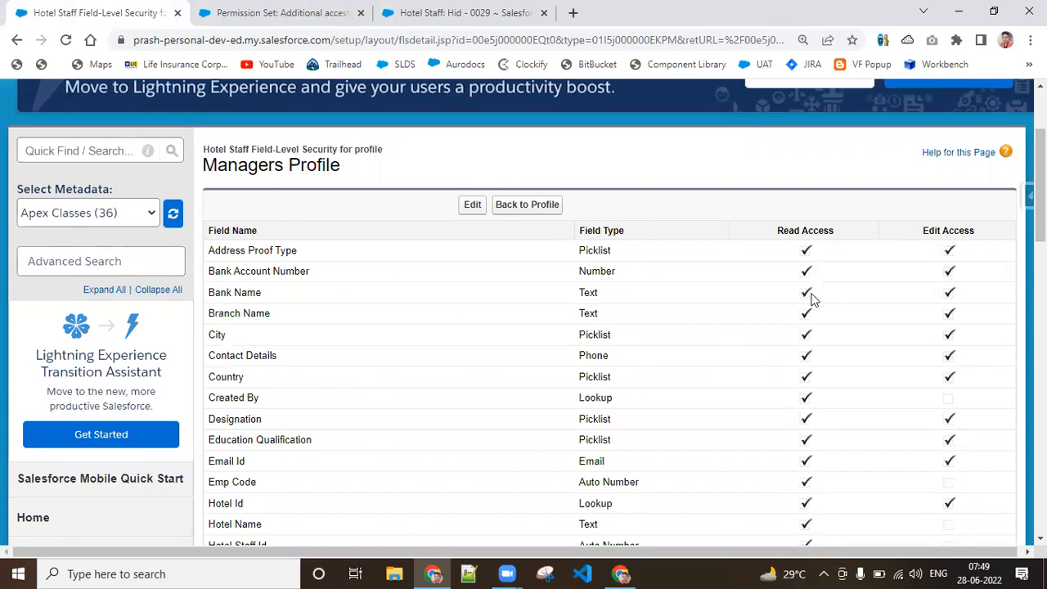
pyautogui.moveTo(1041, 185); pyautogui.dragTo(1041, 207)
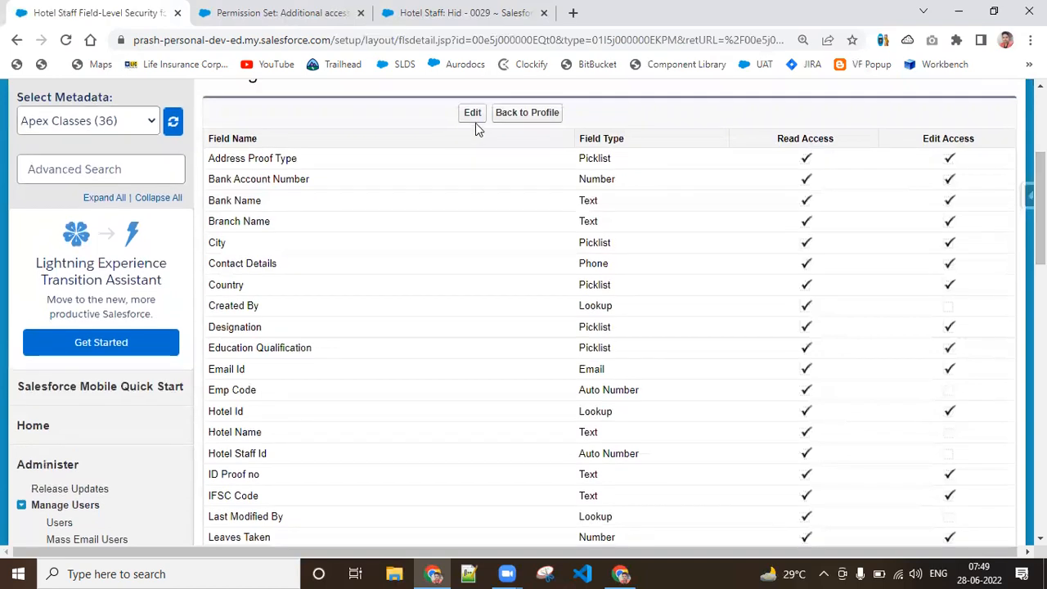
# - Edit the Hotel Staff field-level security, remove Read and Edit Access from the Email Id field, and save
pyautogui.click(476, 119)
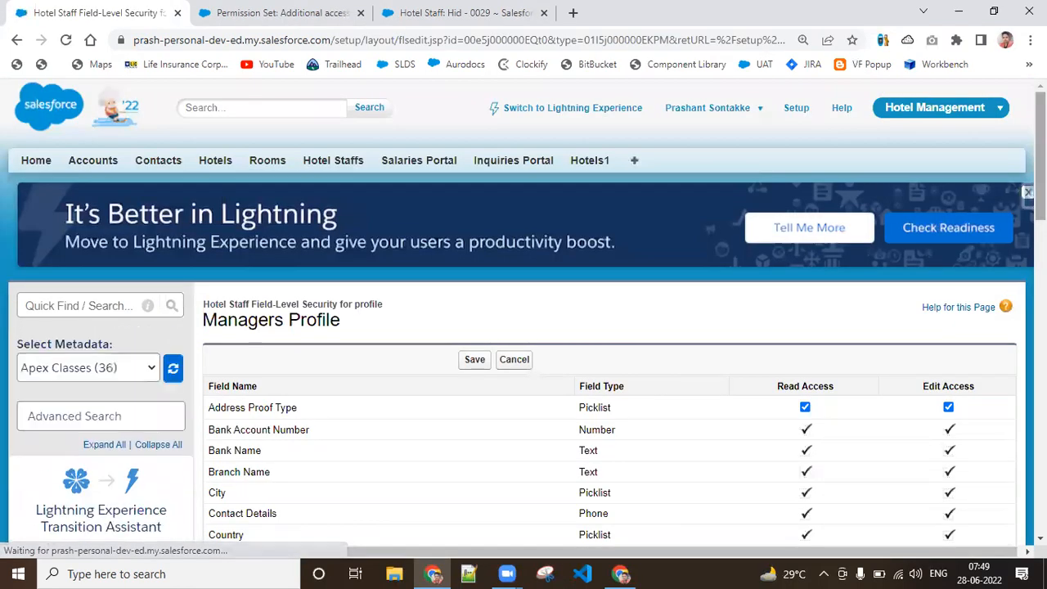
pyautogui.moveTo(1041, 170); pyautogui.dragTo(1041, 232)
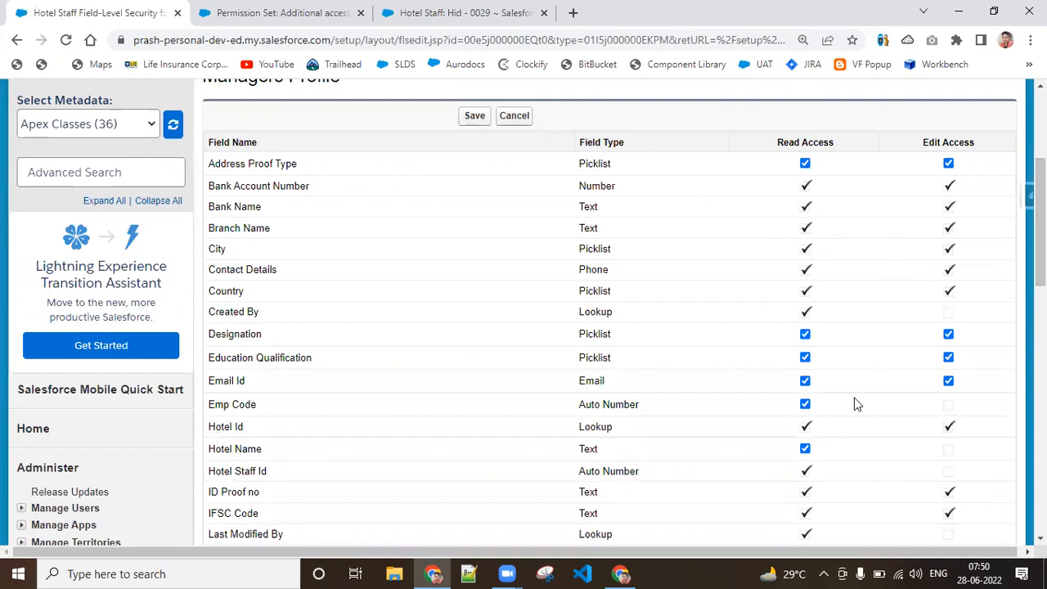
pyautogui.moveTo(1040, 221); pyautogui.dragTo(1041, 245)
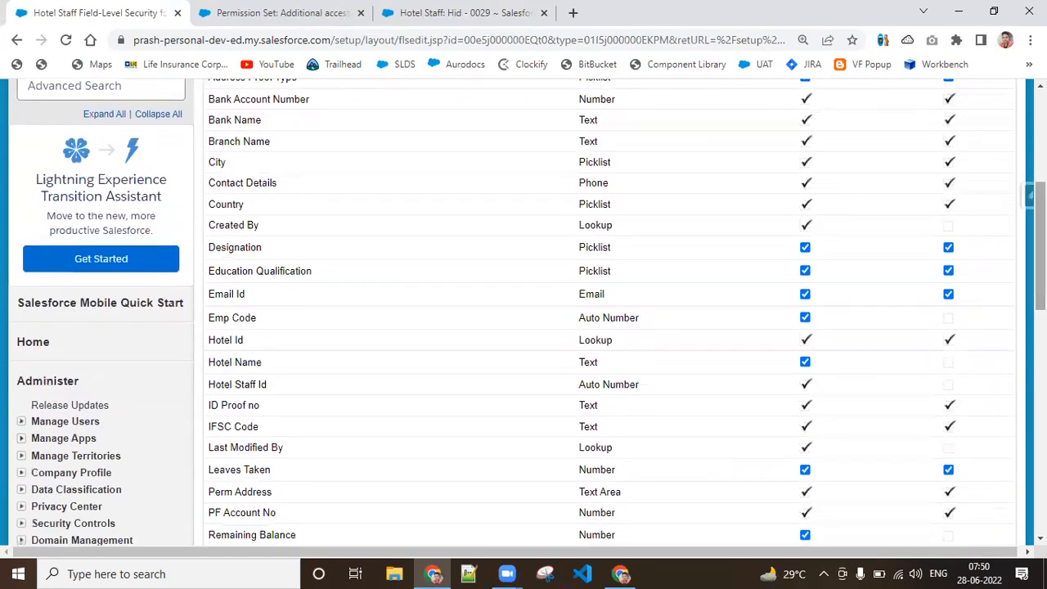
pyautogui.click(805, 294)
pyautogui.moveTo(1041, 246); pyautogui.dragTo(1041, 223)
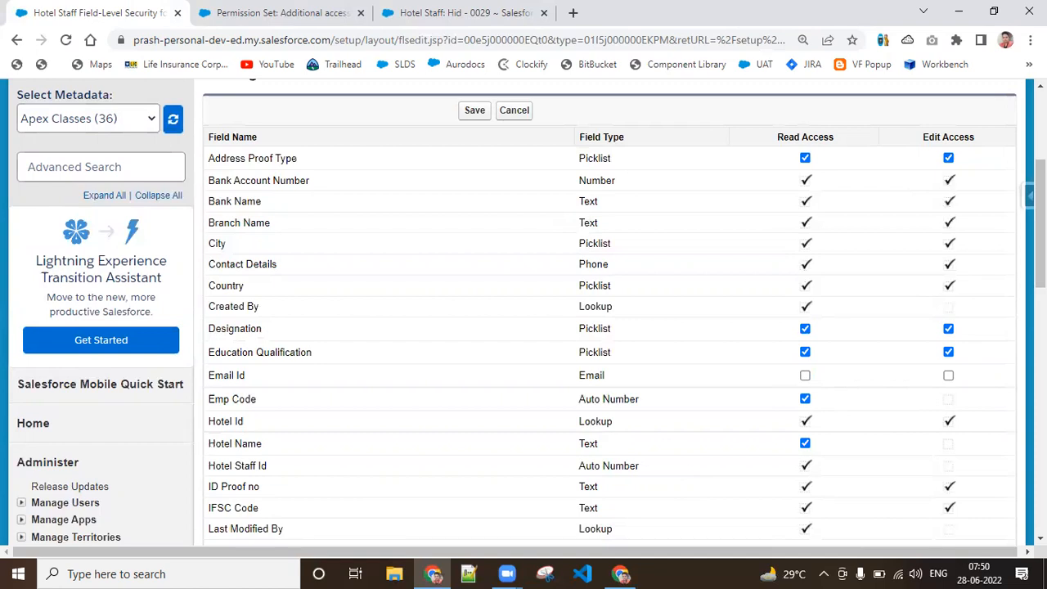
pyautogui.scroll(2, 1039, 213)
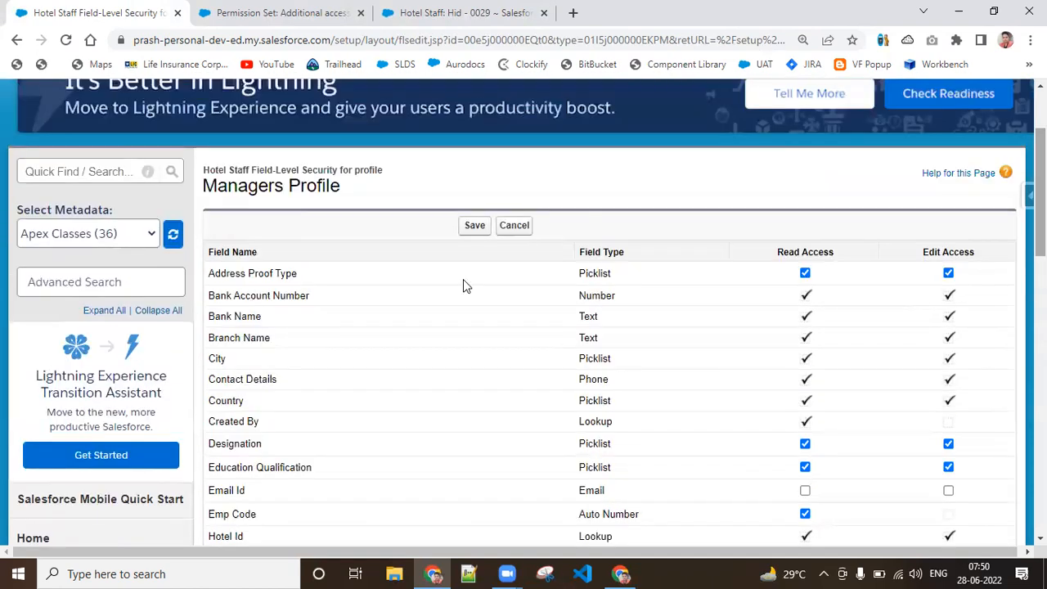
pyautogui.click(481, 224)
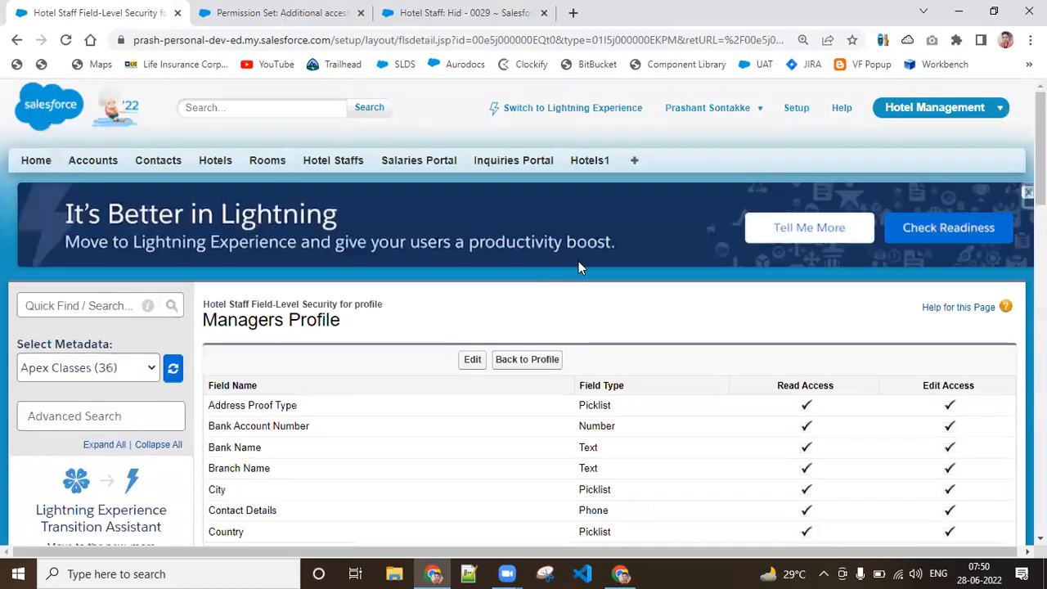
# - Check the saved Email Id access for Managers Profile and return to the Hid - 0029 record
pyautogui.scroll(-5, 524, 311)
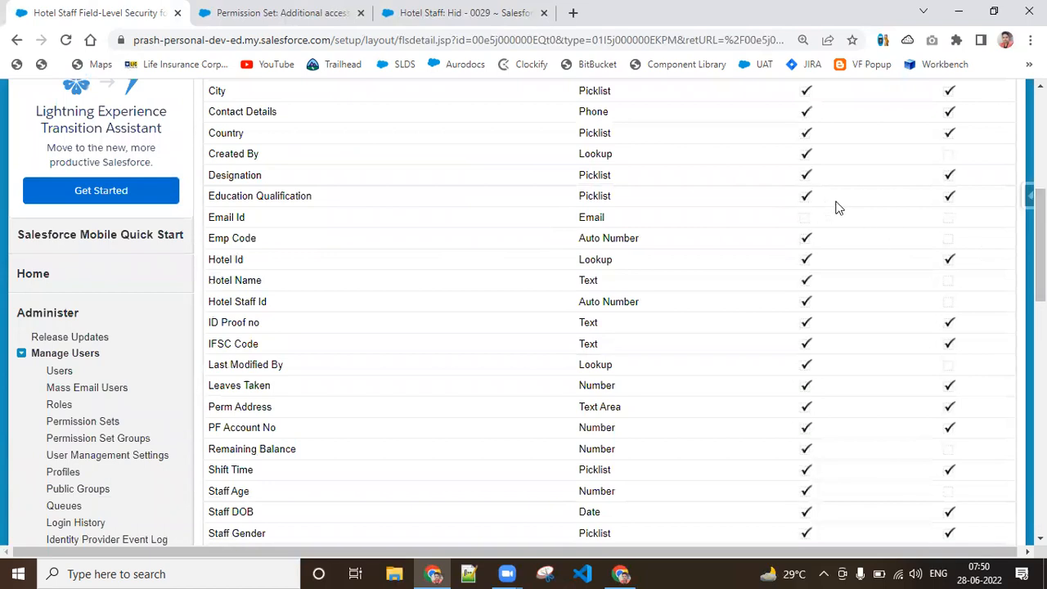
pyautogui.click(405, 13)
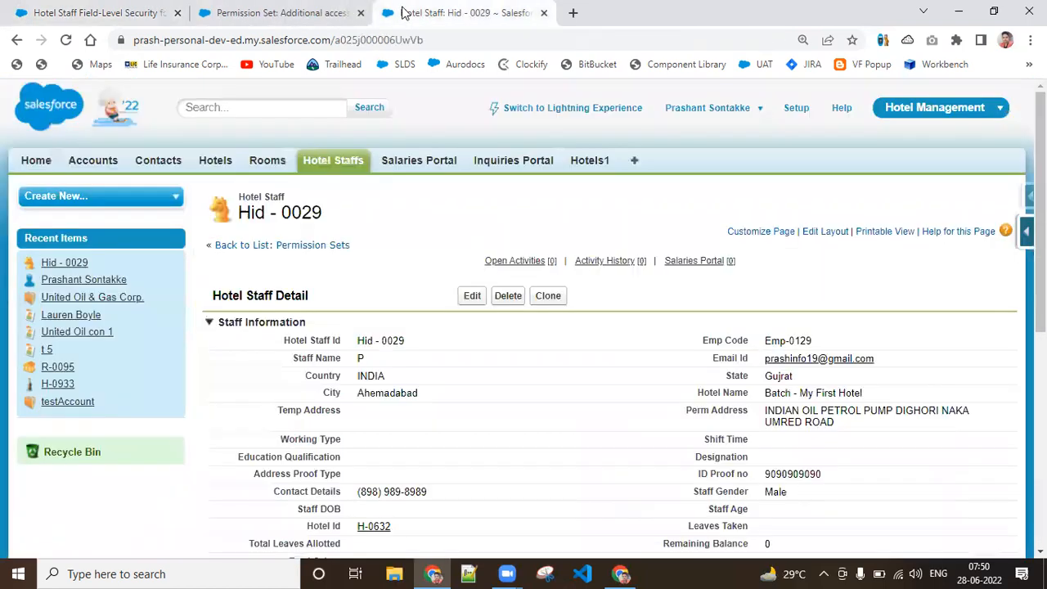
# - Reload the Hid - 0029 record, switch to the manager user's browser window, and open Hid - 0029 from Hotel Staffs there
pyautogui.click(67, 42)
pyautogui.click(622, 574)
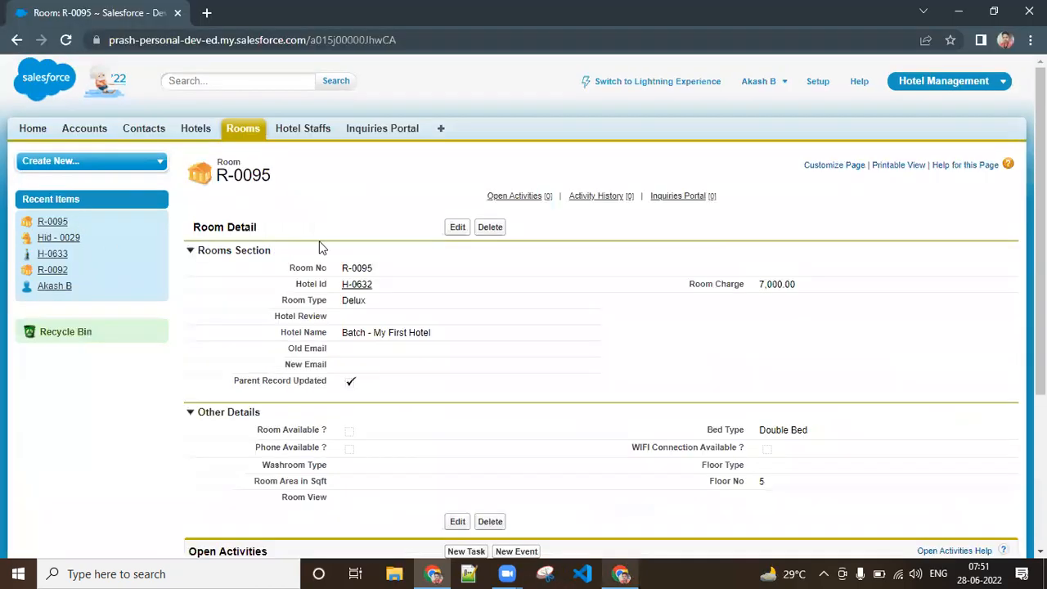
pyautogui.click(65, 42)
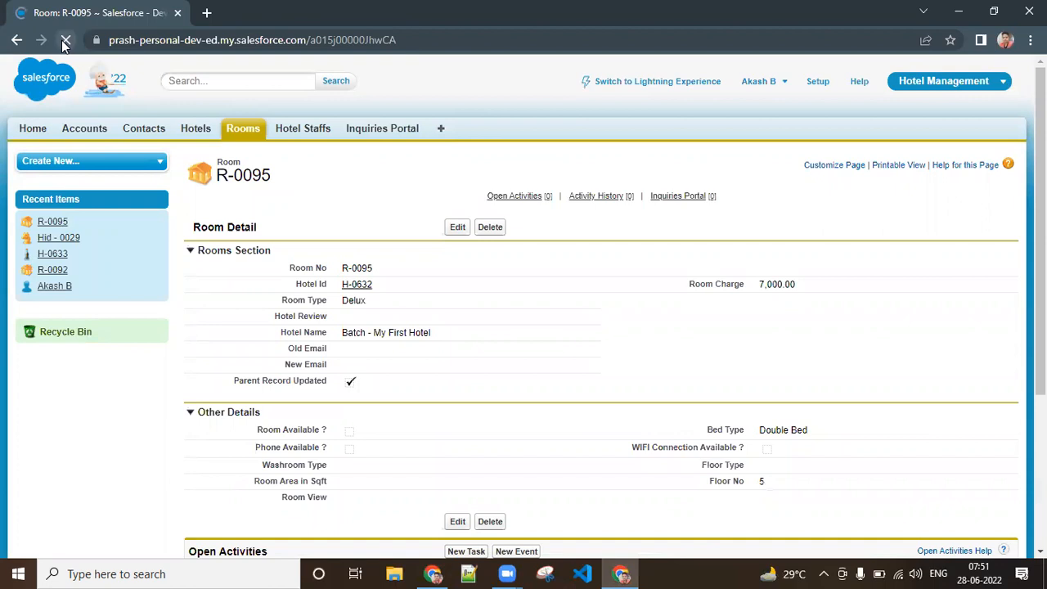
pyautogui.click(305, 134)
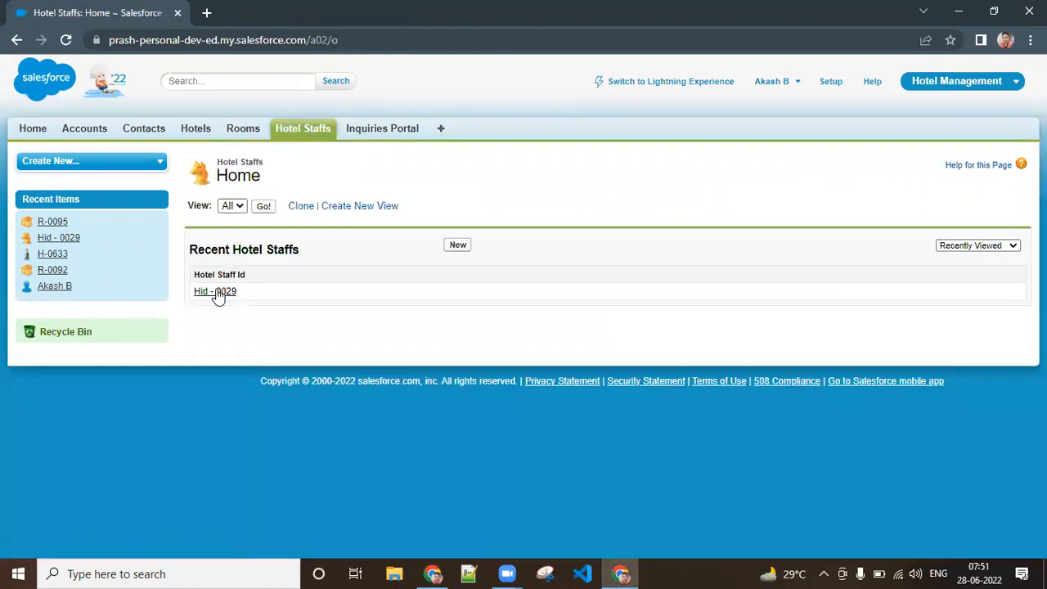
pyautogui.click(218, 294)
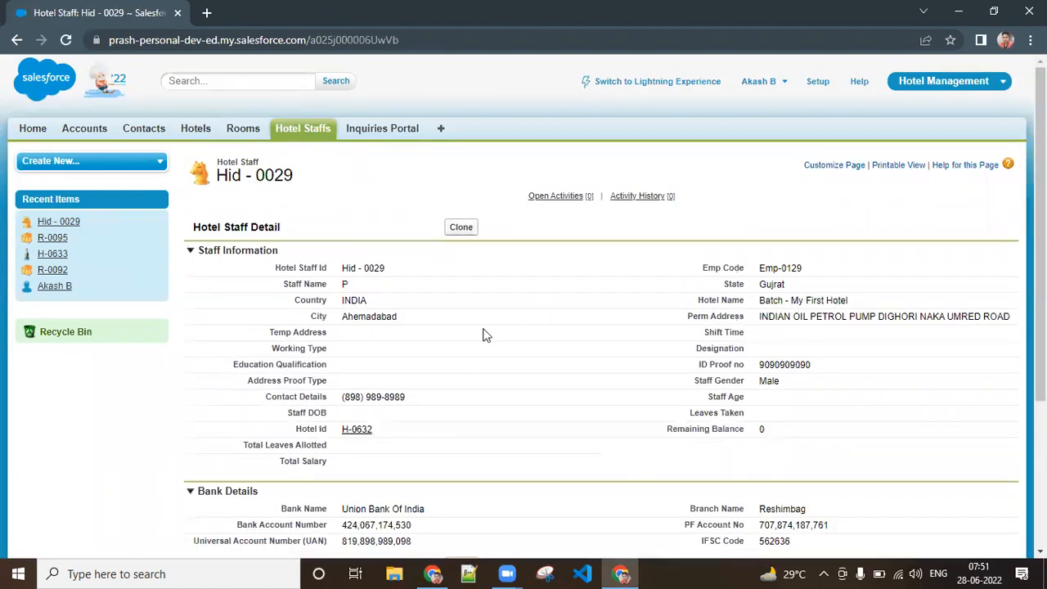
# - Search the manager's Hid - 0029 page for "email" and examine the Staff Information fields for Email Id
pyautogui.hotkey('ctrl', 'f')
pyautogui.write('email')
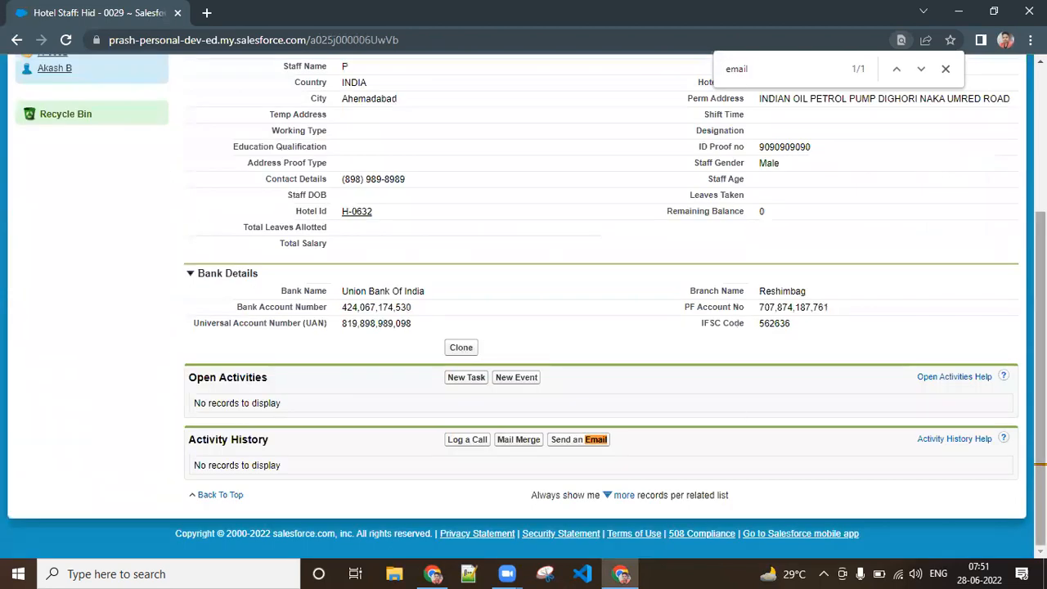
pyautogui.moveTo(1043, 327); pyautogui.dragTo(1042, 266)
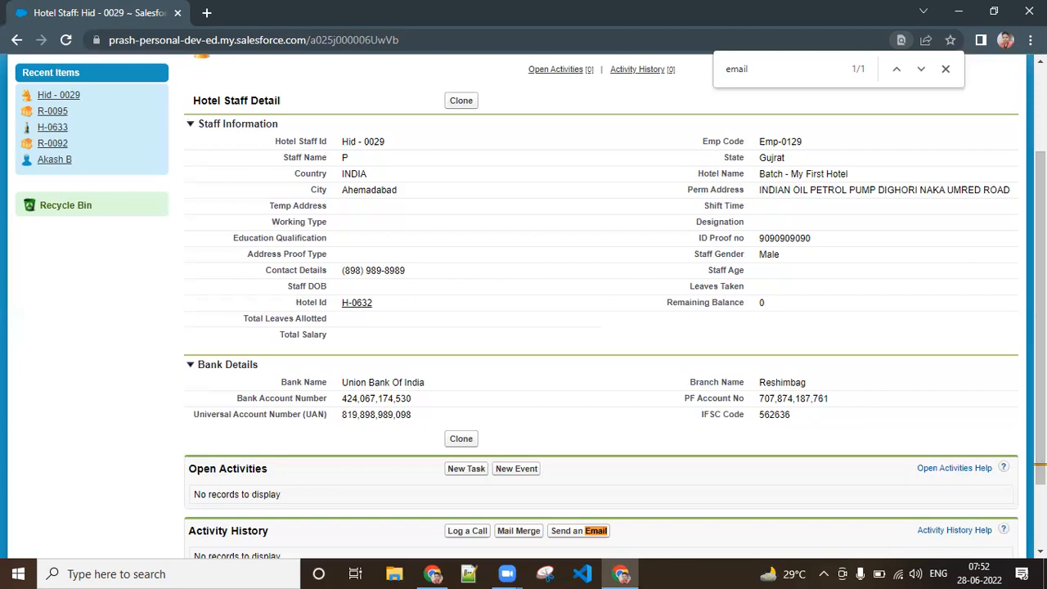
pyautogui.scroll(1, 524, 307)
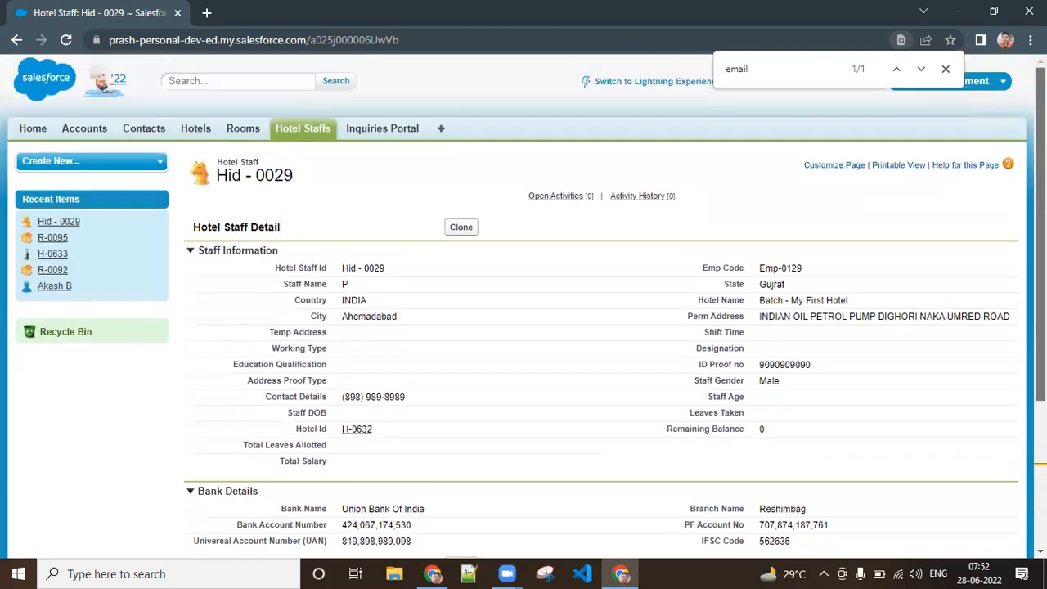
pyautogui.click(946, 69)
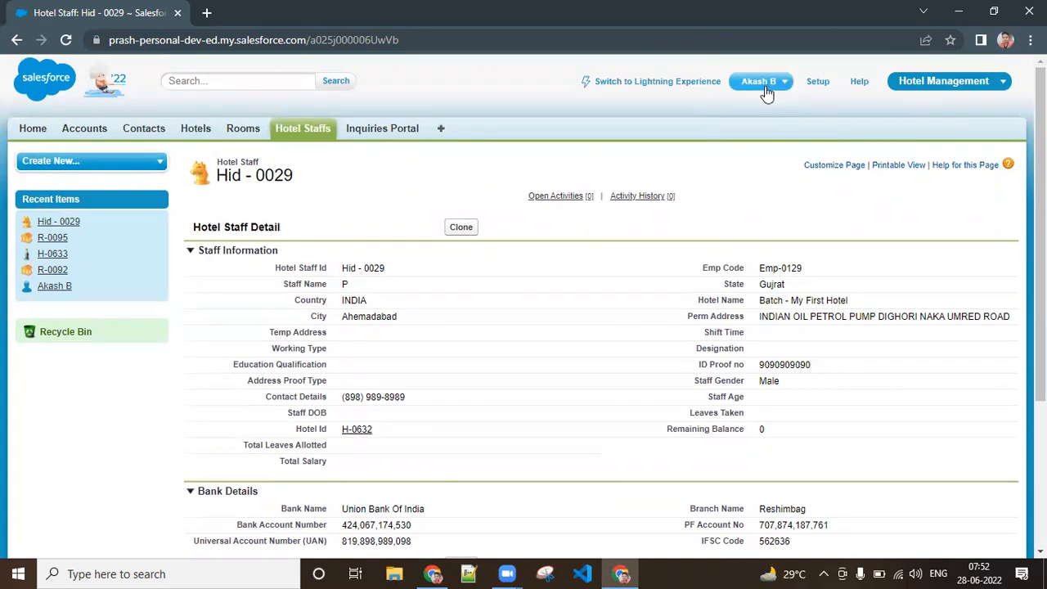
# - Switch back to the administrator's window, duplicate the Hotel Staff field-level security page, and open the All Users list in the copy
pyautogui.click(433, 574)
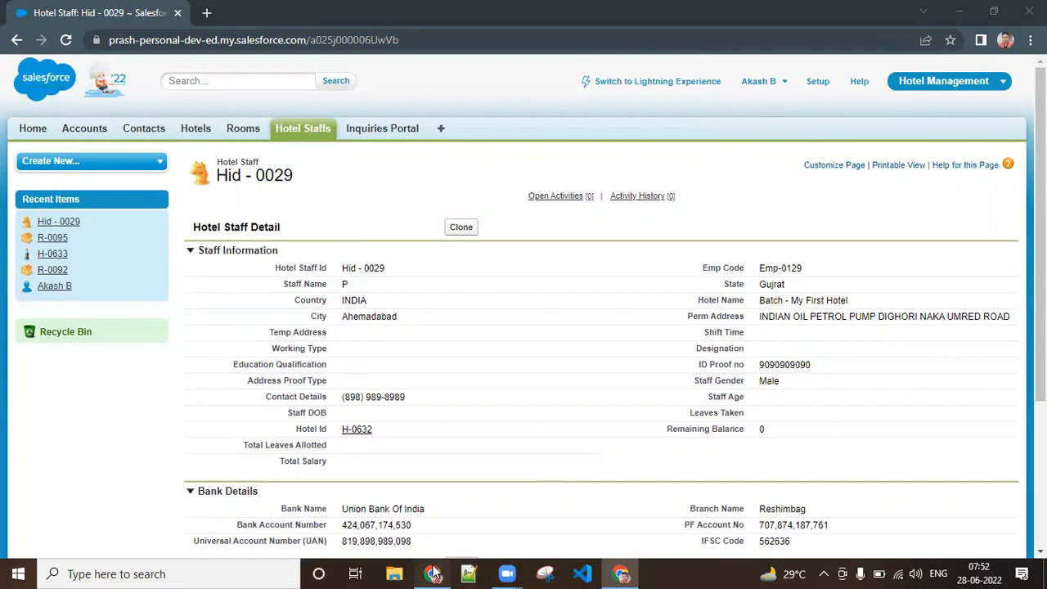
pyautogui.click(211, 10)
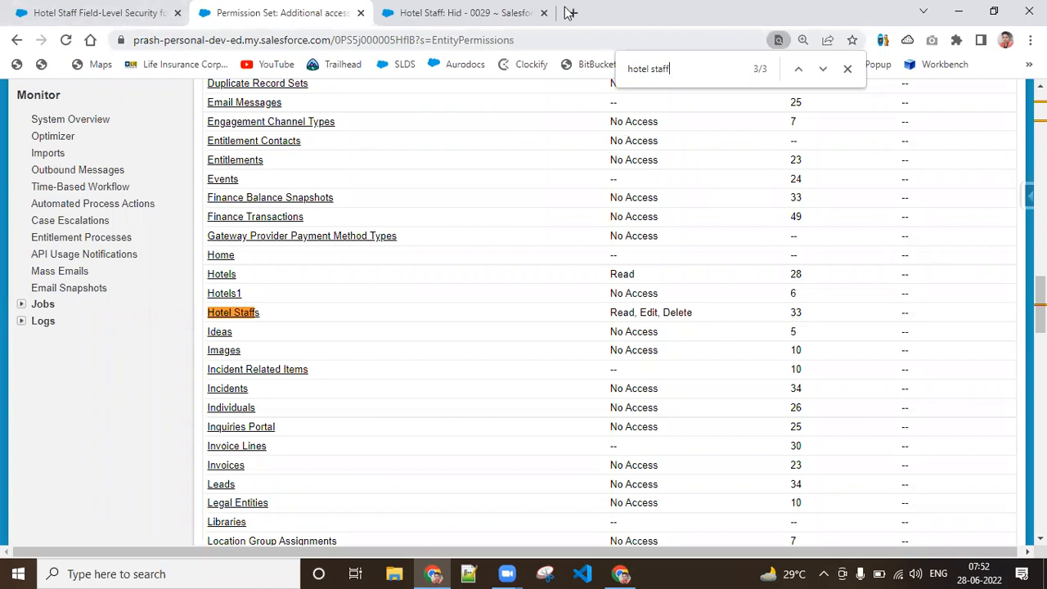
pyautogui.click(69, 10)
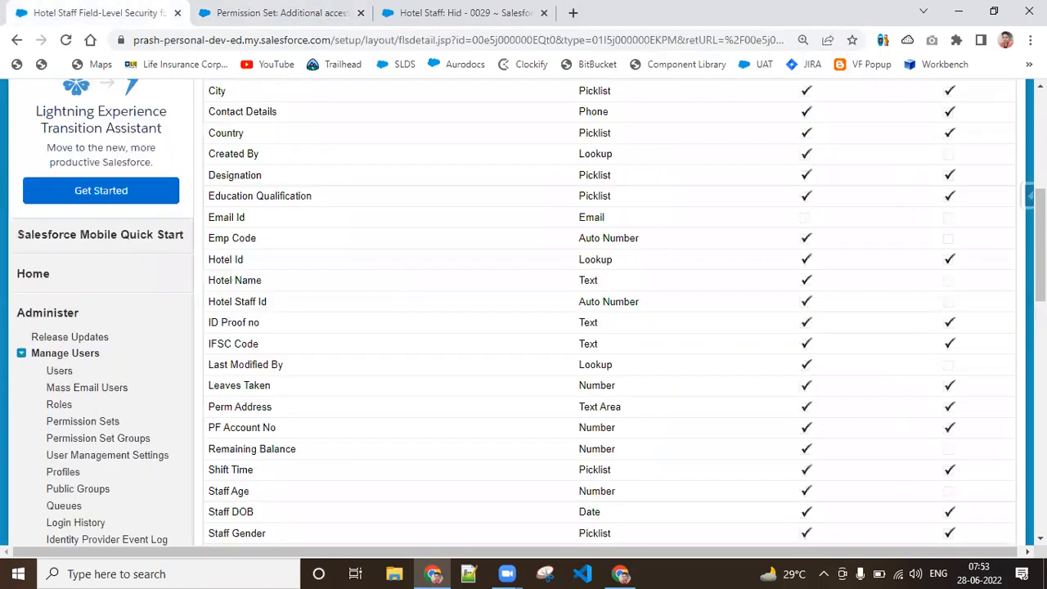
pyautogui.scroll(5, 925, 121)
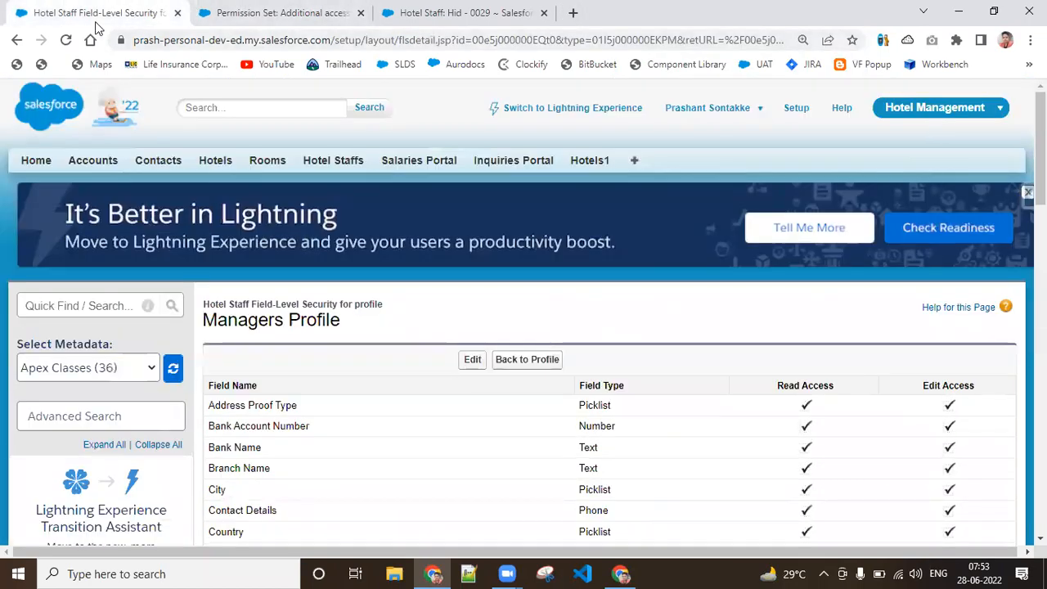
pyautogui.rightClick(96, 26)
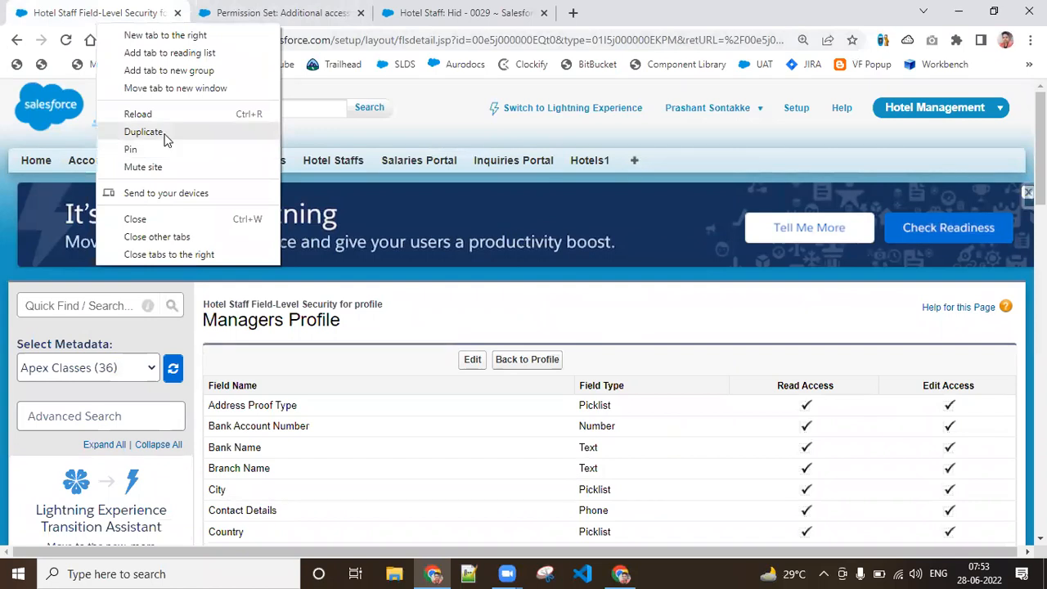
pyautogui.click(143, 132)
pyautogui.click(62, 306)
pyautogui.write('users')
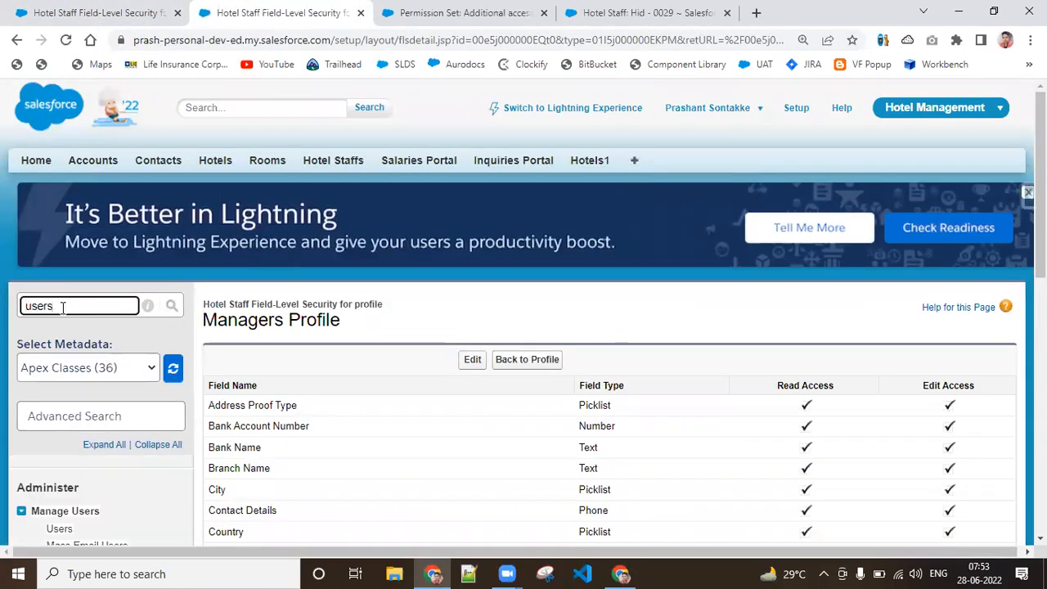
pyautogui.click(58, 529)
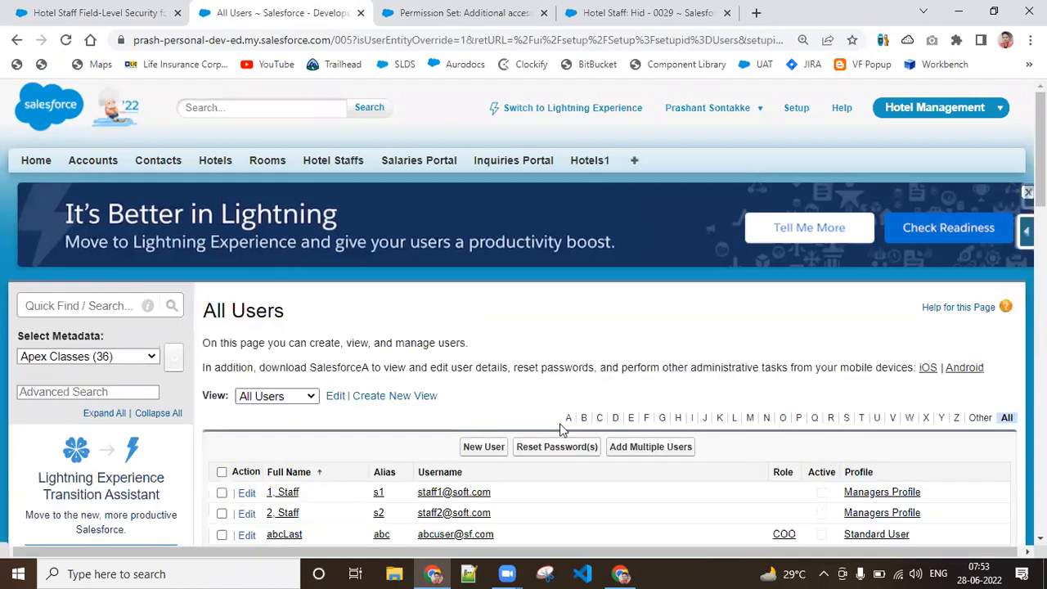
# - Open the active Managers Profile user with alias ab for editing, deactivate the user, and save
pyautogui.scroll(-4, 955, 198)
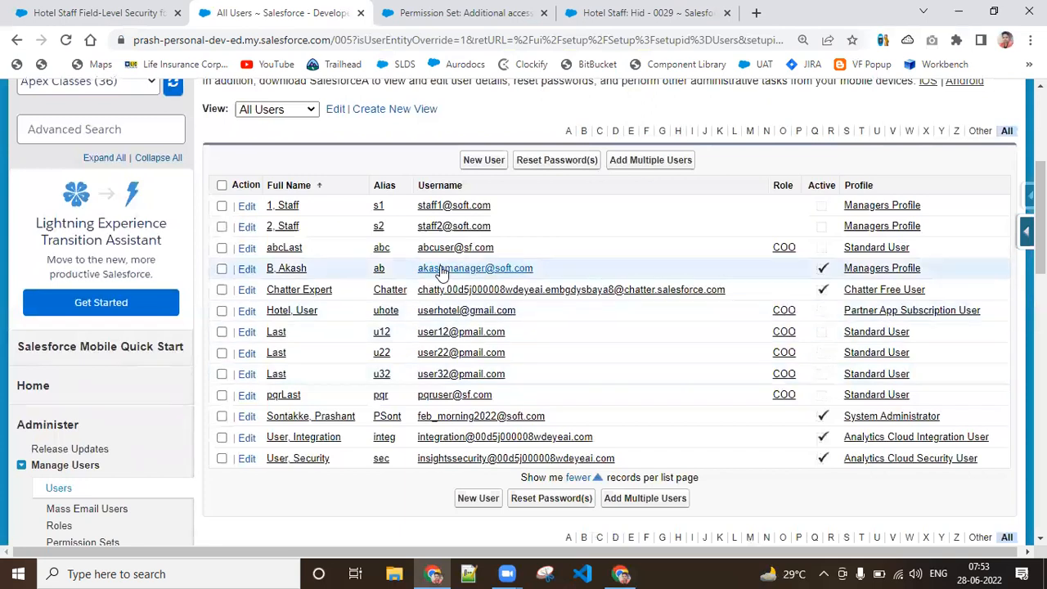
pyautogui.click(295, 269)
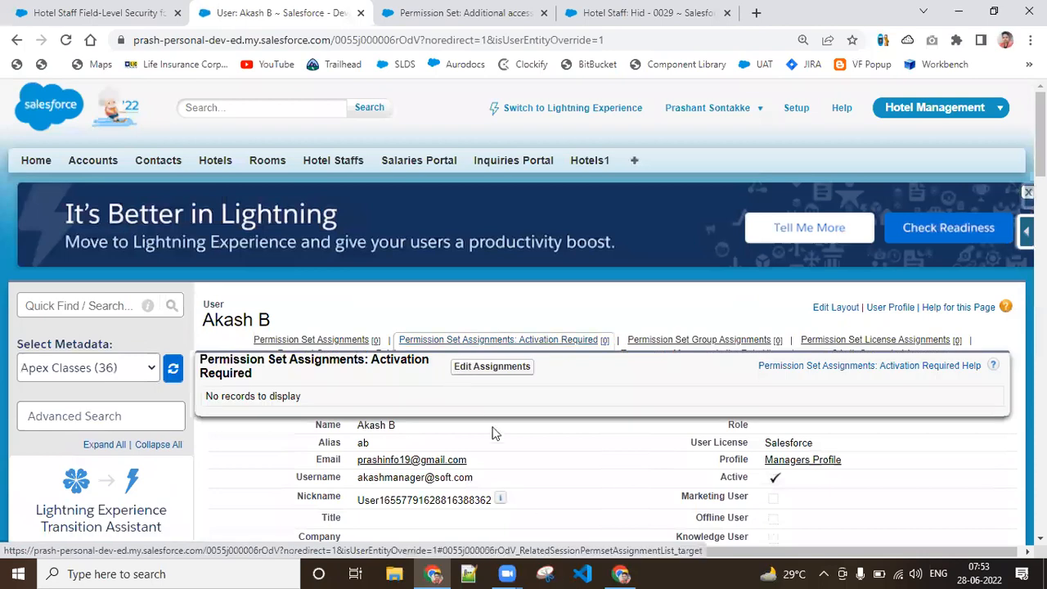
pyautogui.click(472, 402)
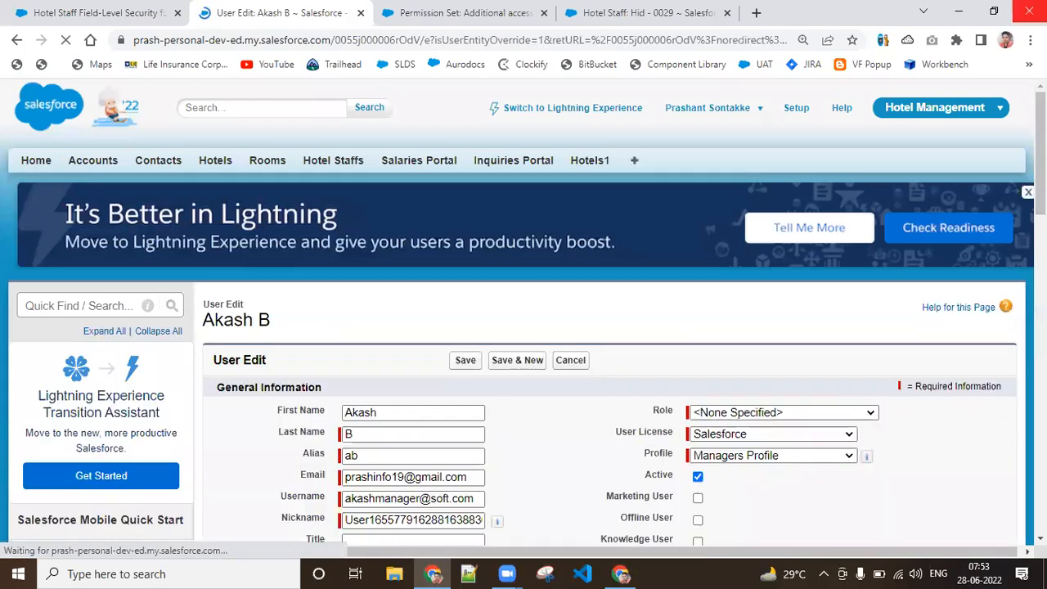
pyautogui.scroll(-3, 700, 363)
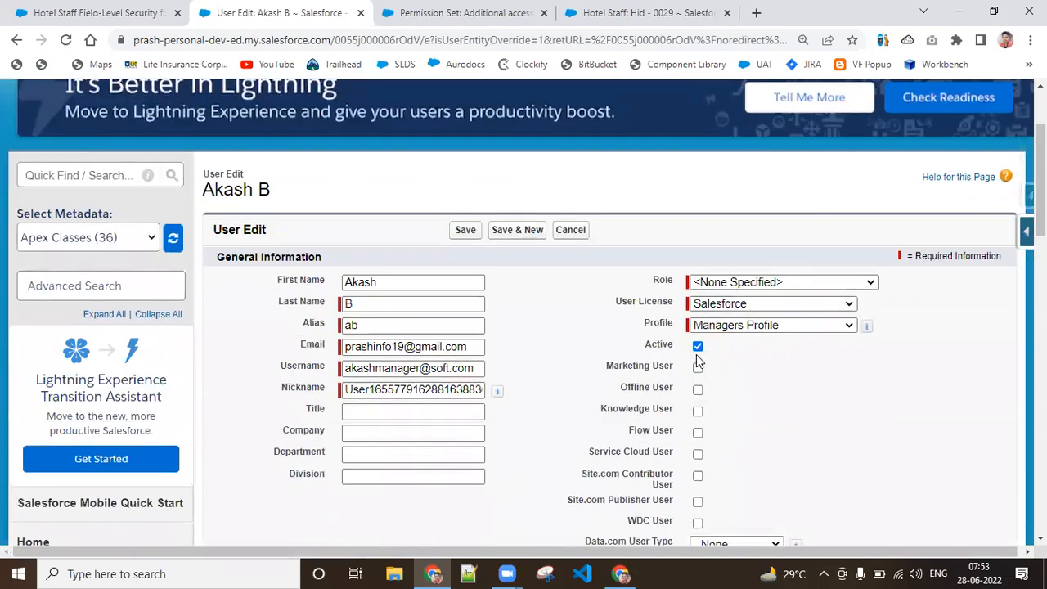
pyautogui.click(697, 351)
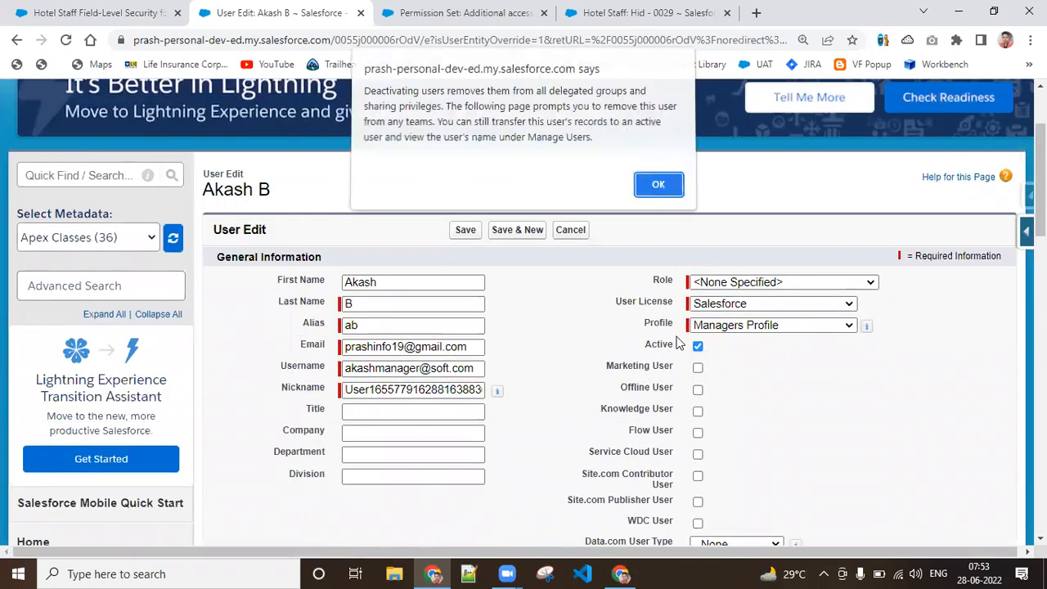
pyautogui.click(659, 185)
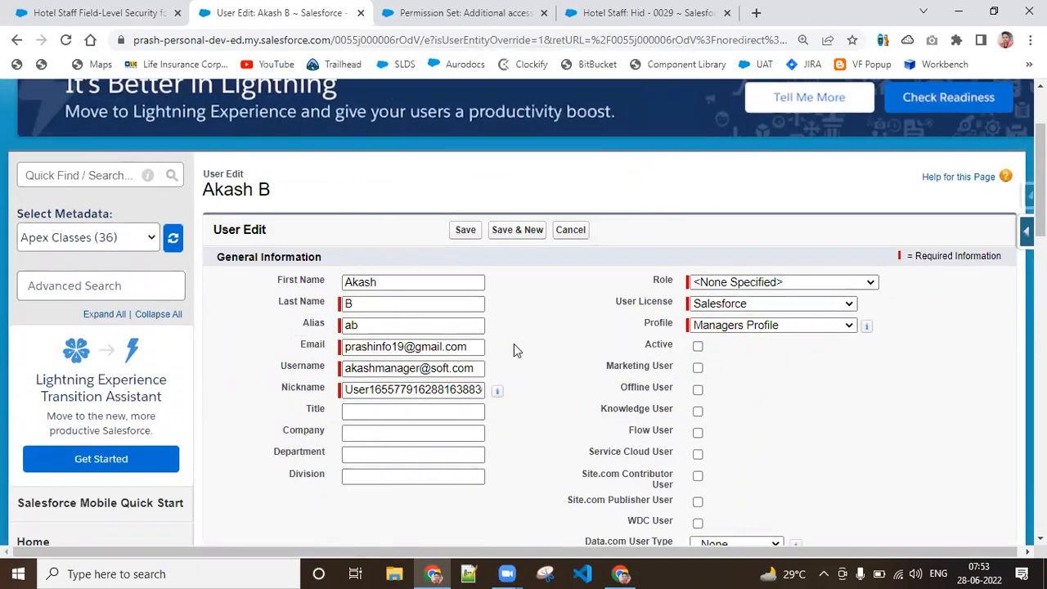
pyautogui.click(463, 234)
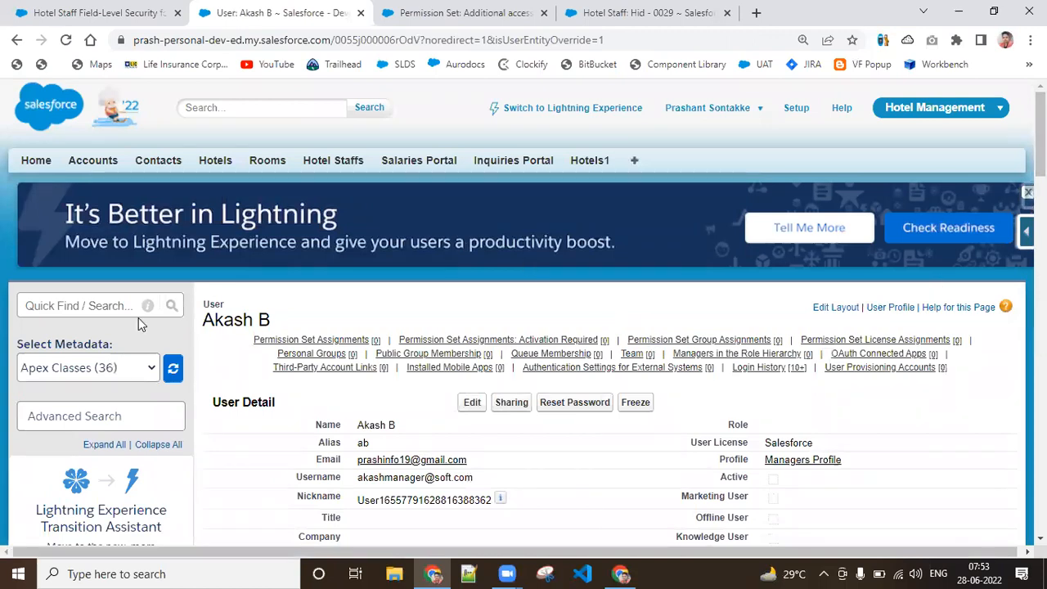
# - Go back to the All Users list, set the Staff 1 user to Active, and save
pyautogui.click(93, 304)
pyautogui.write('us')
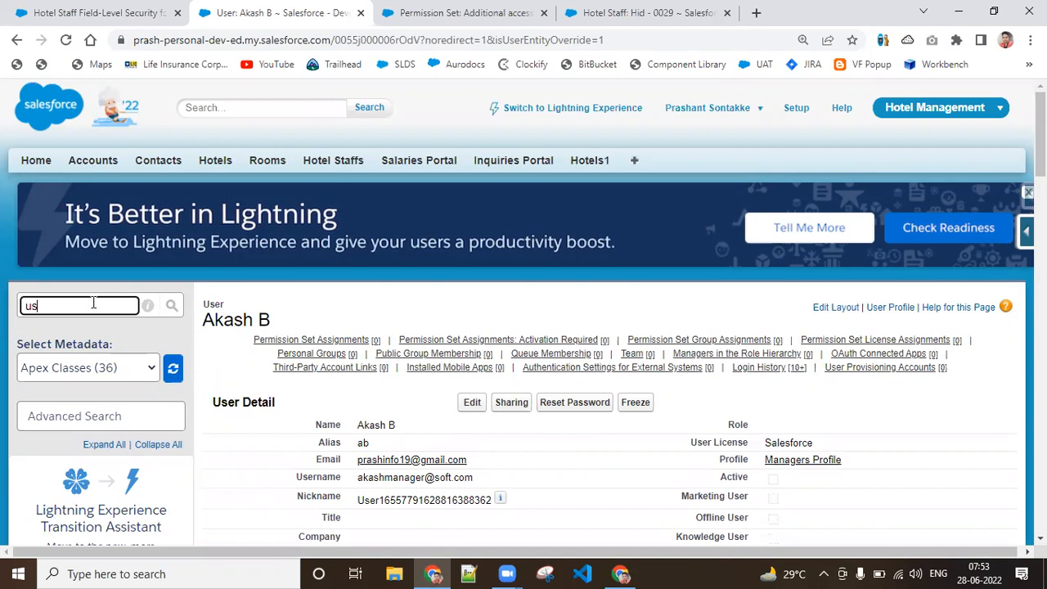
pyautogui.write('ers')
pyautogui.click(60, 536)
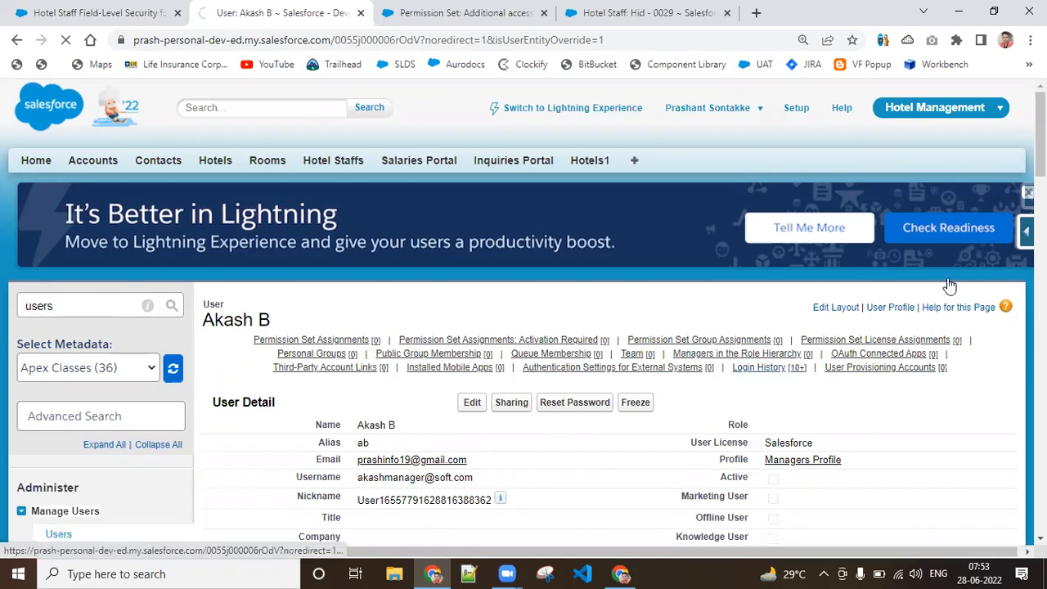
pyautogui.scroll(-3, 406, 257)
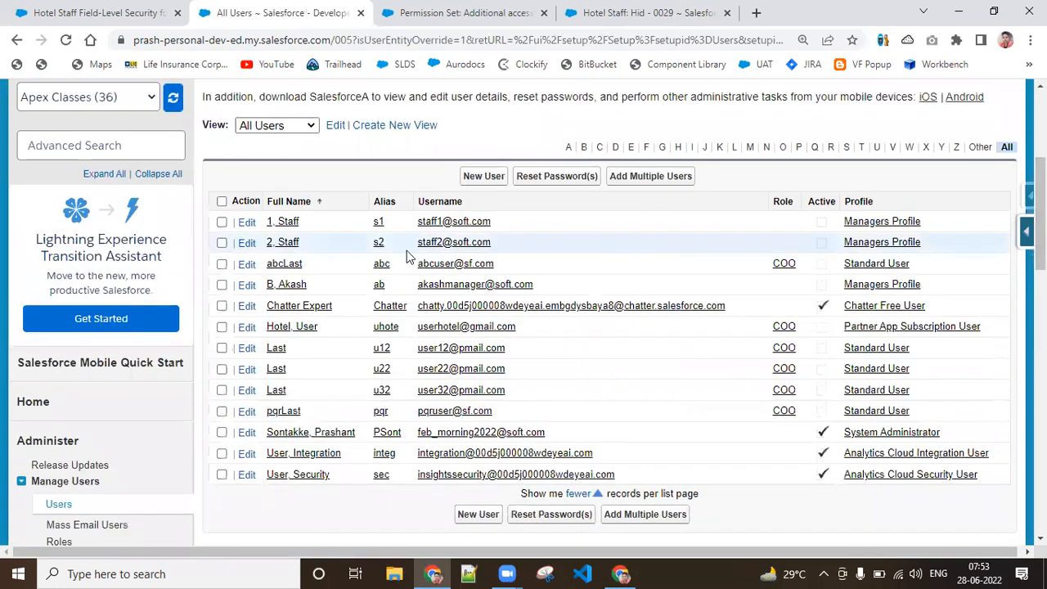
pyautogui.click(280, 225)
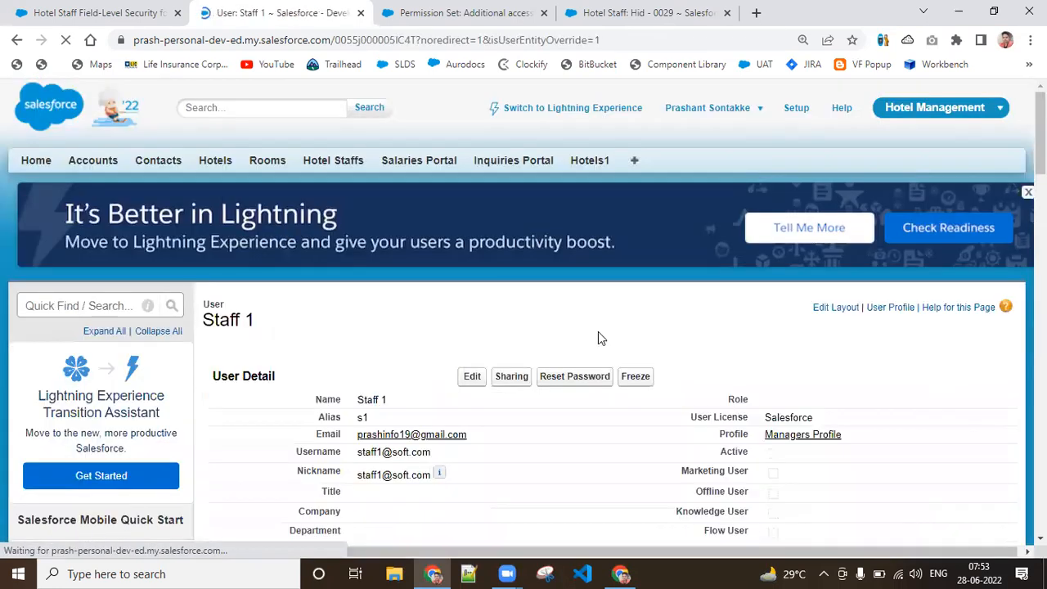
pyautogui.click(473, 404)
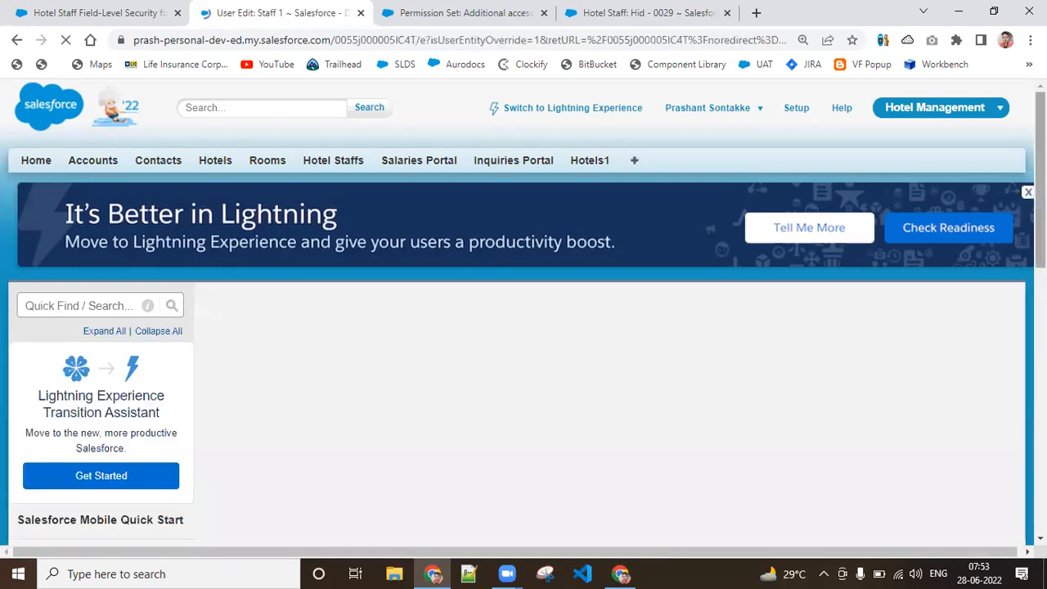
pyautogui.scroll(-3, 700, 301)
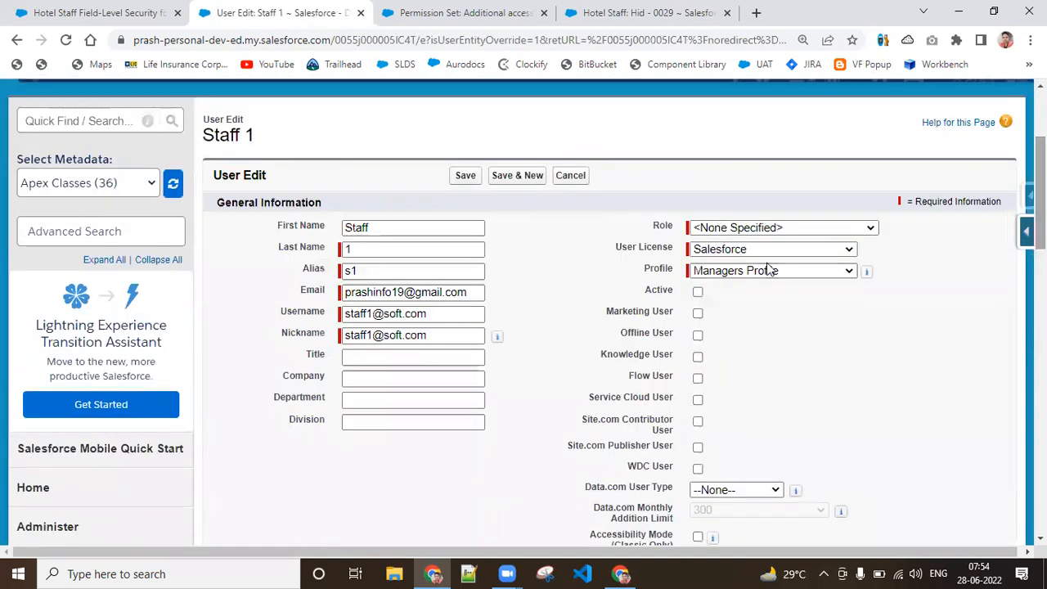
pyautogui.click(698, 294)
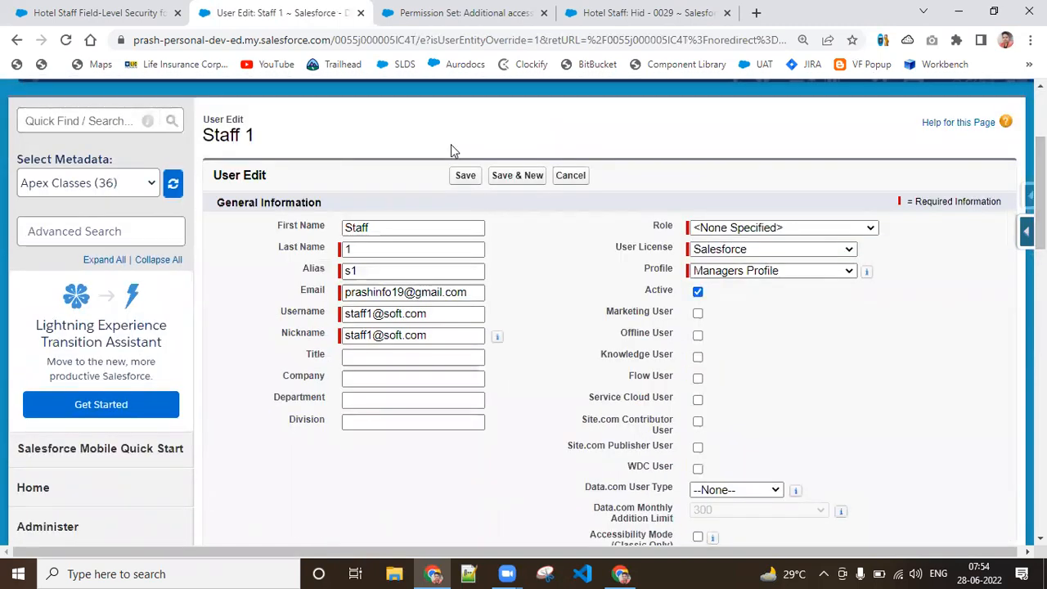
pyautogui.click(470, 182)
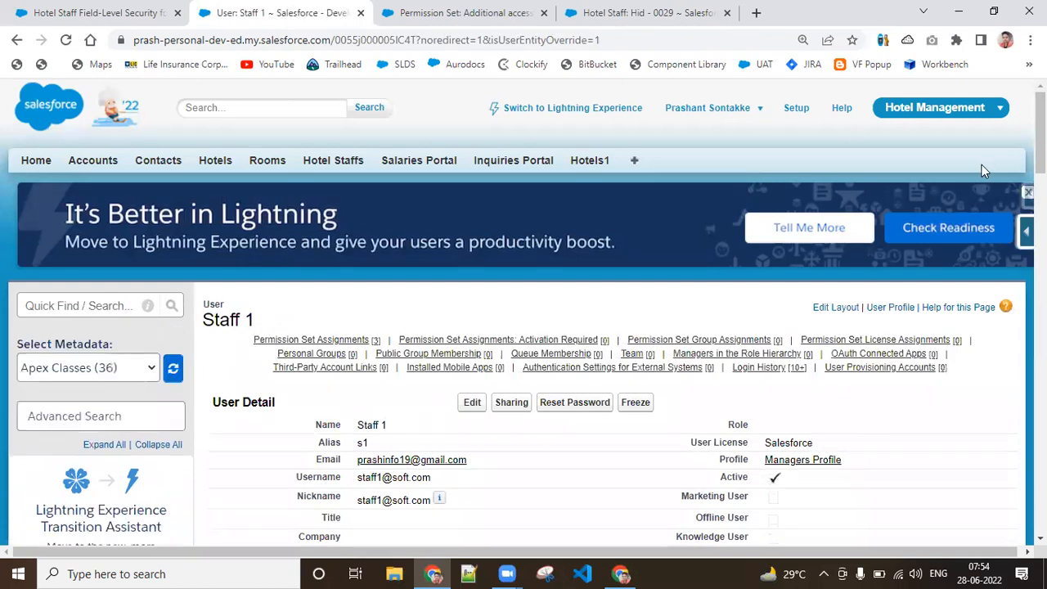
# - Open the other Chrome profile labelled User, load login.salesforce.com, and go to Hotel Staffs as Staff 1
pyautogui.click(1006, 39)
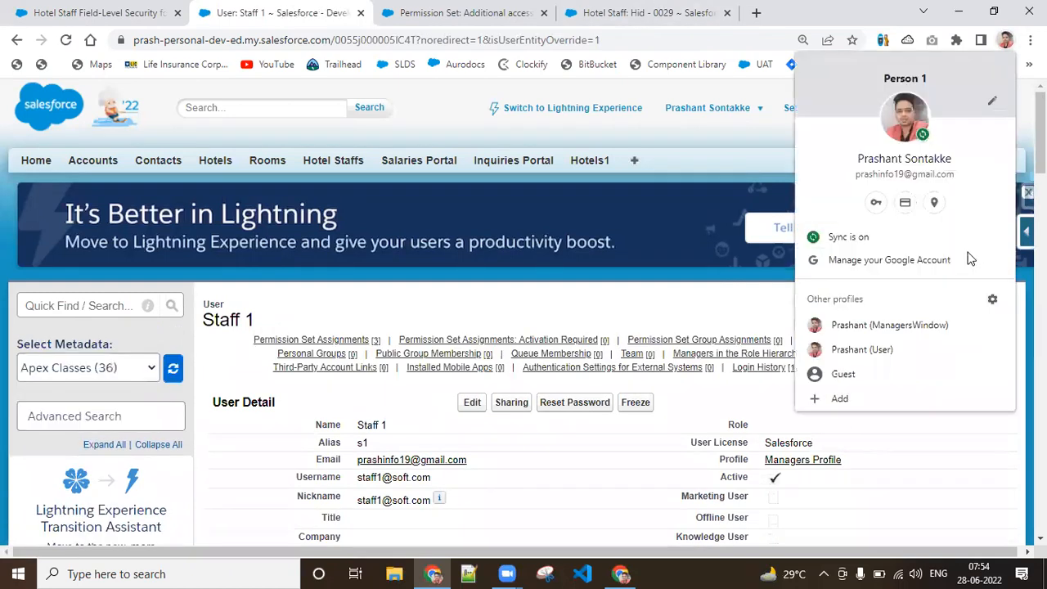
pyautogui.click(905, 351)
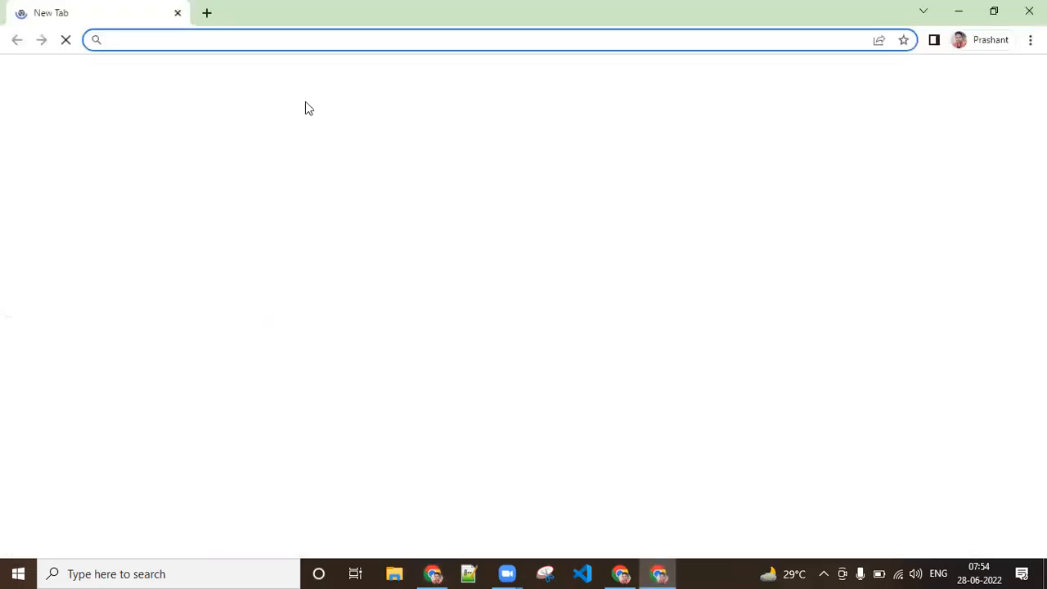
pyautogui.write('login.salesforce.com')
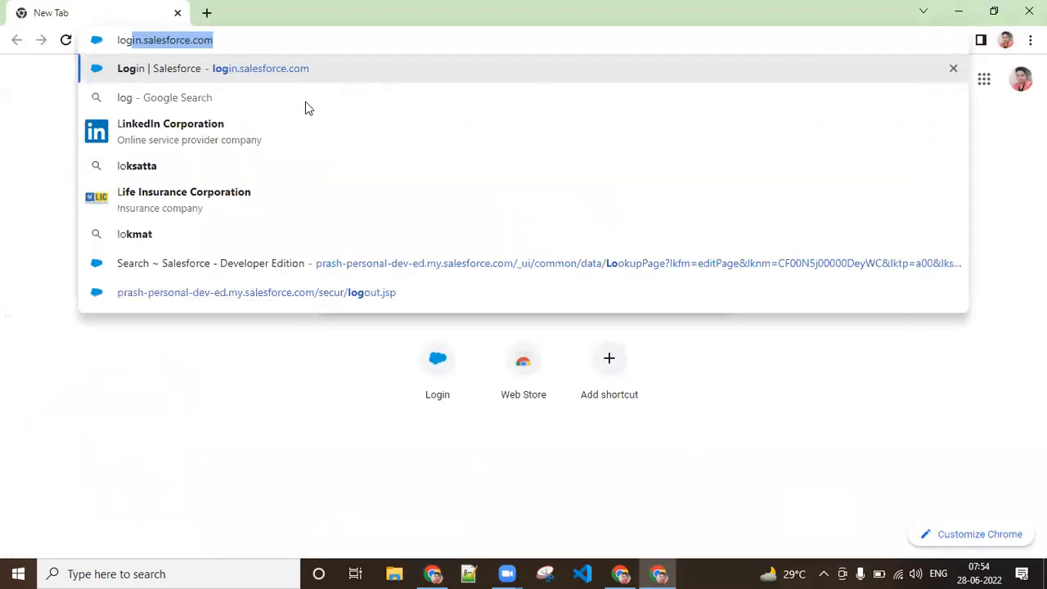
pyautogui.press('Return')
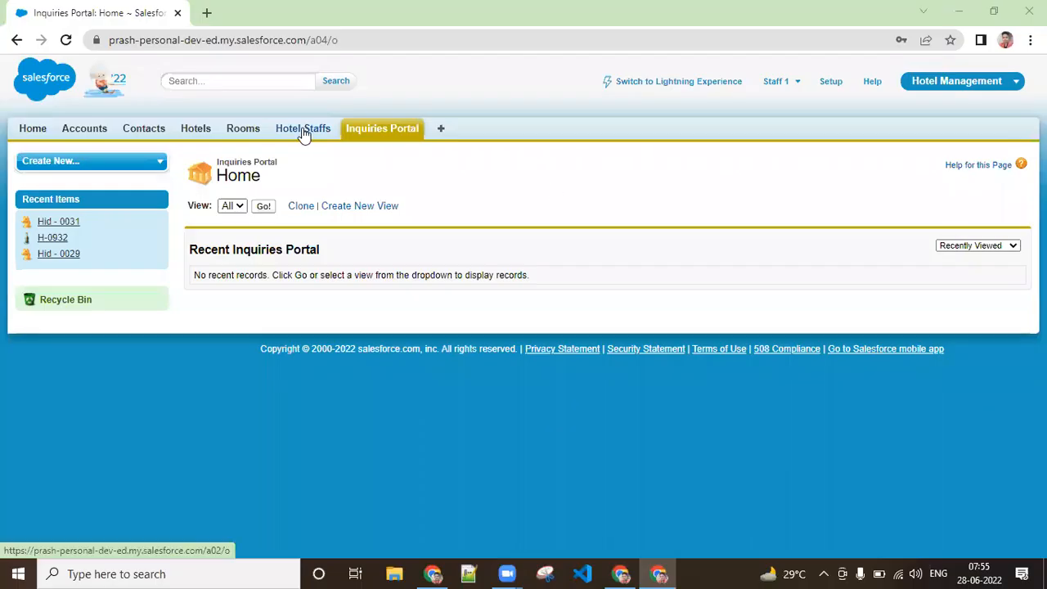
pyautogui.click(303, 131)
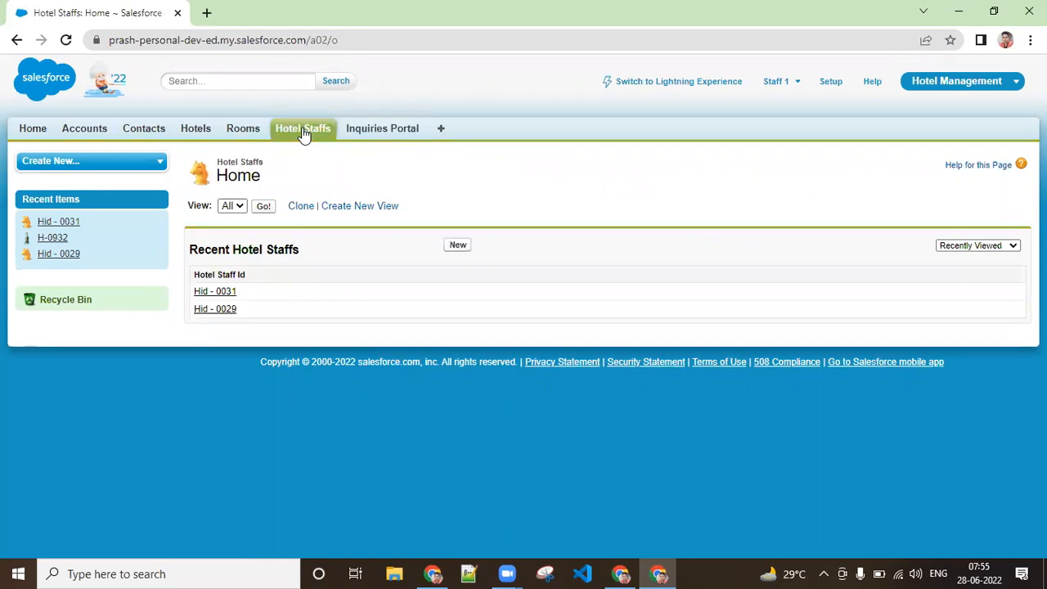
# - Check the Staff 1 user's detail page in the administrator's window and return to the Staff 1 window
pyautogui.click(434, 573)
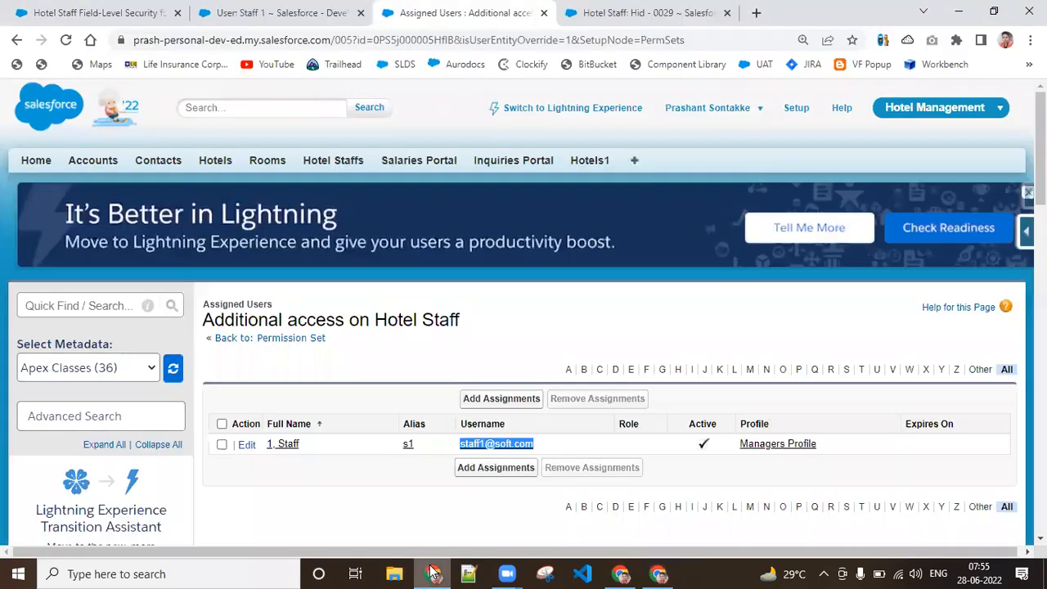
pyautogui.click(270, 10)
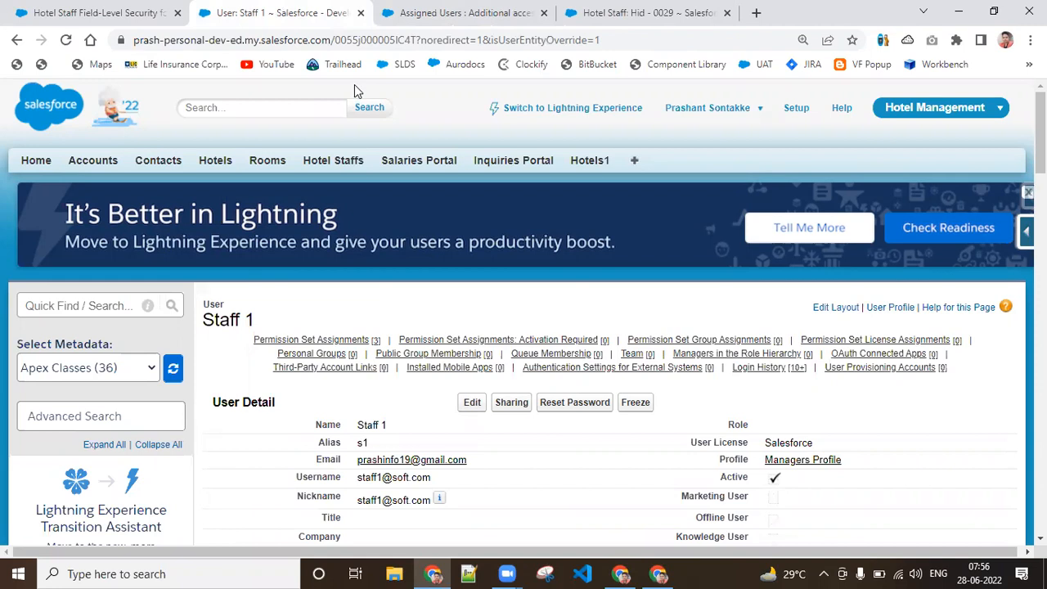
pyautogui.click(660, 571)
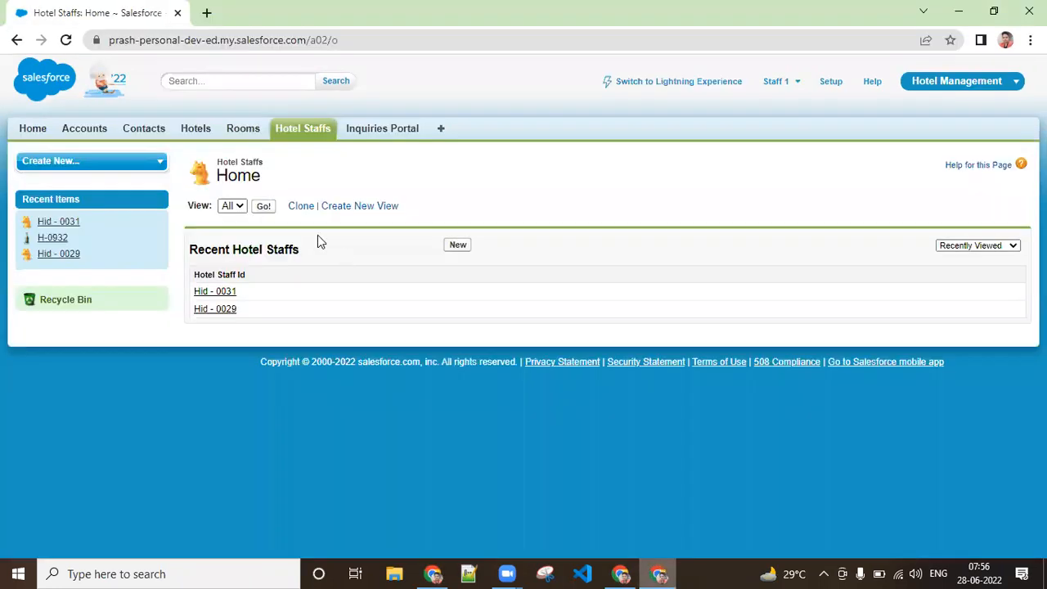
# - Open the Hotel Staff record Hid - 0031 as Staff 1 and search the page for "Email"
pyautogui.click(232, 292)
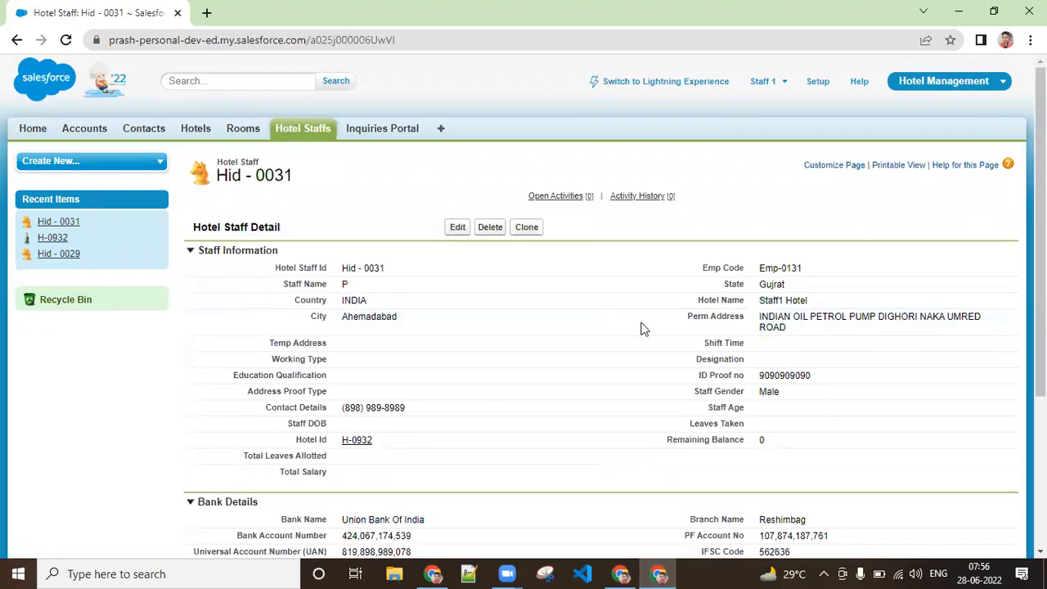
pyautogui.hotkey('ctrl', 'f')
pyautogui.write('Email')
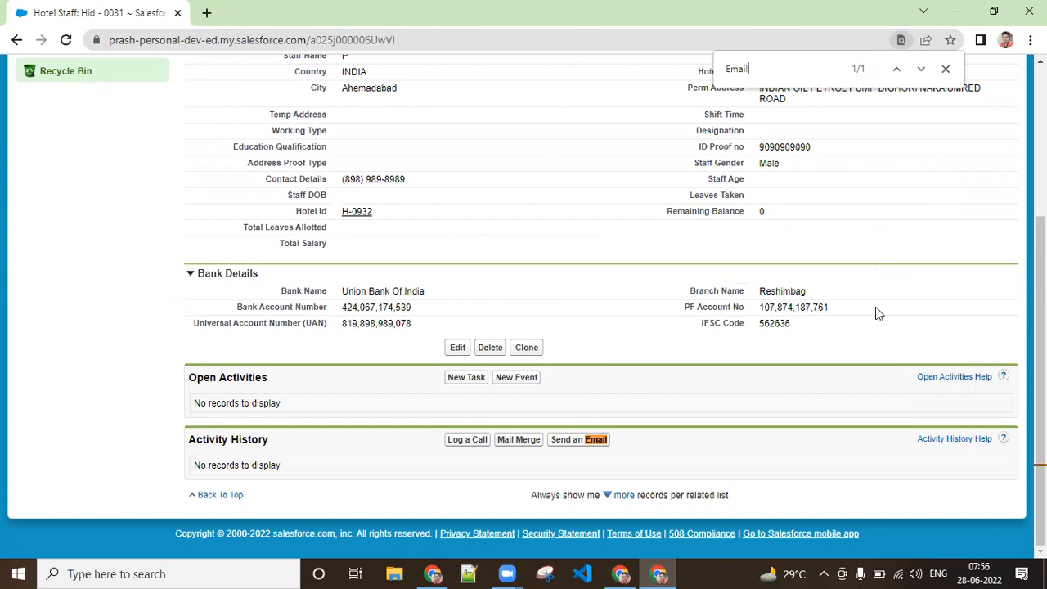
pyautogui.click(433, 573)
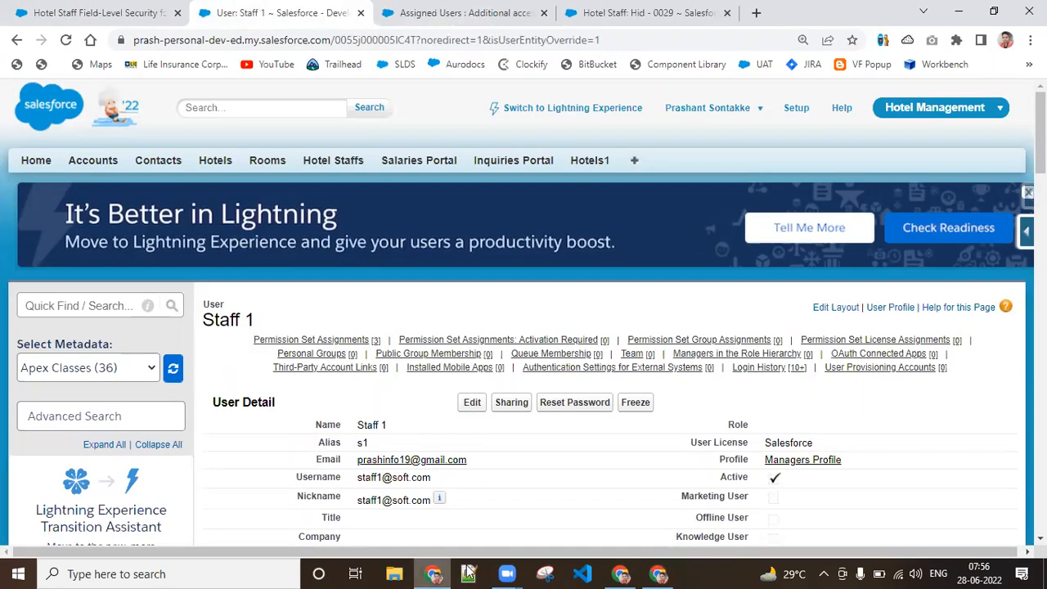
pyautogui.click(663, 573)
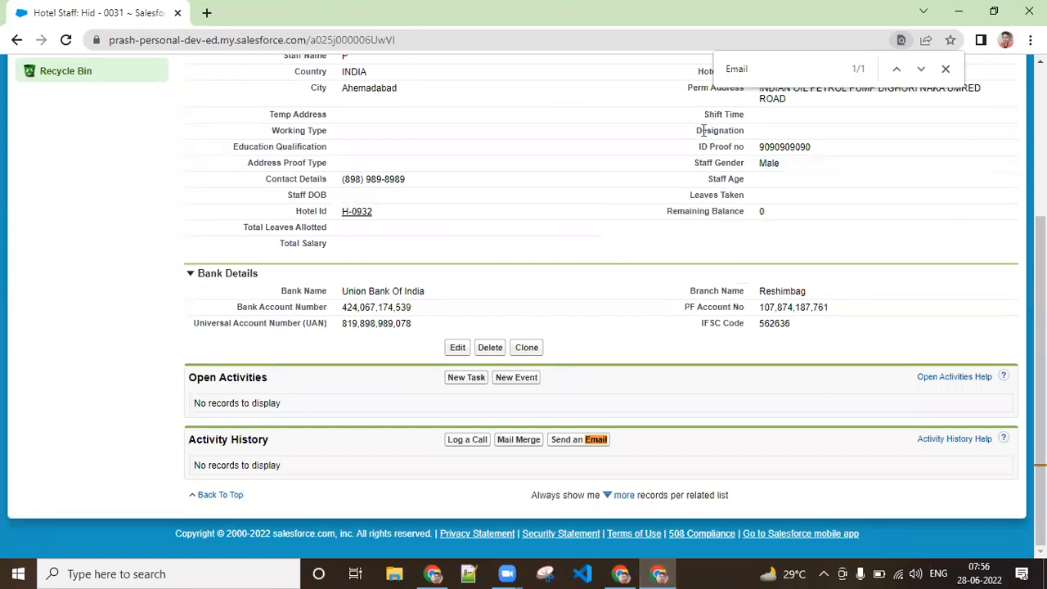
# - In the administrator's window, remove read access to Staff DOB in the Managers Profile's Hotel Staff field-level security, save, and review it
pyautogui.click(440, 571)
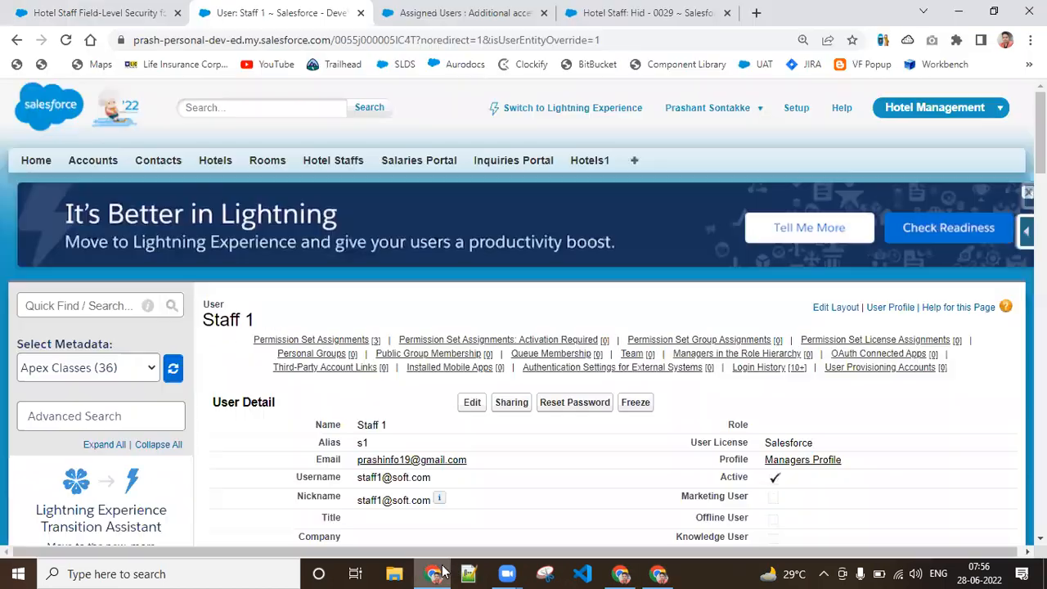
pyautogui.click(88, 12)
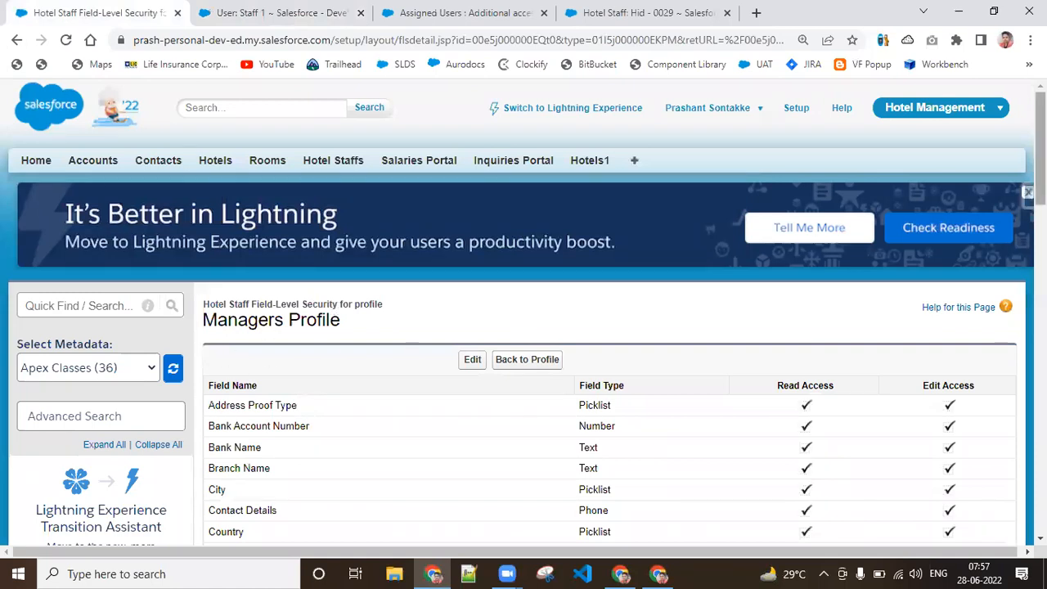
pyautogui.scroll(-3, 602, 391)
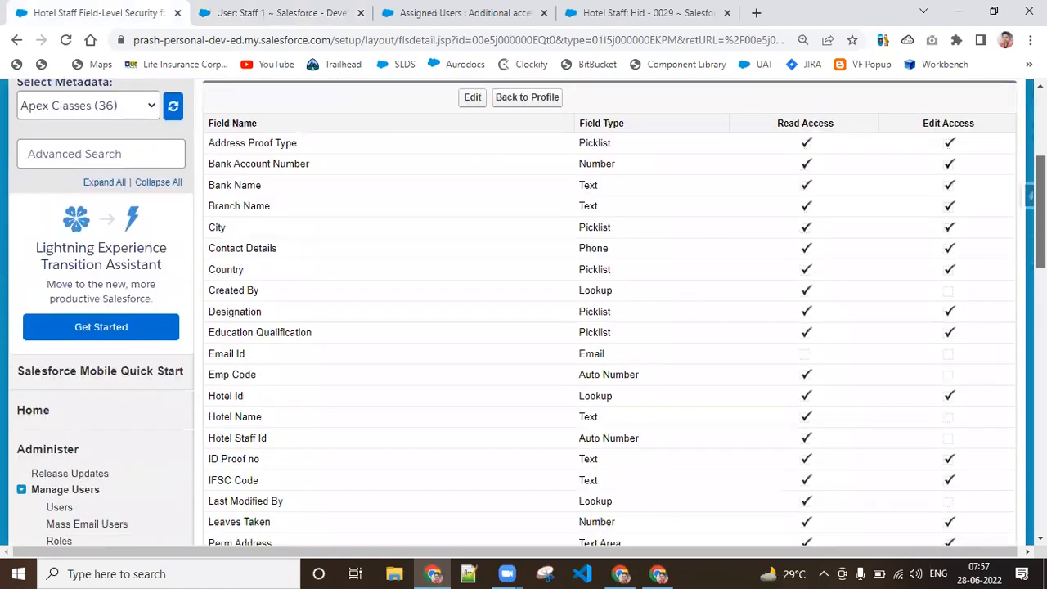
pyautogui.click(472, 98)
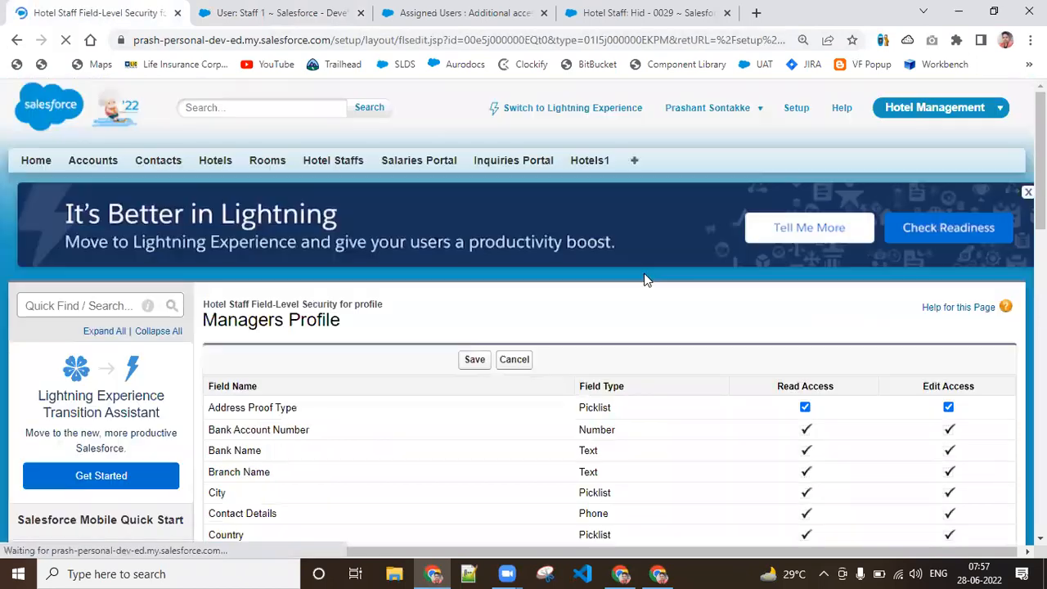
pyautogui.scroll(-3, 647, 278)
pyautogui.scroll(-2, 912, 326)
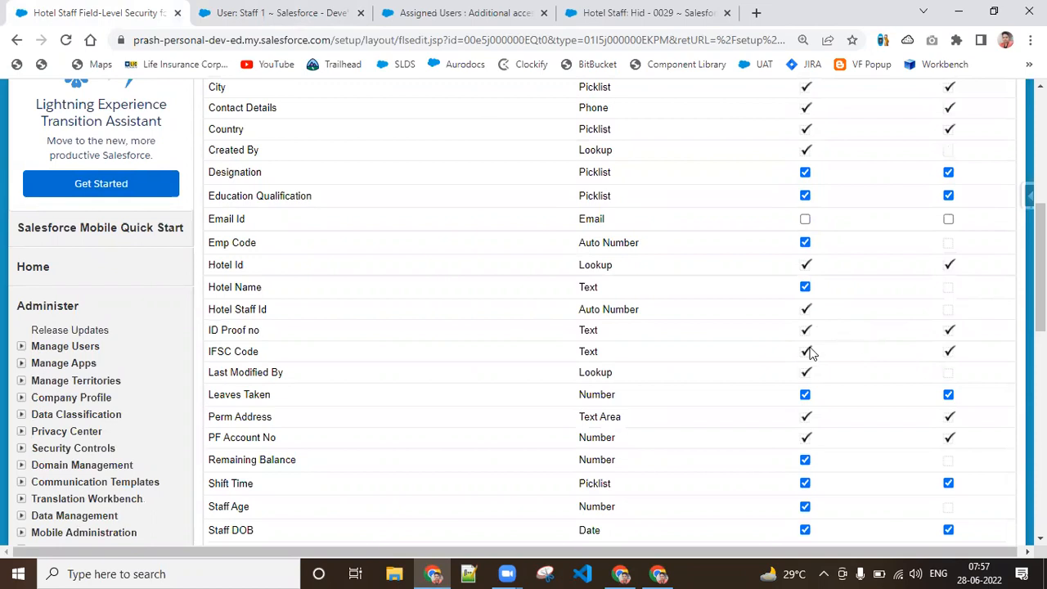
pyautogui.moveTo(1041, 283); pyautogui.dragTo(1041, 348)
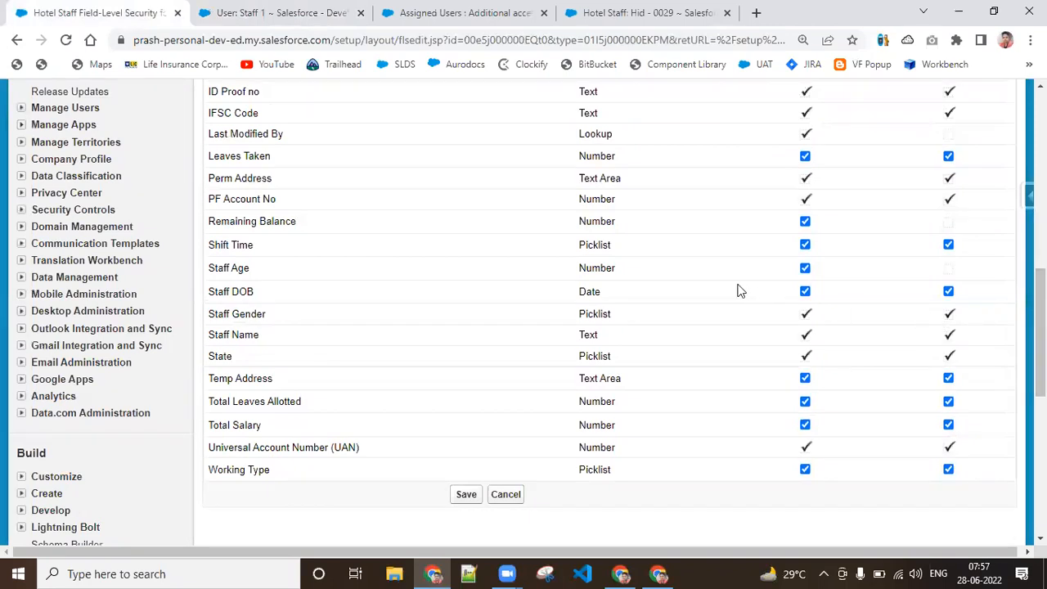
pyautogui.click(805, 293)
pyautogui.click(455, 495)
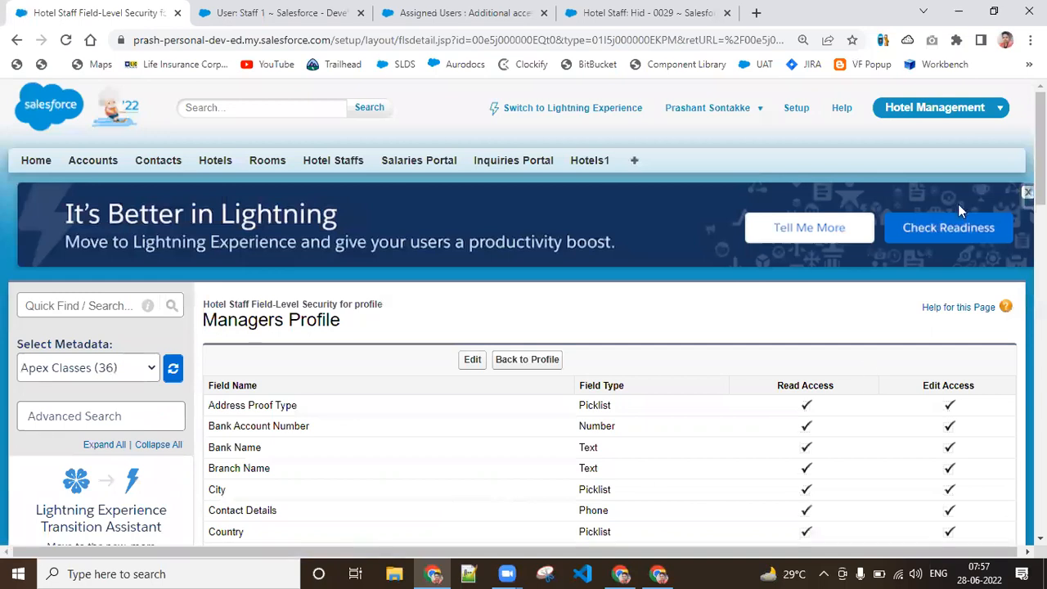
pyautogui.scroll(-7, 1040, 163)
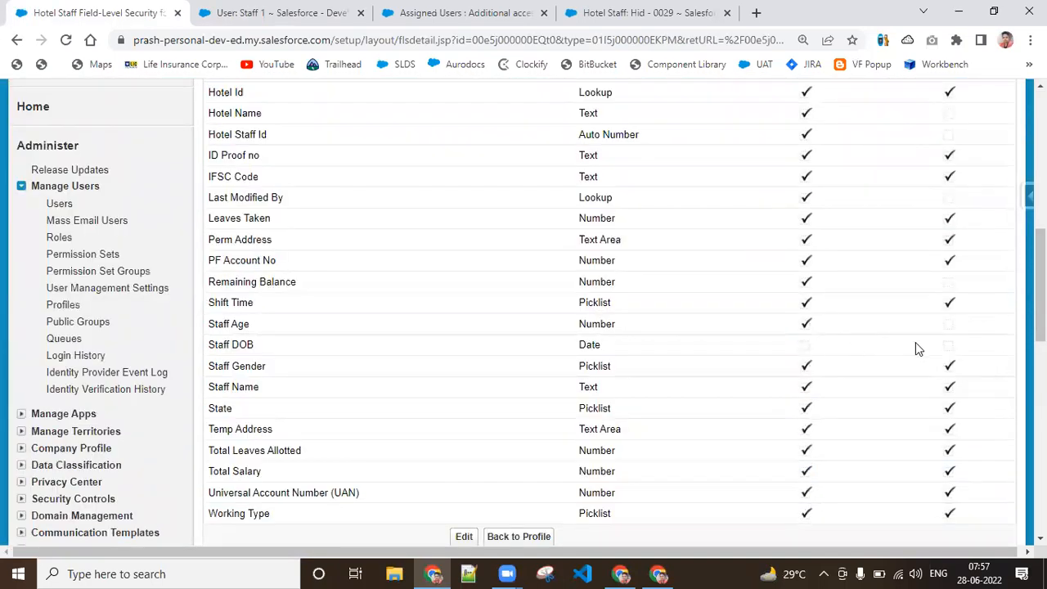
# - Switch to the Staff 1 window, reload the Hid - 0031 record, and search the page for "Dob"
pyautogui.click(659, 573)
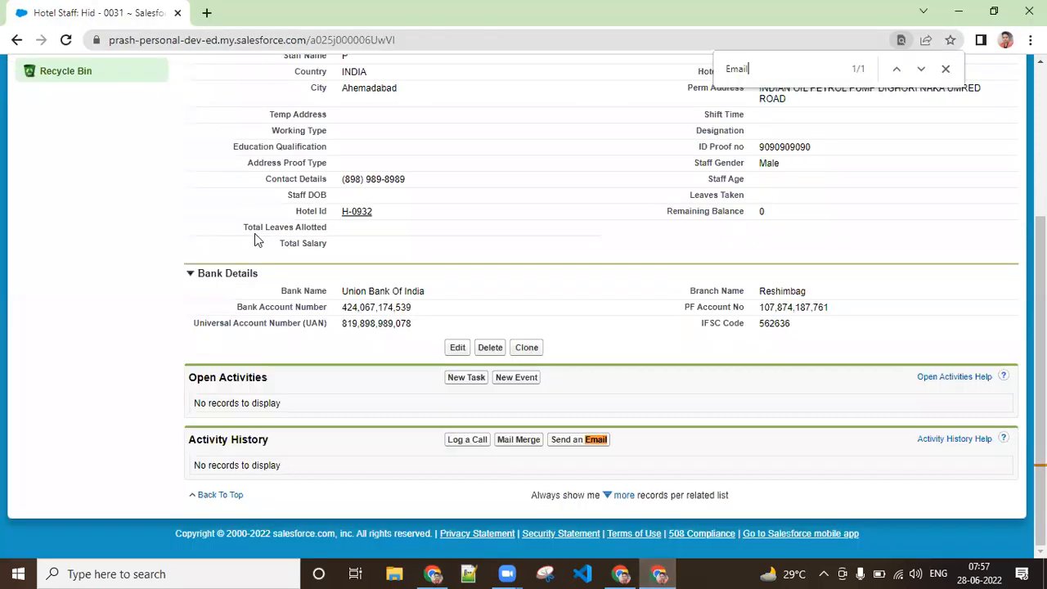
pyautogui.click(65, 39)
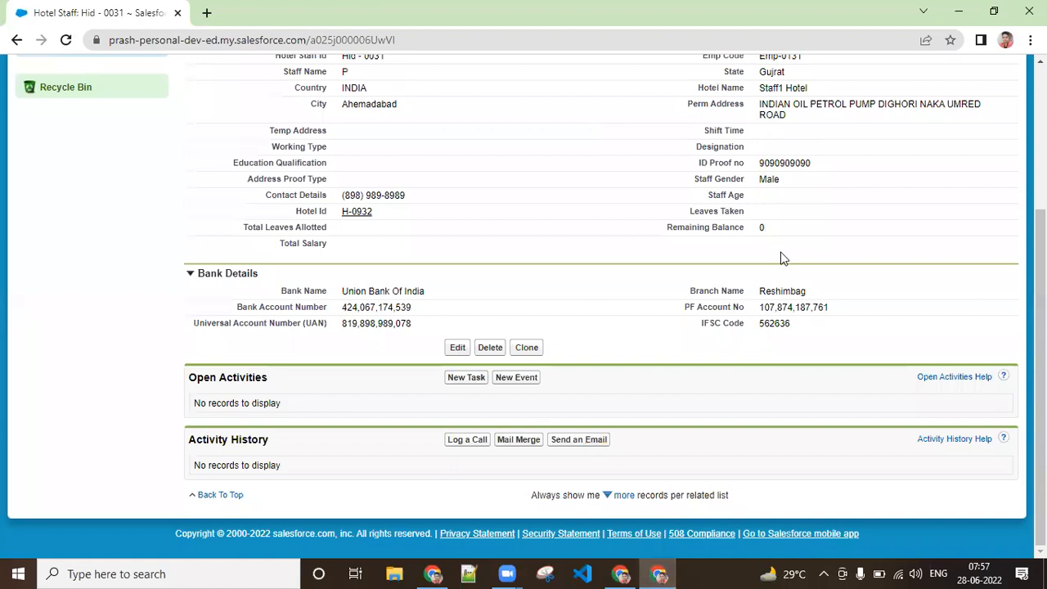
pyautogui.hotkey('ctrl', 'f')
pyautogui.write('Dob')
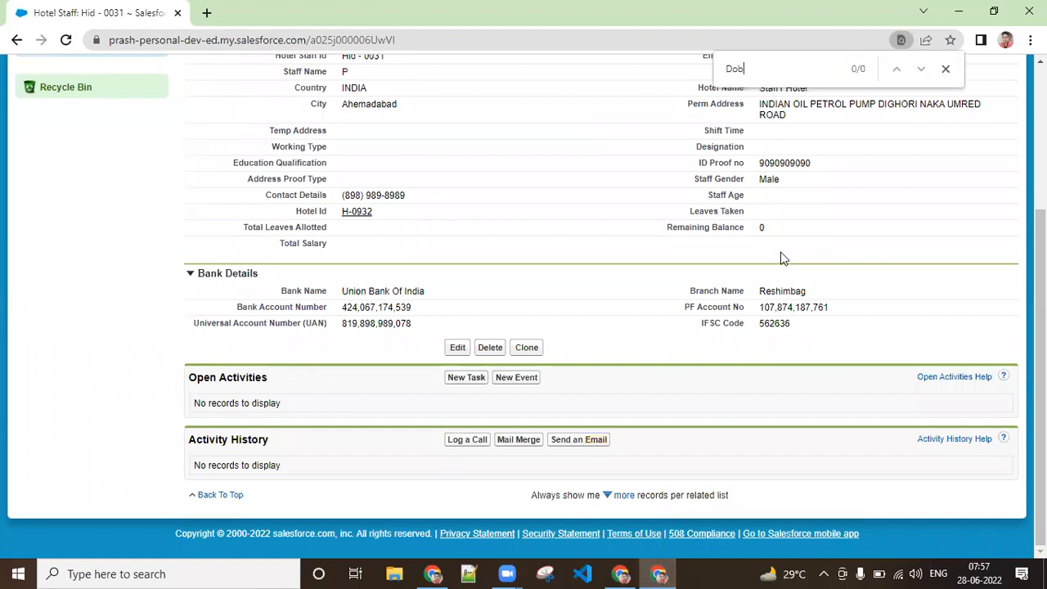
# - Back in the administrator's window, grant Managers Profile read access only to the Hotel Staff field Staff DOB, and save
pyautogui.click(441, 572)
pyautogui.moveTo(1040, 283); pyautogui.dragTo(1040, 179)
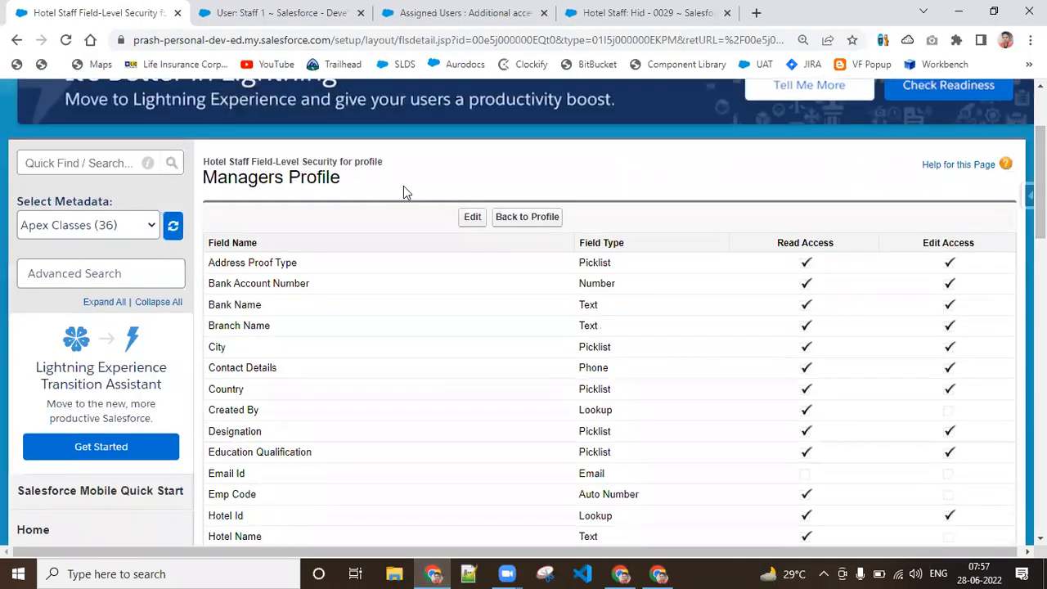
pyautogui.click(474, 217)
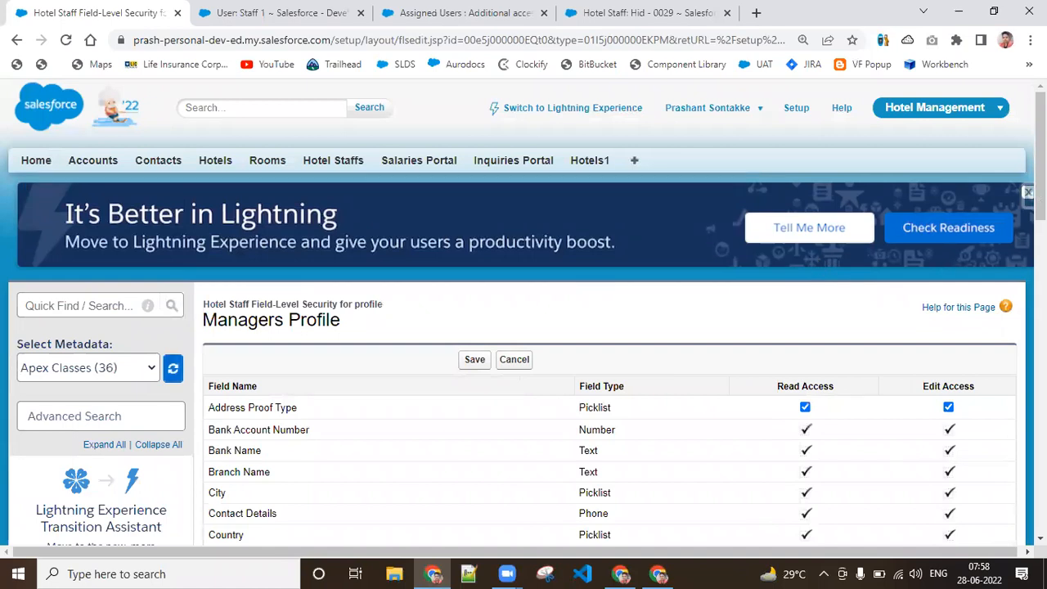
pyautogui.scroll(-7, 850, 254)
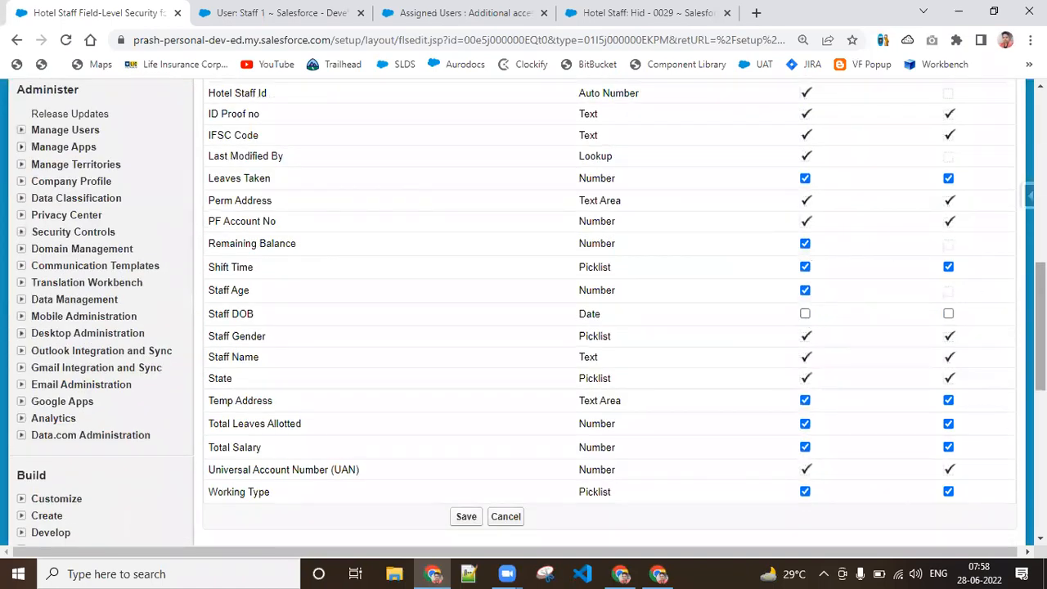
pyautogui.scroll(6, 609, 312)
pyautogui.scroll(-6, 609, 312)
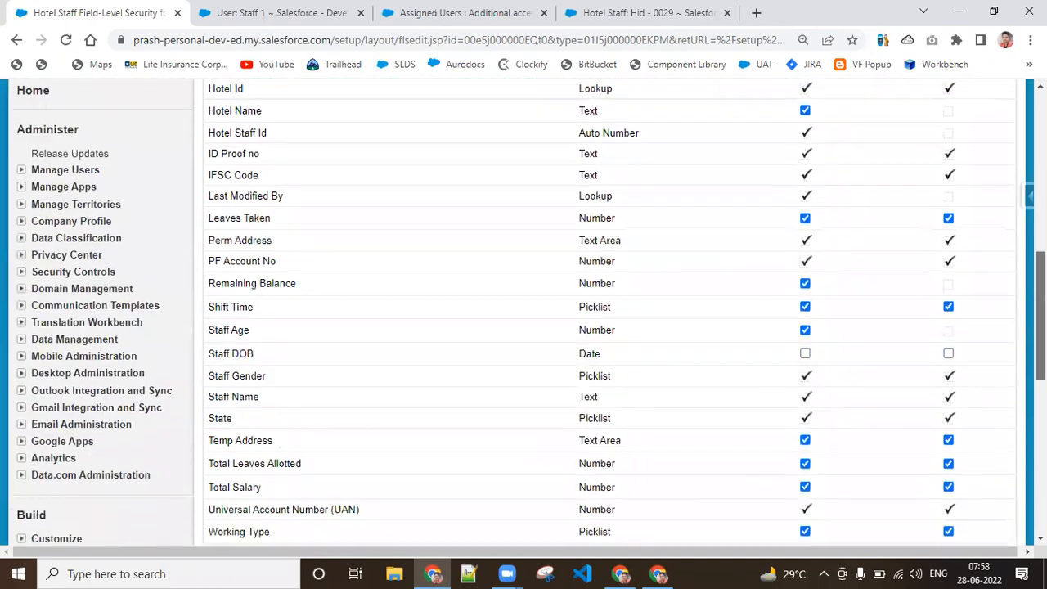
pyautogui.click(806, 354)
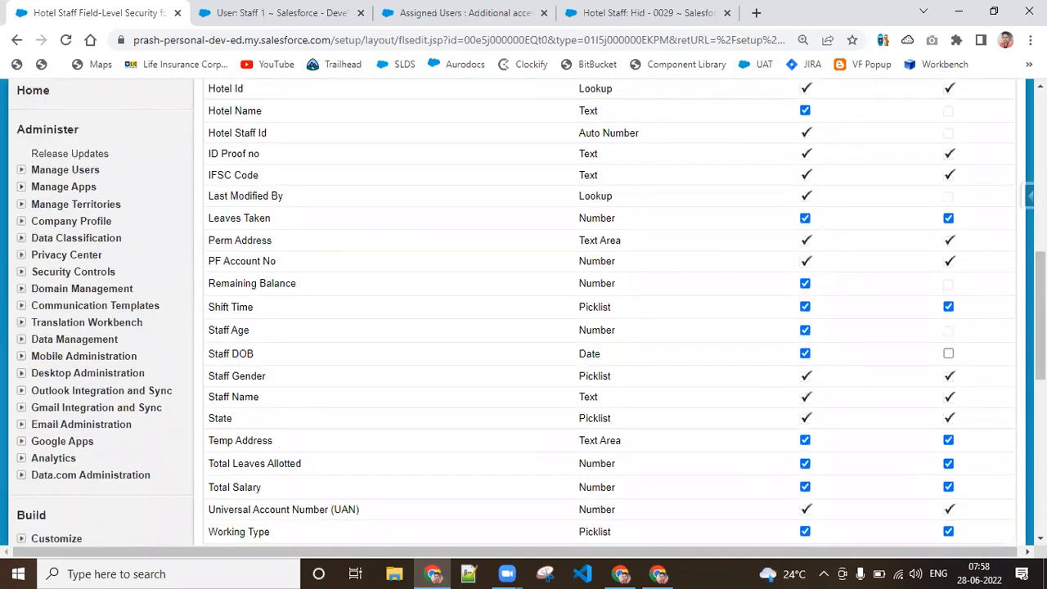
pyautogui.scroll(-3, 548, 330)
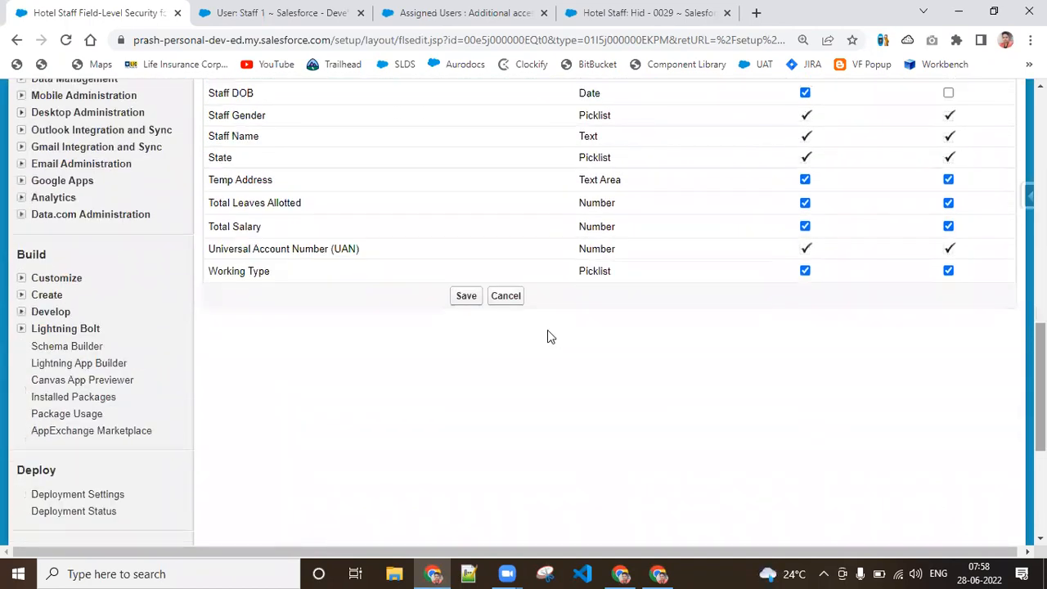
pyautogui.click(466, 296)
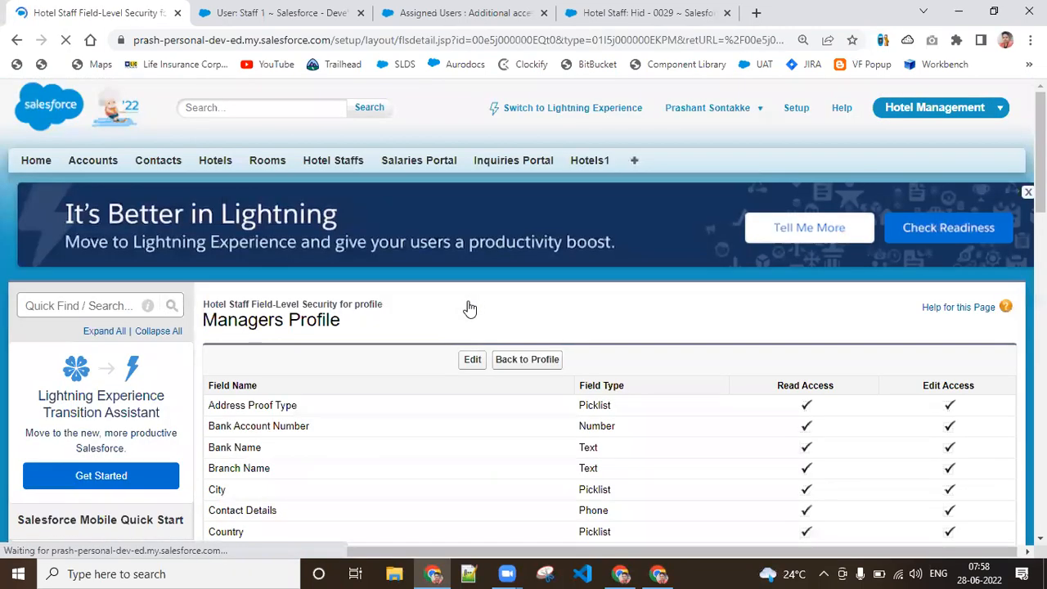
pyautogui.scroll(-10, 742, 391)
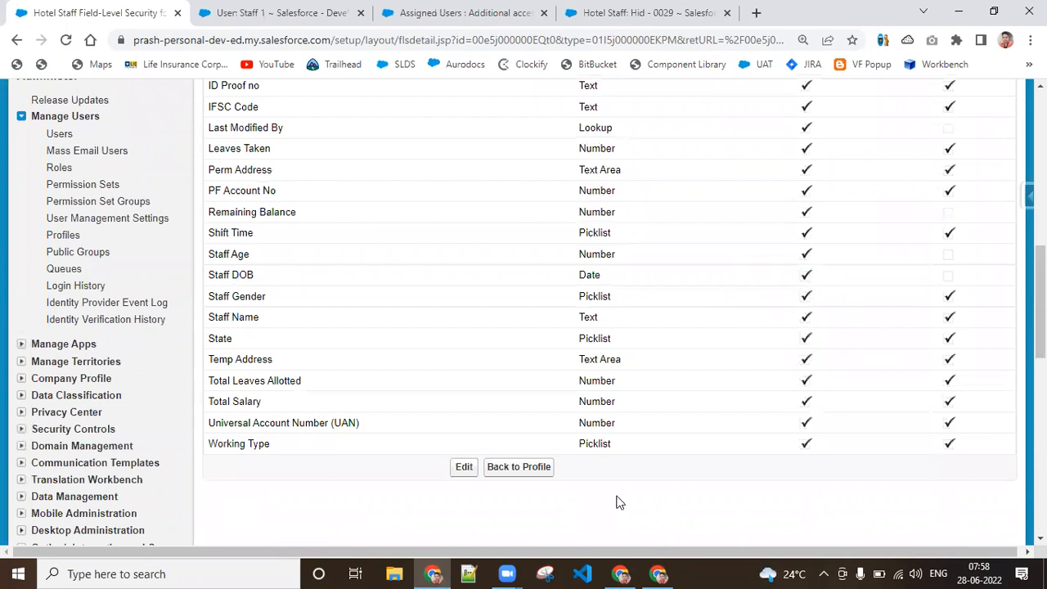
# - Reload the Hid - 0031 record in the Staff 1 window and search it for "dob"
pyautogui.click(658, 574)
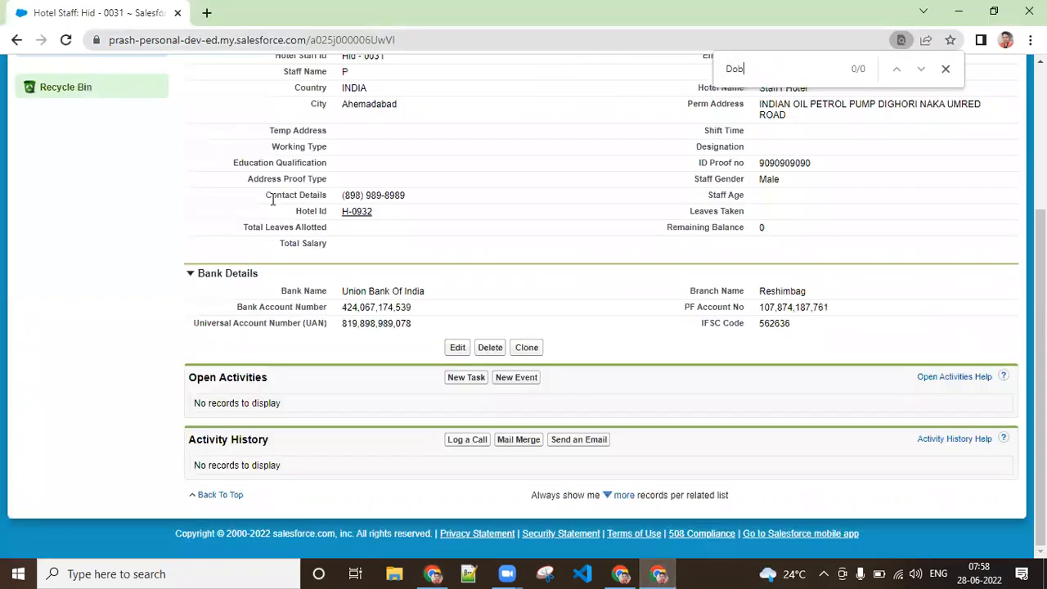
pyautogui.click(67, 41)
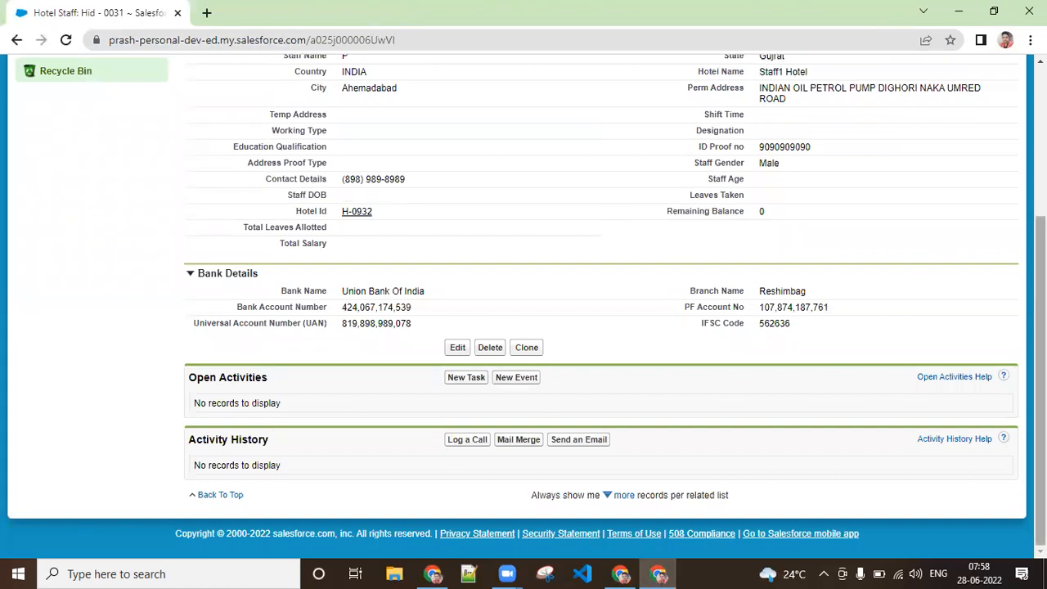
pyautogui.hotkey('ctrl', 'f')
pyautogui.write('dob')
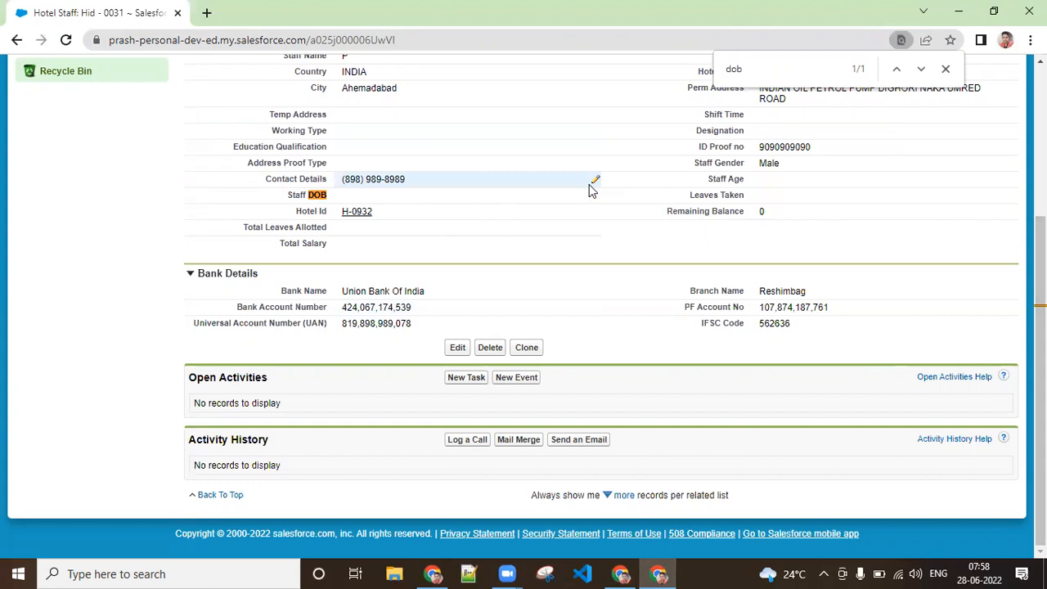
# - Return to the administrator's window, grant Managers Profile edit access to the Hotel Staff field Staff DOB, and save
pyautogui.click(435, 573)
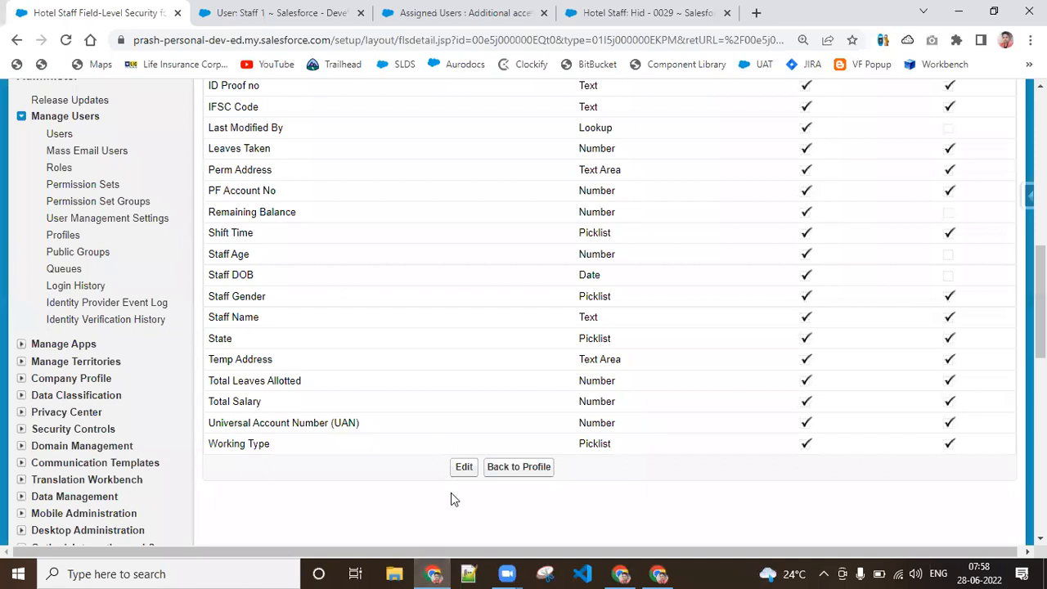
pyautogui.click(464, 468)
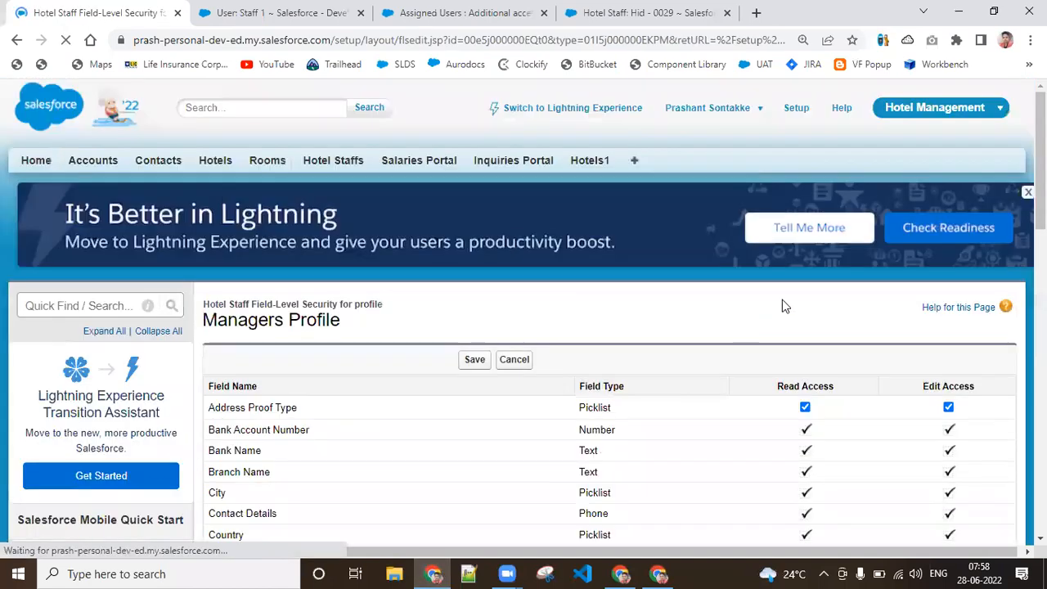
pyautogui.scroll(-6, 524, 311)
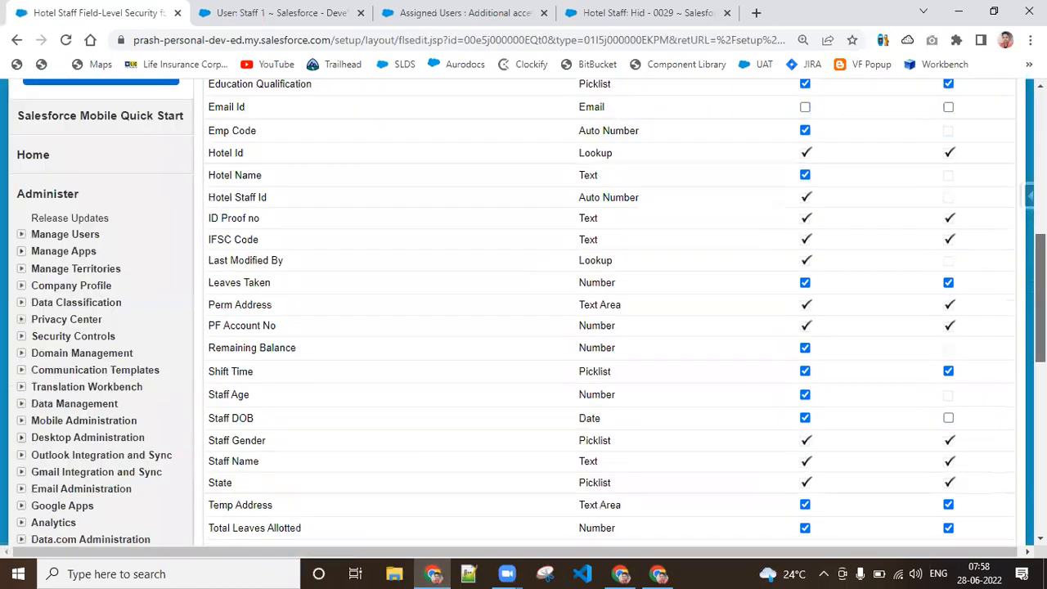
pyautogui.scroll(-1, 1012, 279)
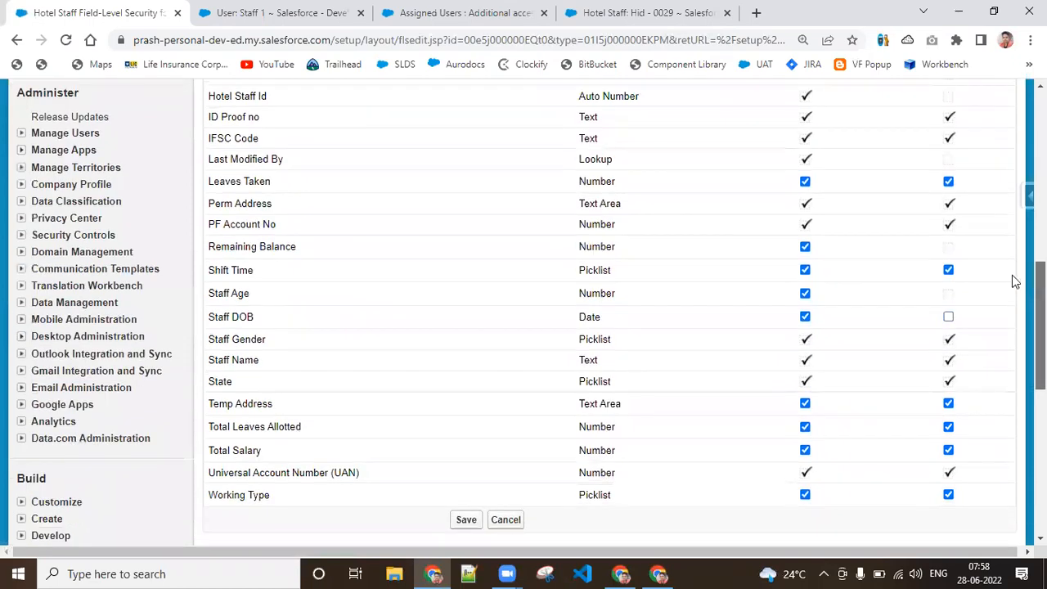
pyautogui.click(949, 318)
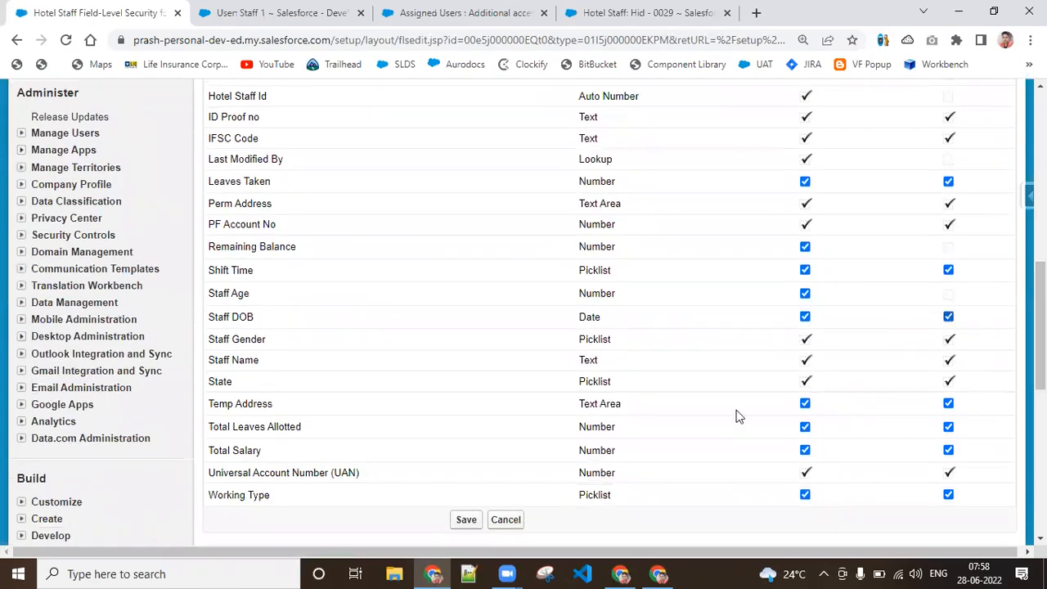
pyautogui.click(466, 520)
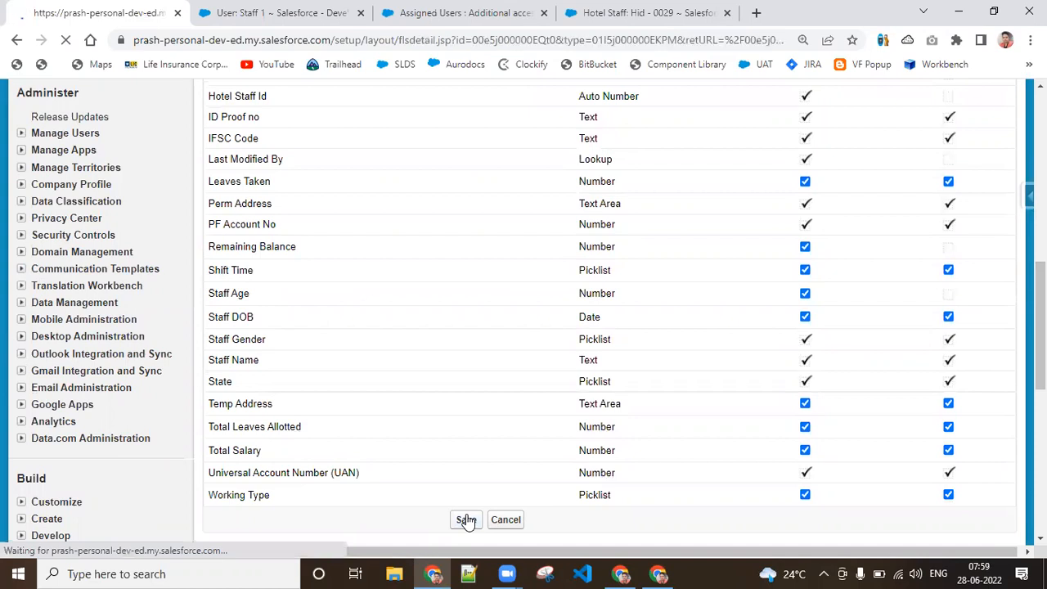
# - Switch to the Staff 1 window and reload the Hid - 0031 record to check the Staff DOB field
pyautogui.scroll(-7, 676, 524)
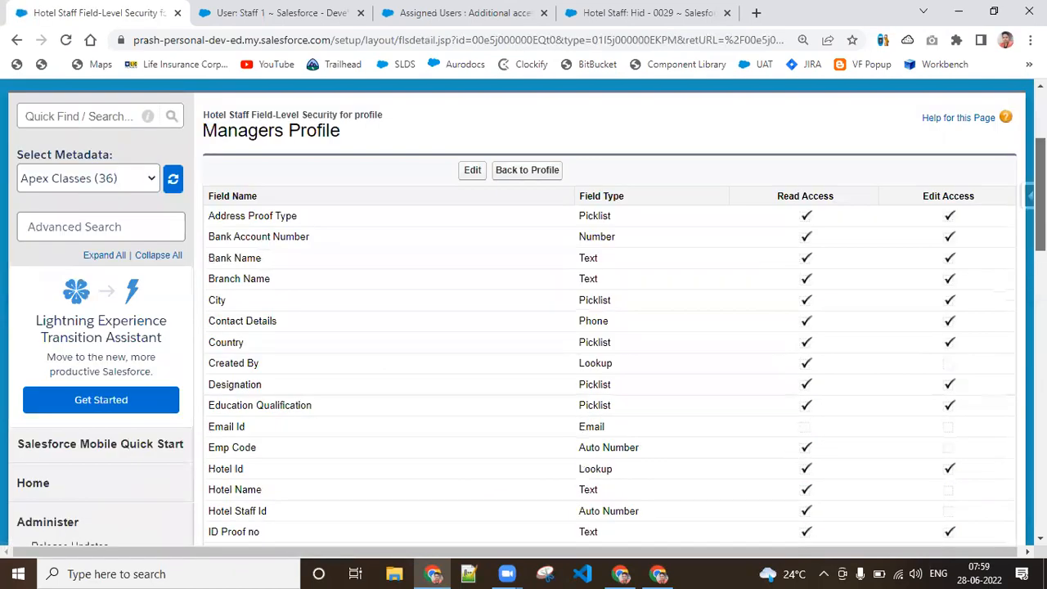
pyautogui.click(658, 574)
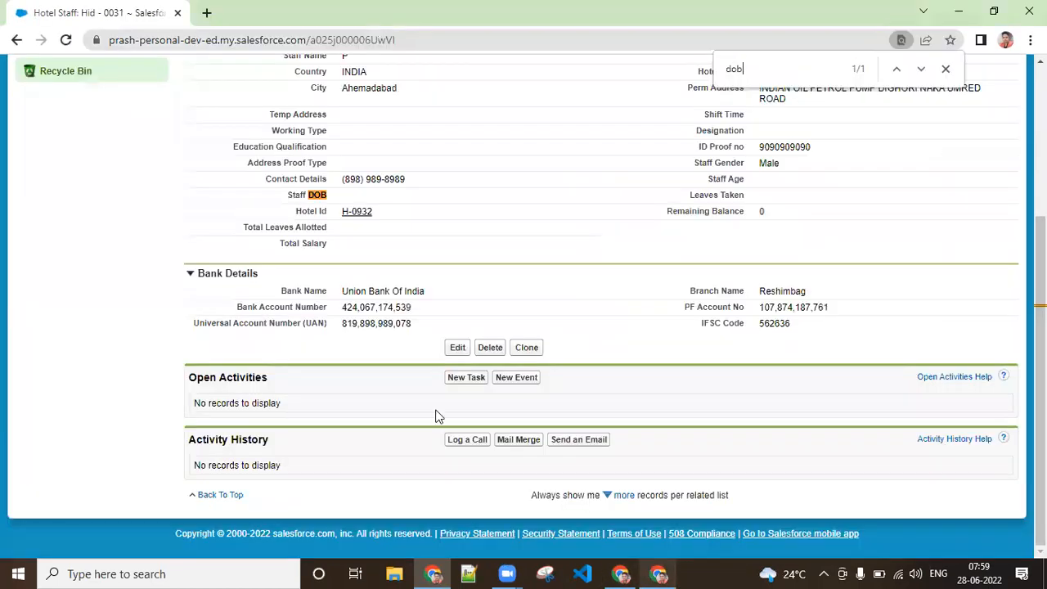
pyautogui.click(66, 39)
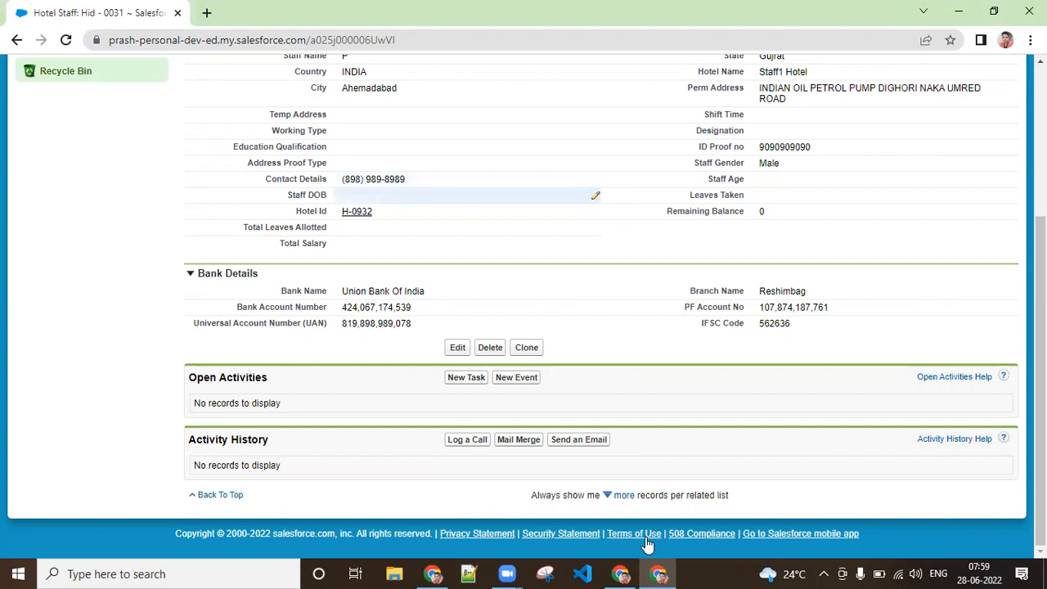
# - In the administrator's window, open the Object Settings of the permission set Additional access on Hotel Staff
pyautogui.click(428, 571)
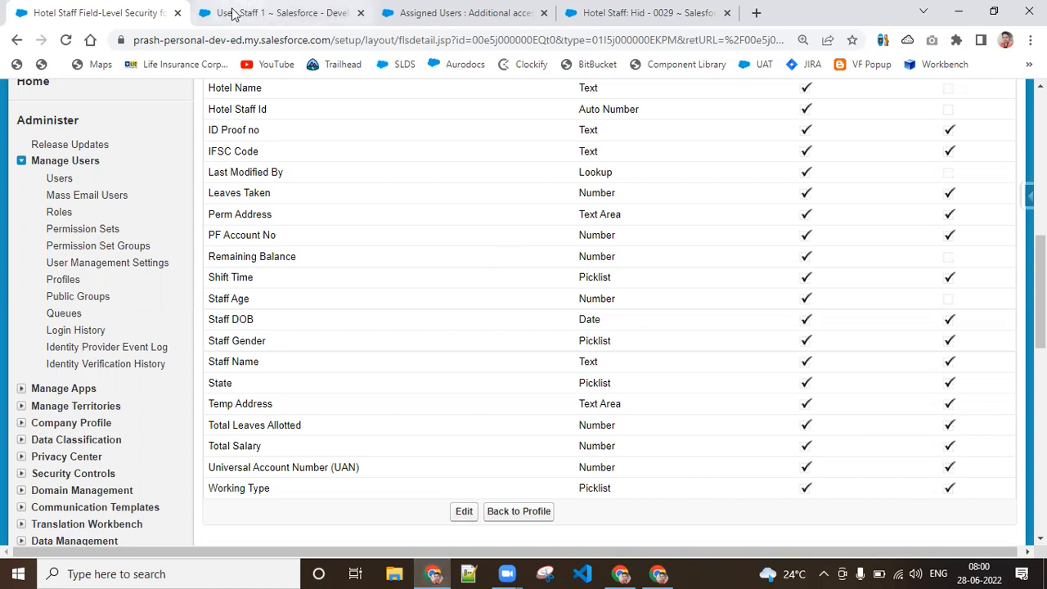
pyautogui.click(233, 14)
pyautogui.click(444, 12)
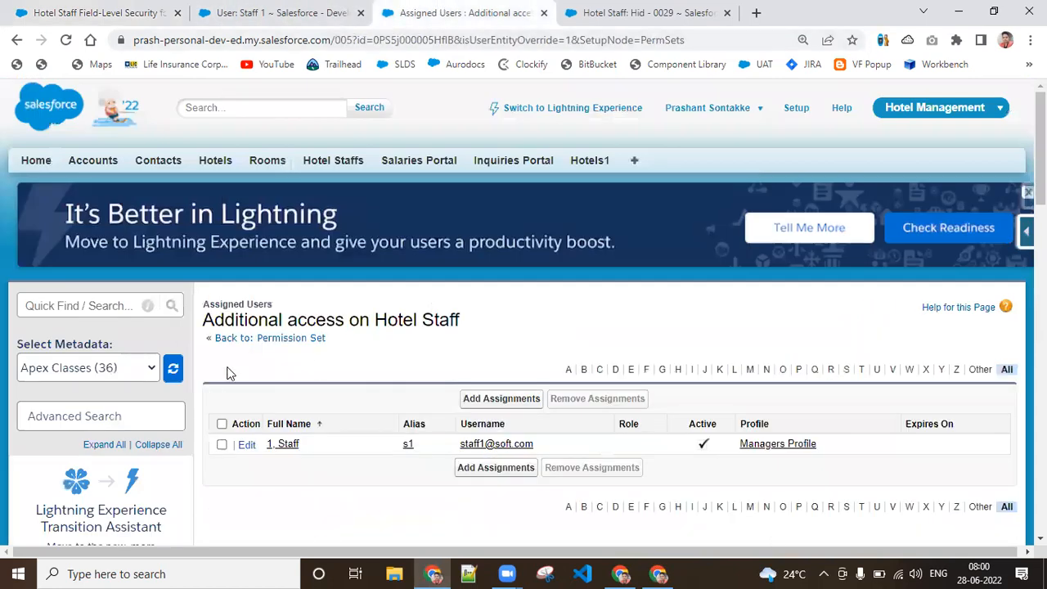
pyautogui.click(66, 43)
pyautogui.click(242, 339)
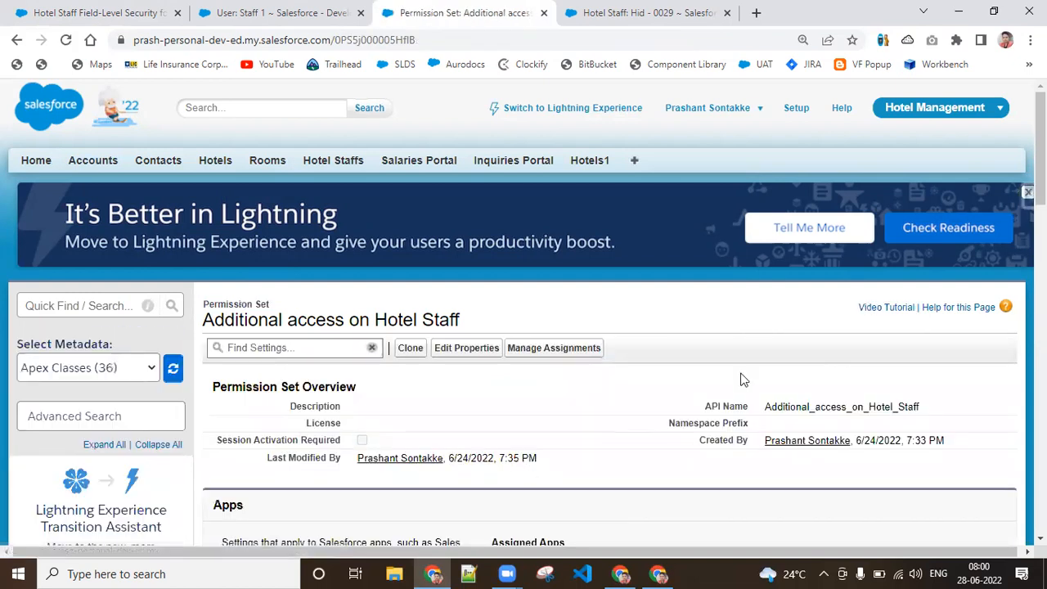
pyautogui.scroll(-5, 524, 311)
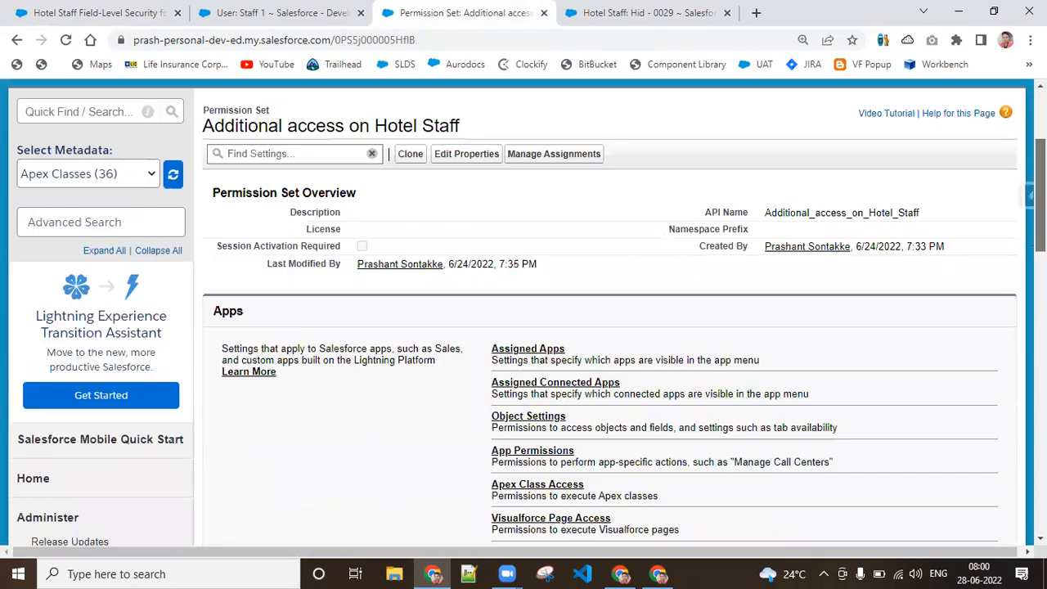
pyautogui.moveTo(1042, 245)
pyautogui.mouseDown()
pyautogui.moveTo(1042, 164)
pyautogui.moveTo(1041, 235)
pyautogui.mouseUp()
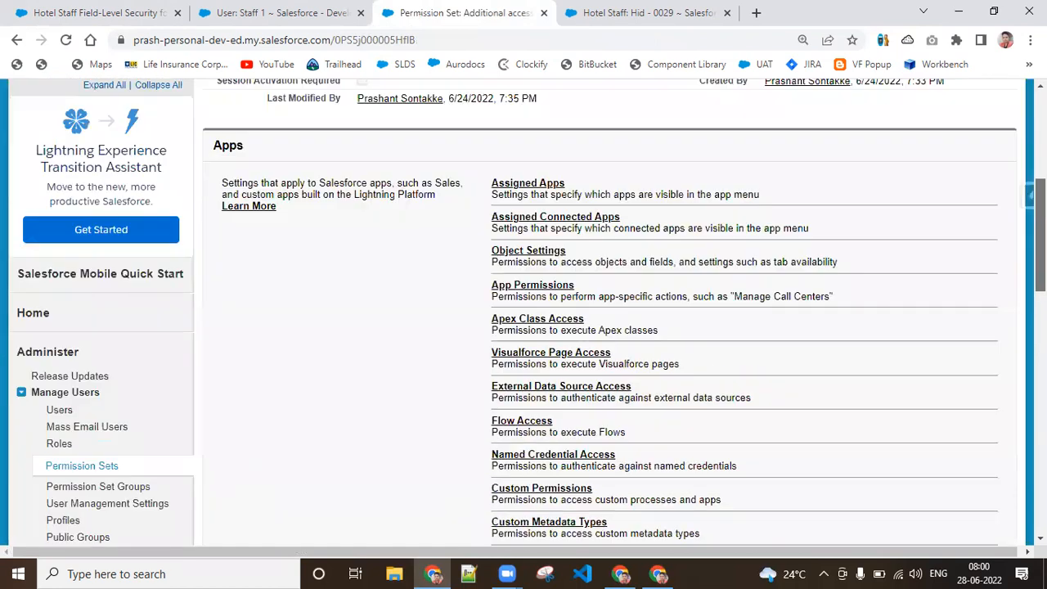
pyautogui.click(537, 256)
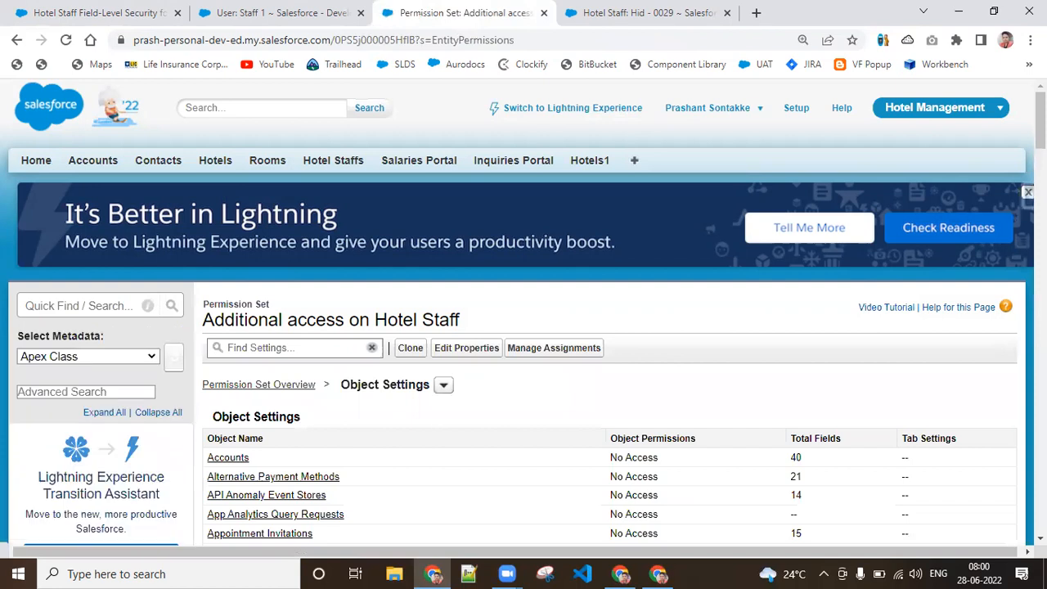
# - Search the object list for "hotel" and open the Hotel Staffs settings
pyautogui.moveTo(1041, 121); pyautogui.dragTo(1041, 496)
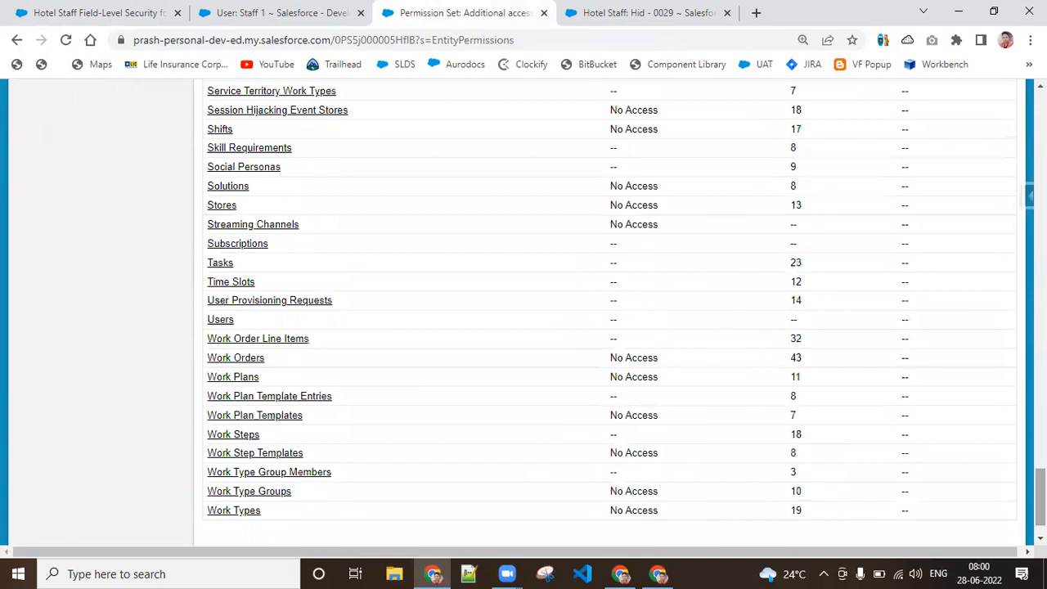
pyautogui.hotkey('ctrl', 'f')
pyautogui.write('hotel')
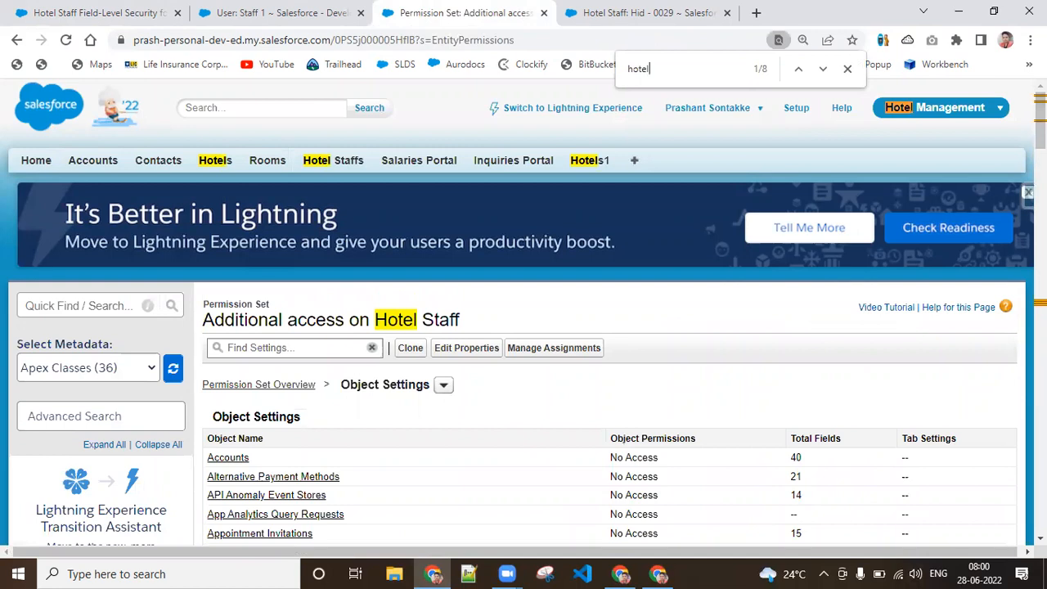
pyautogui.press('Return')
pyautogui.press('Return')
pyautogui.press('Return')
pyautogui.press('Return')
pyautogui.press('Return')
pyautogui.press('Return')
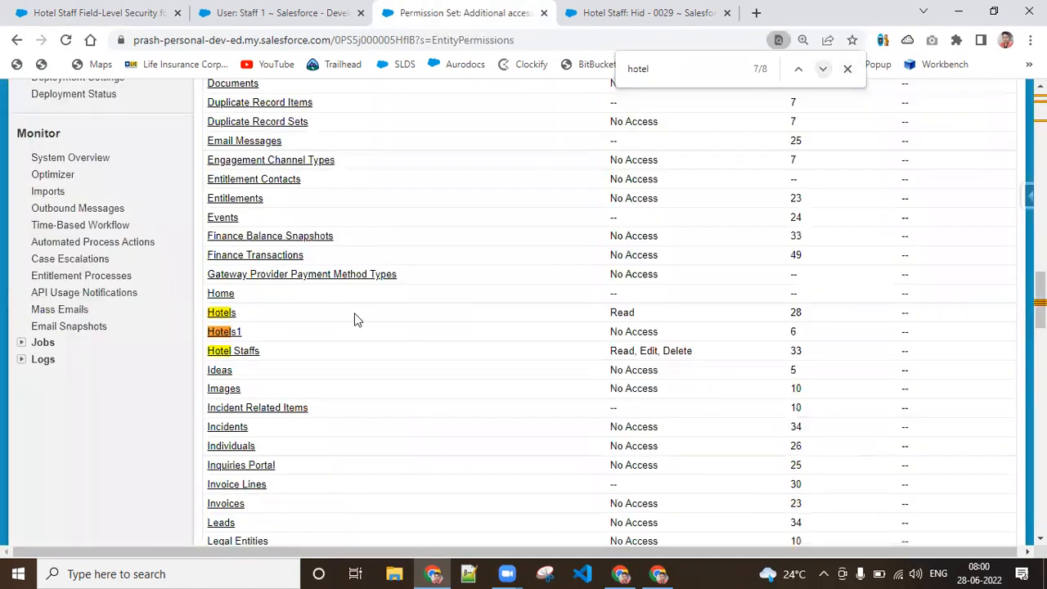
pyautogui.click(215, 357)
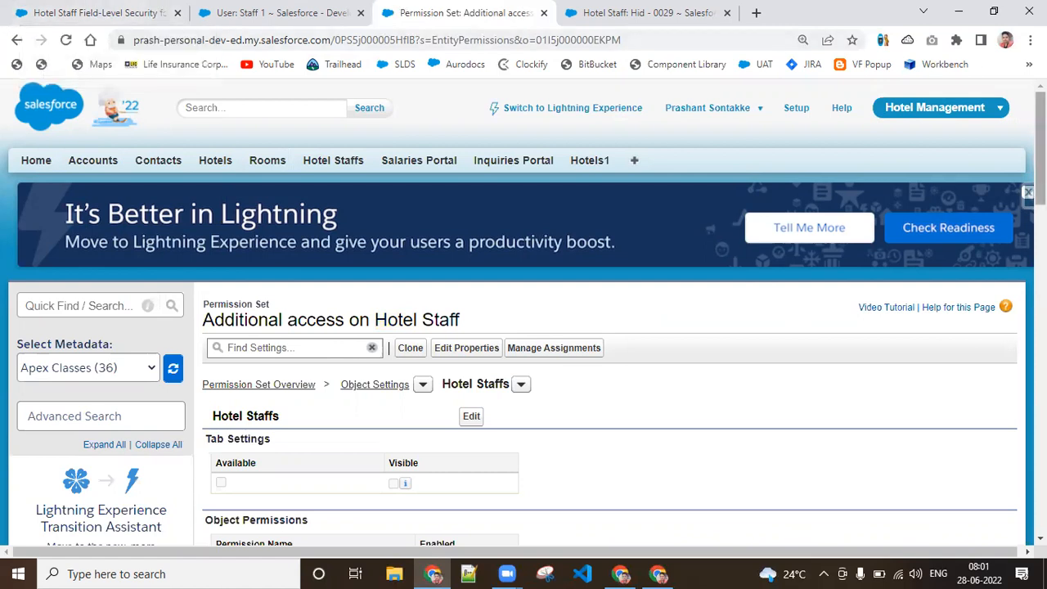
# - Review the tab settings, object permissions and field permissions that the permission set gives on Hotel Staffs
pyautogui.scroll(-8, 1039, 196)
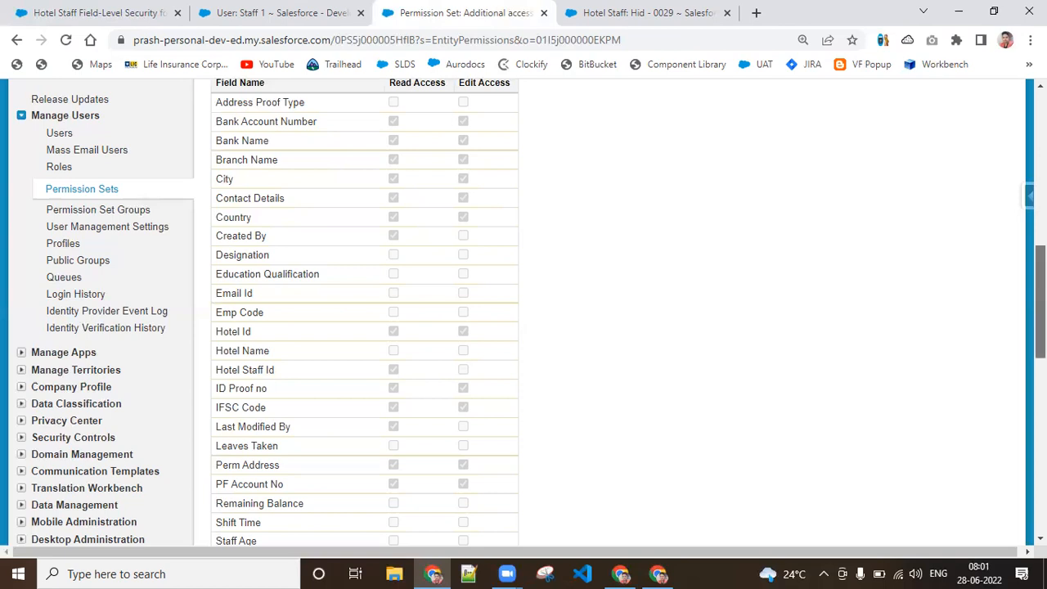
pyautogui.scroll(8, 524, 311)
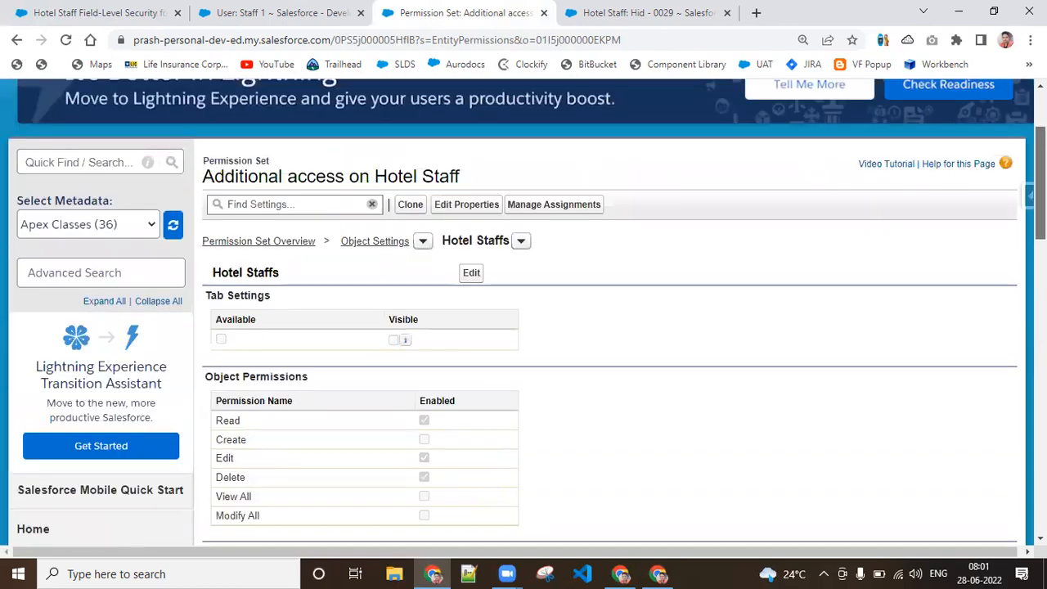
pyautogui.scroll(-1, 524, 311)
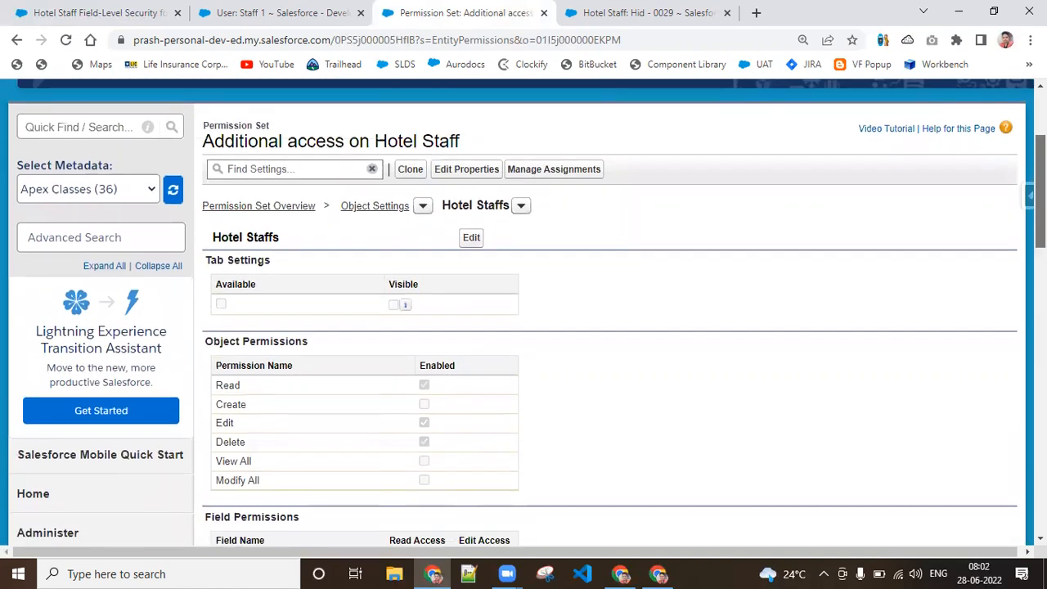
pyautogui.scroll(-1, 523, 311)
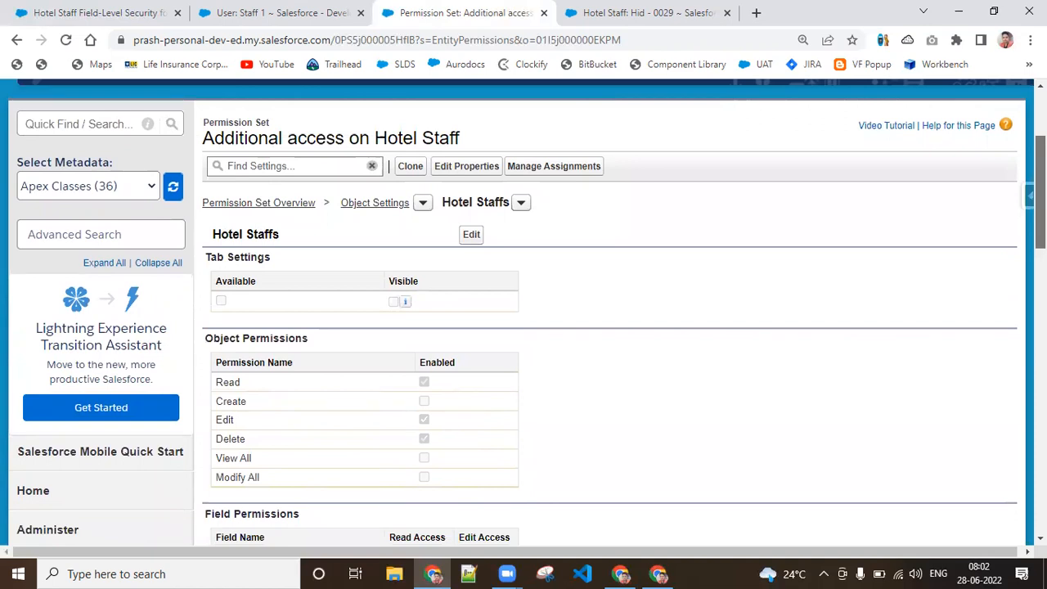
pyautogui.scroll(-3, 430, 416)
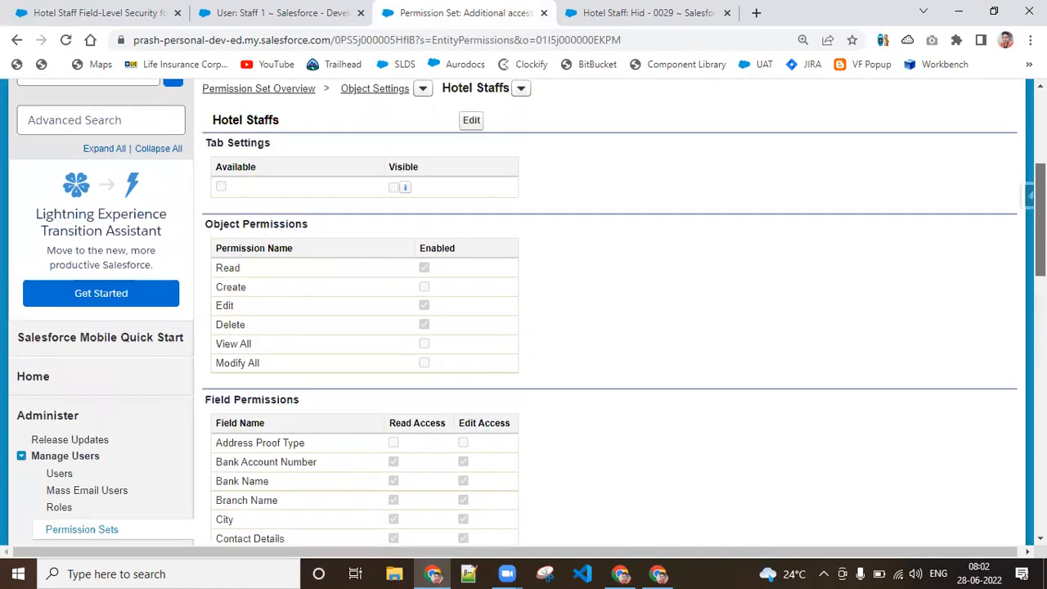
pyautogui.scroll(5, 429, 416)
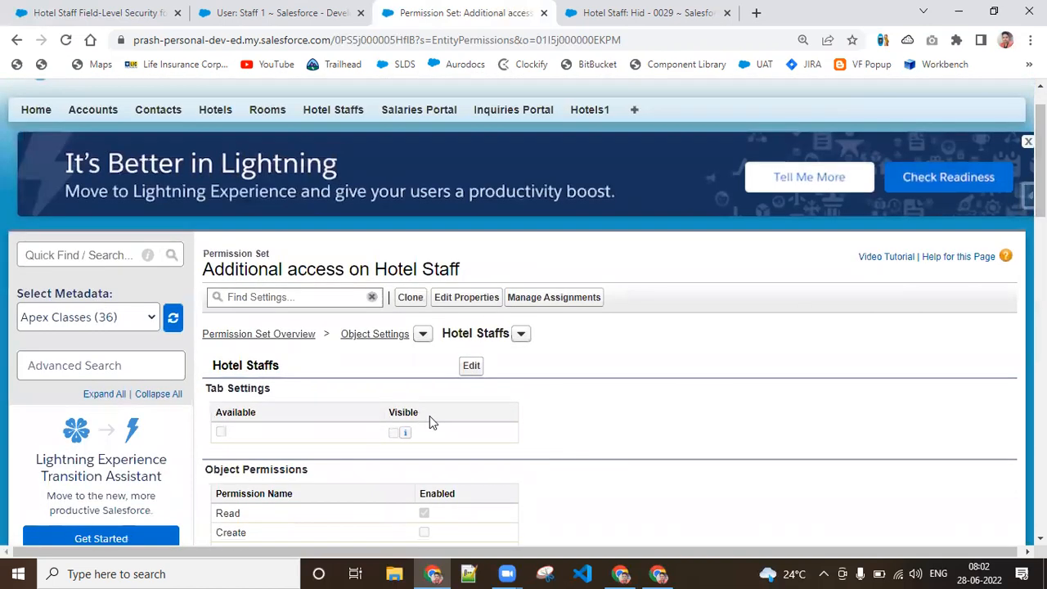
# - Open the permission set's Hotel Staffs settings for editing and go through the field permissions down to Working Type
pyautogui.click(472, 365)
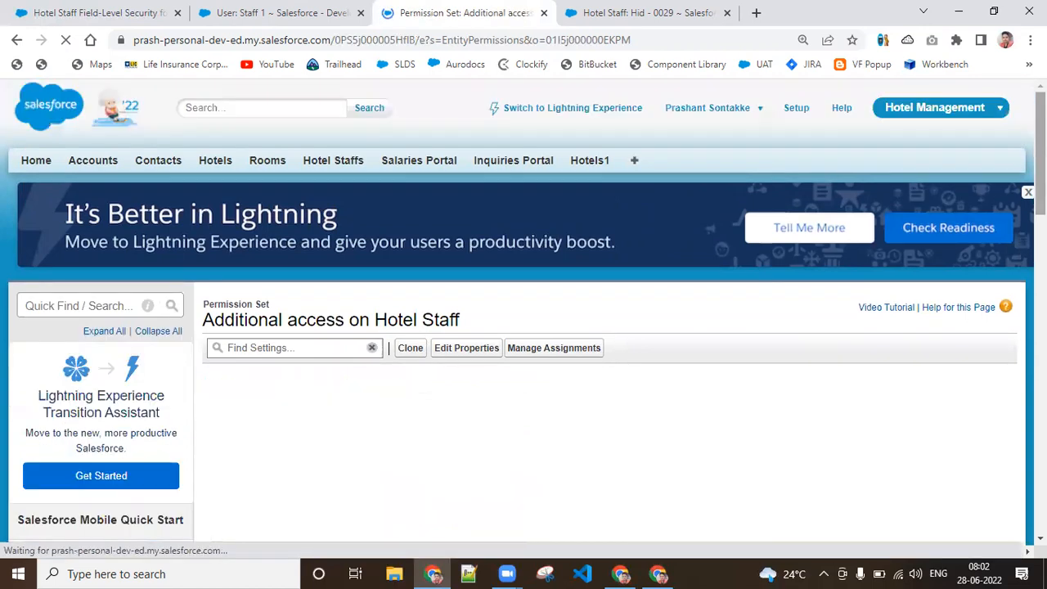
pyautogui.scroll(-2, 523, 328)
pyautogui.scroll(-4, 524, 327)
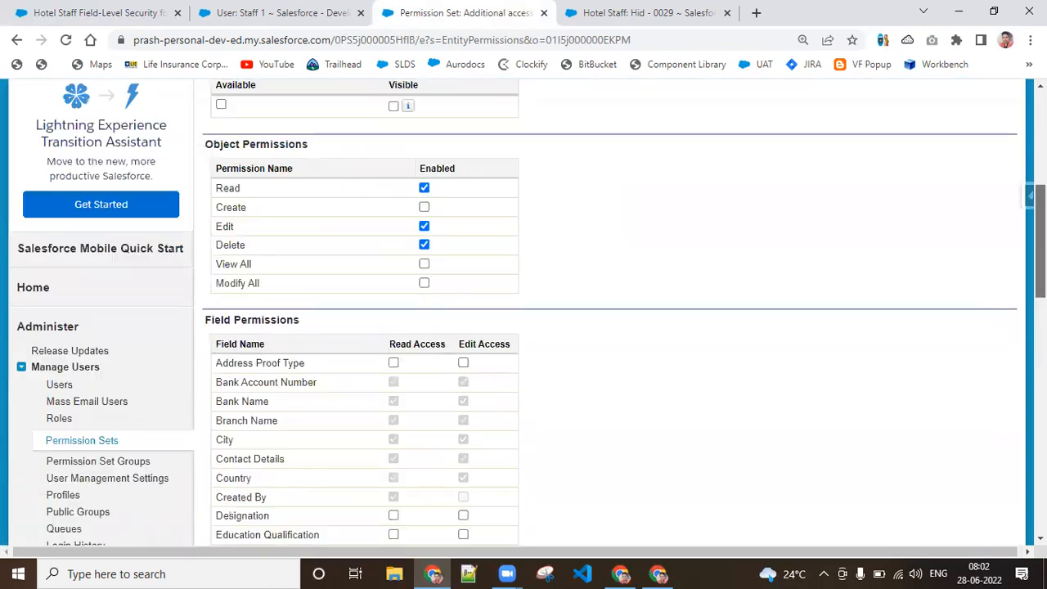
pyautogui.scroll(-5, 523, 328)
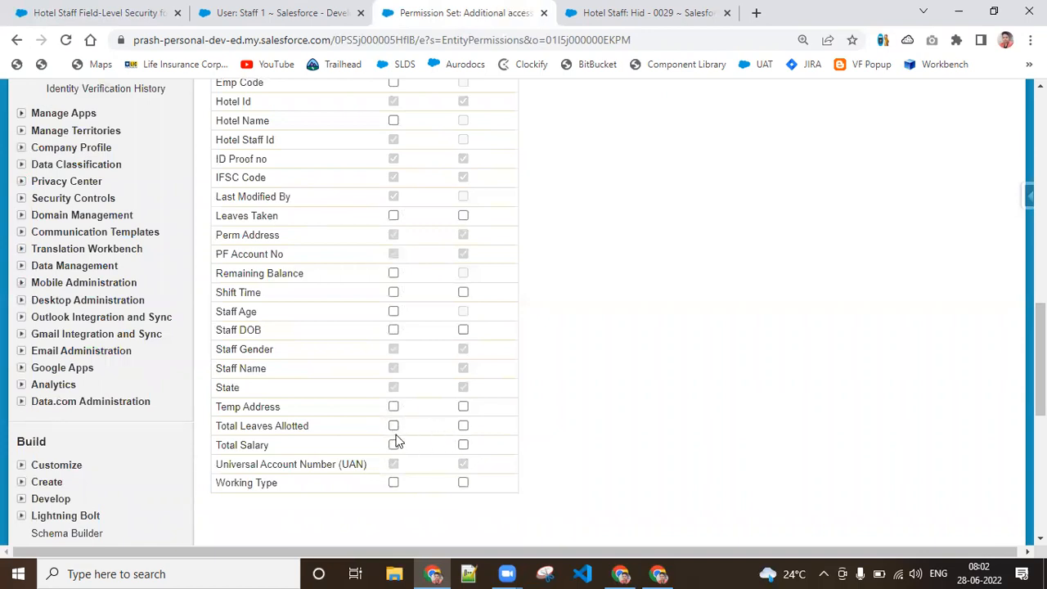
pyautogui.moveTo(1040, 360)
pyautogui.mouseDown()
pyautogui.moveTo(1040, 287)
pyautogui.moveTo(1040, 371)
pyautogui.mouseUp()
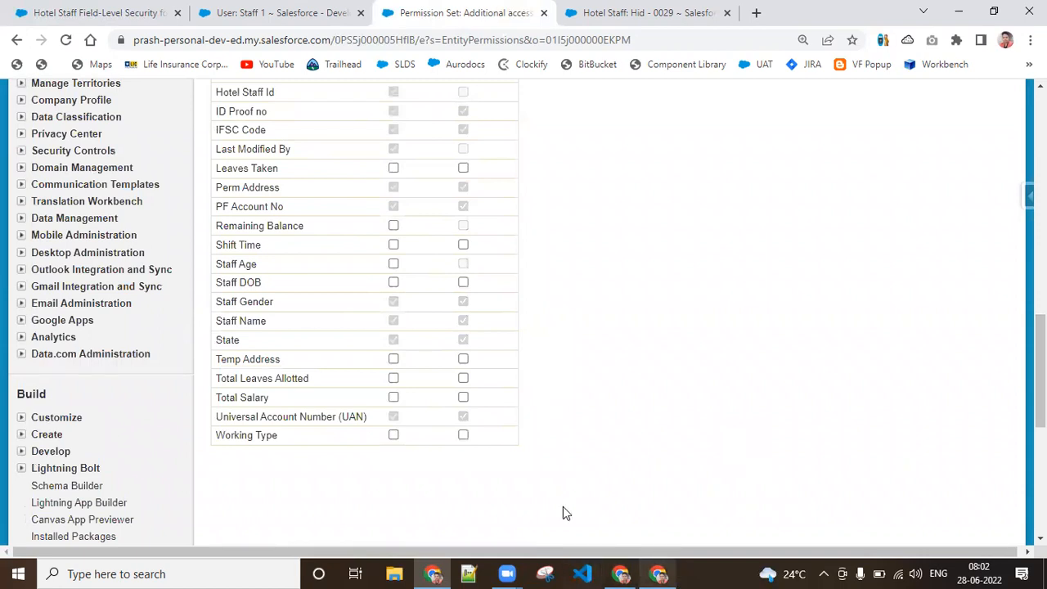
# - Compare the fields on the Hid - 0031 record in the Staff 1 window with the permission set's Hotel Staffs field permissions
pyautogui.click(659, 574)
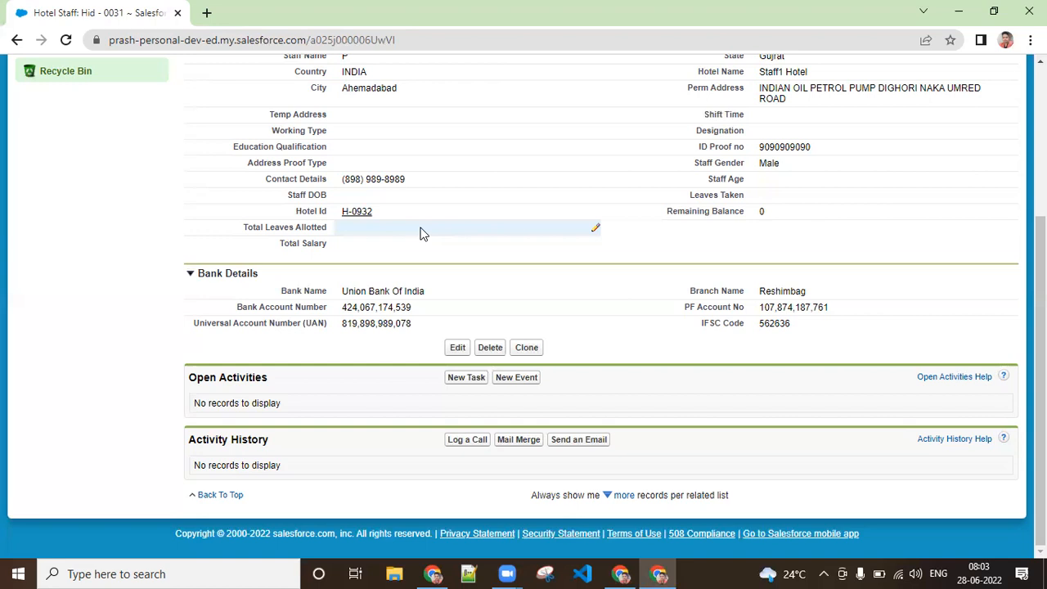
pyautogui.click(433, 574)
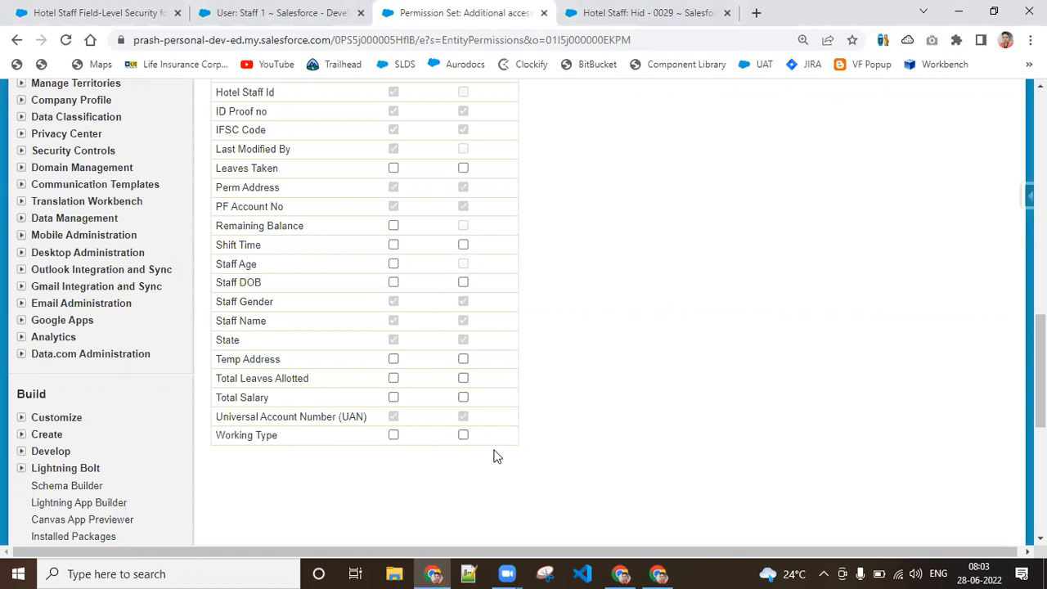
pyautogui.click(659, 573)
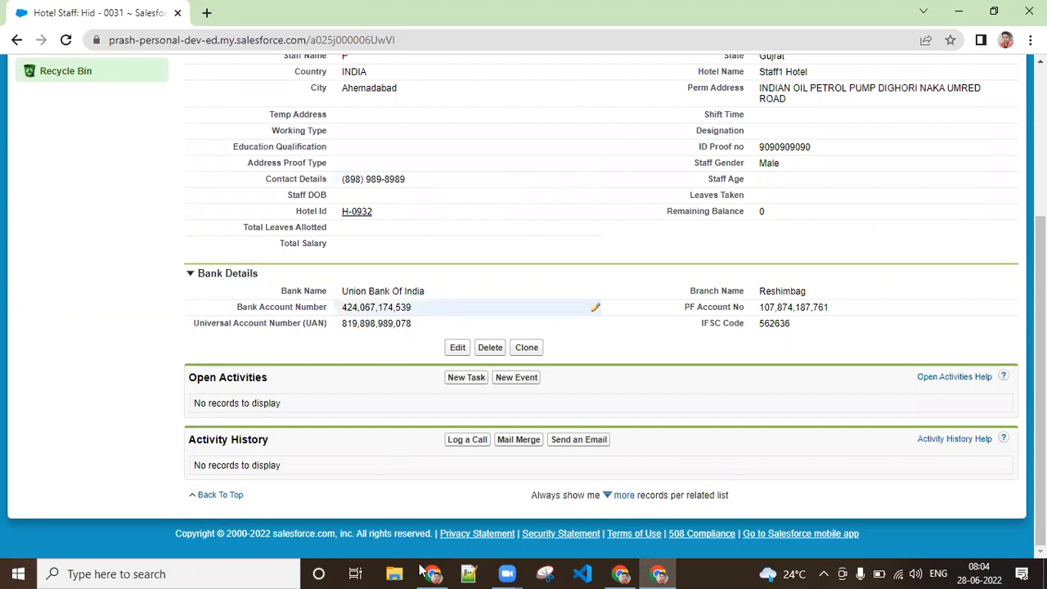
pyautogui.moveTo(446, 572)
pyautogui.click(450, 483)
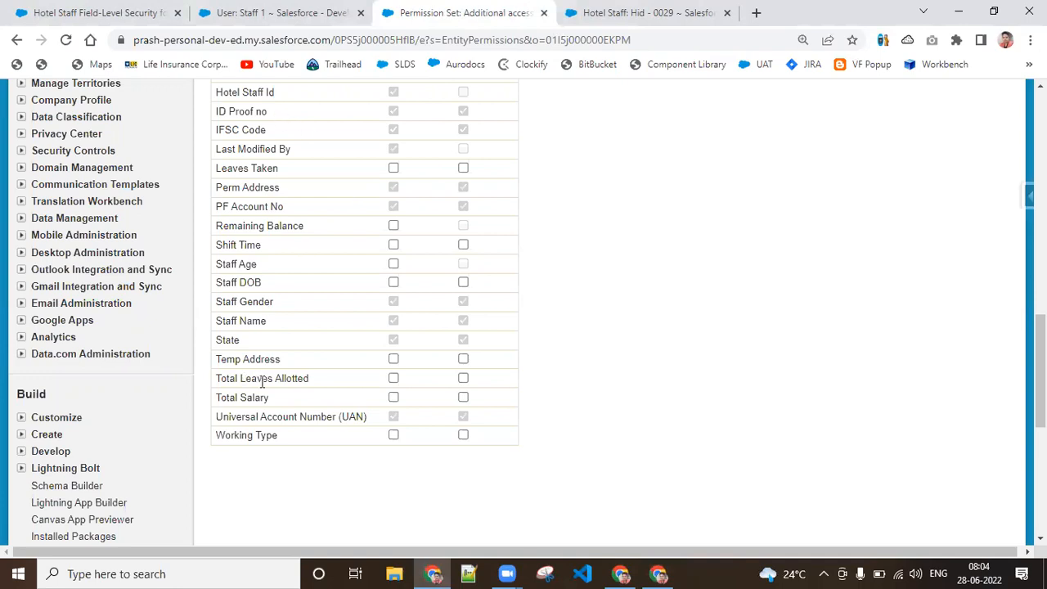
# - Remove Managers Profile's edit access to the Hotel Staff field Total Leaves Allotted, keeping read access, and save
pyautogui.click(81, 11)
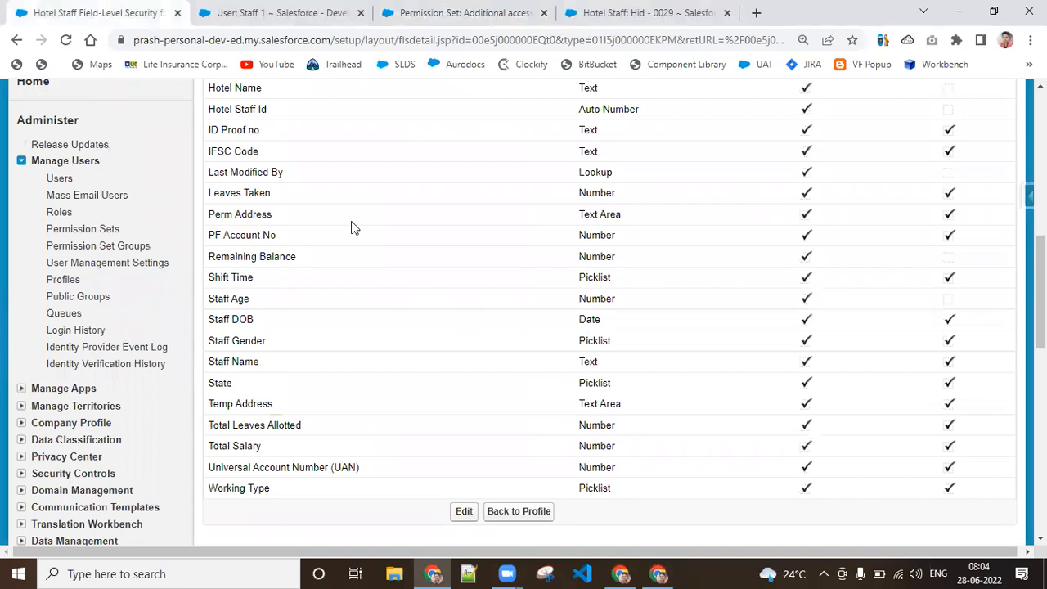
pyautogui.moveTo(1040, 293); pyautogui.dragTo(1041, 183)
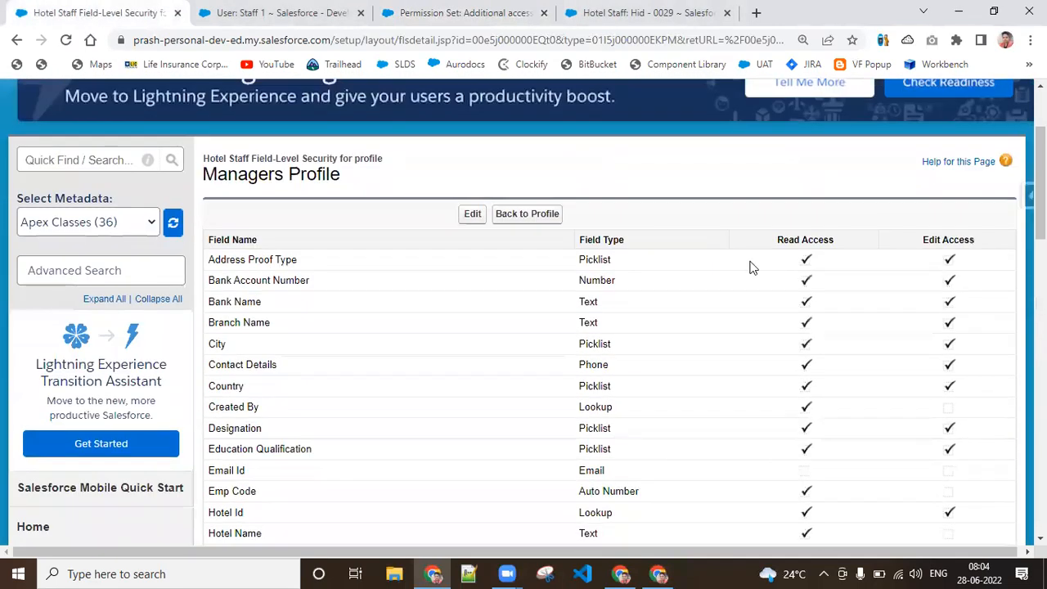
pyautogui.click(472, 215)
pyautogui.moveTo(1041, 155); pyautogui.dragTo(1041, 346)
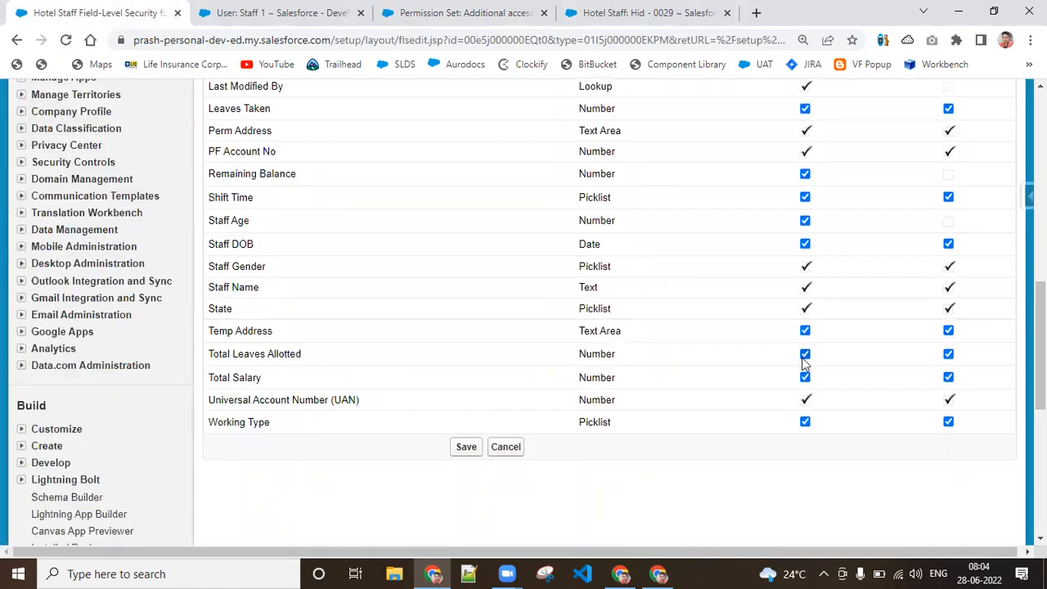
pyautogui.click(948, 355)
pyautogui.moveTo(1040, 352); pyautogui.dragTo(1041, 384)
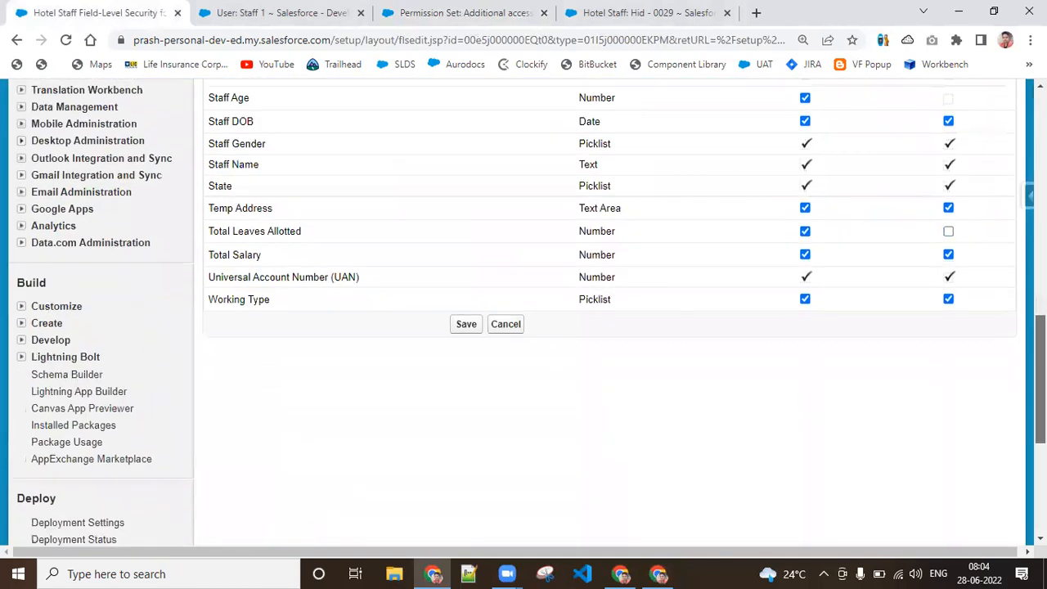
pyautogui.click(466, 327)
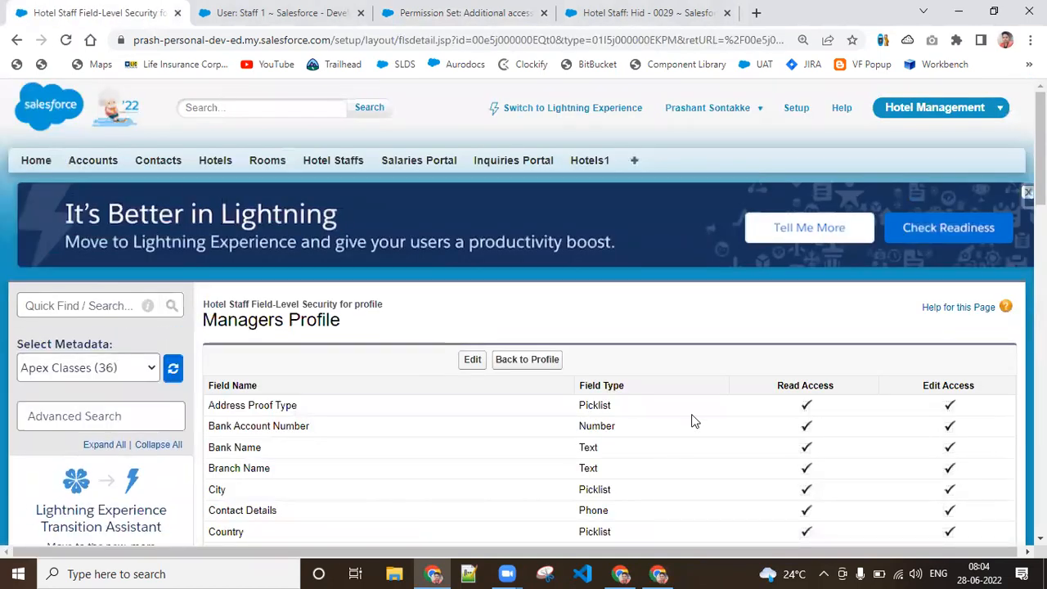
# - Reload the Hid - 0031 record in the Staff 1 window to check the Total Leaves Allotted field
pyautogui.click(660, 573)
pyautogui.click(71, 43)
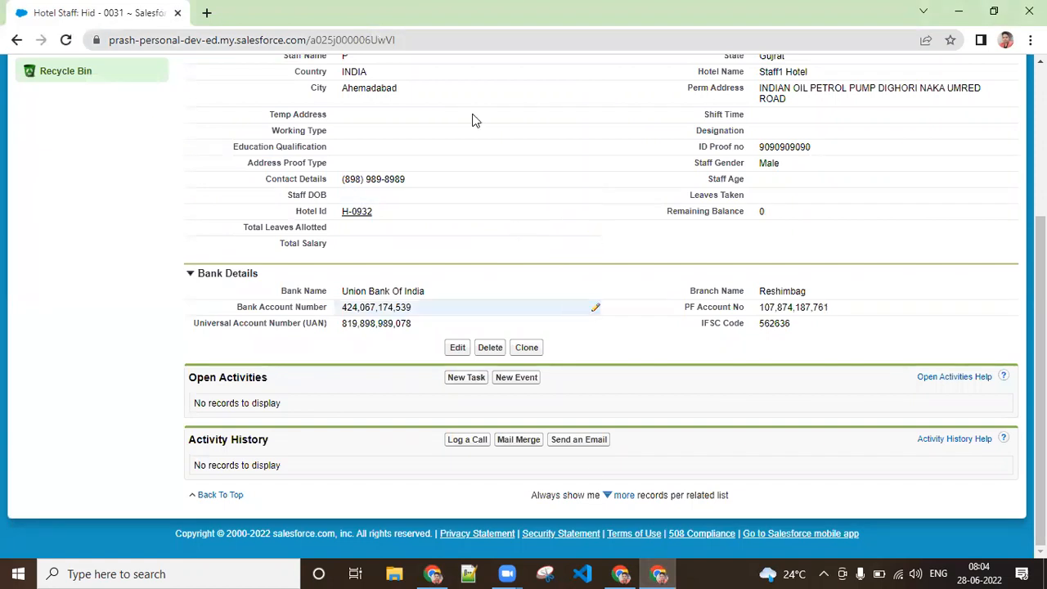
# - Grant read and edit access to Total Leaves Allotted for Hotel Staffs in the permission set Additional access on Hotel Staff, and save
pyautogui.click(433, 574)
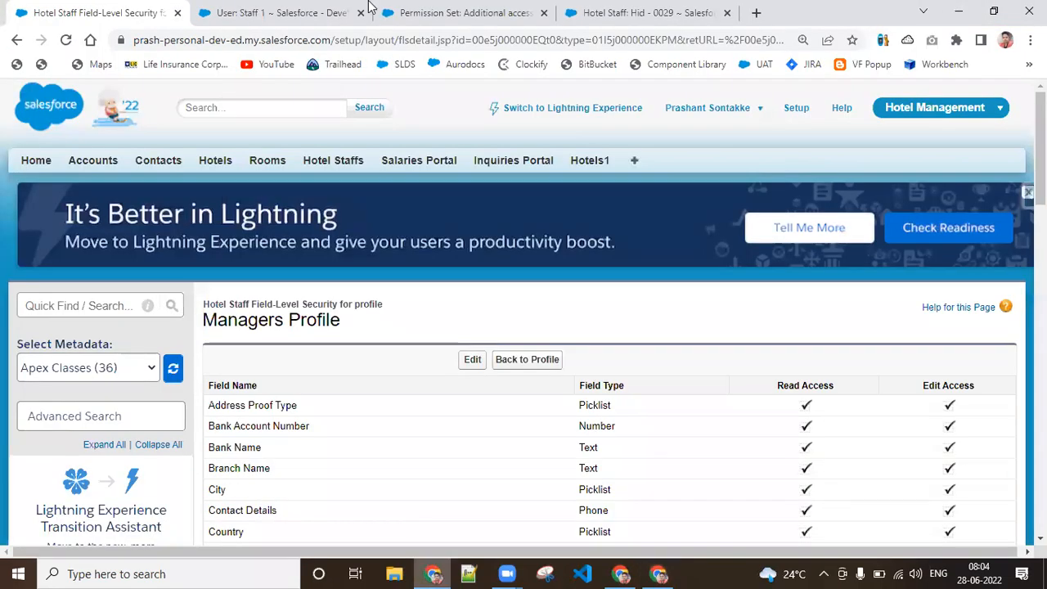
pyautogui.click(491, 13)
pyautogui.moveTo(1041, 350); pyautogui.dragTo(1041, 161)
pyautogui.scroll(-9, 477, 403)
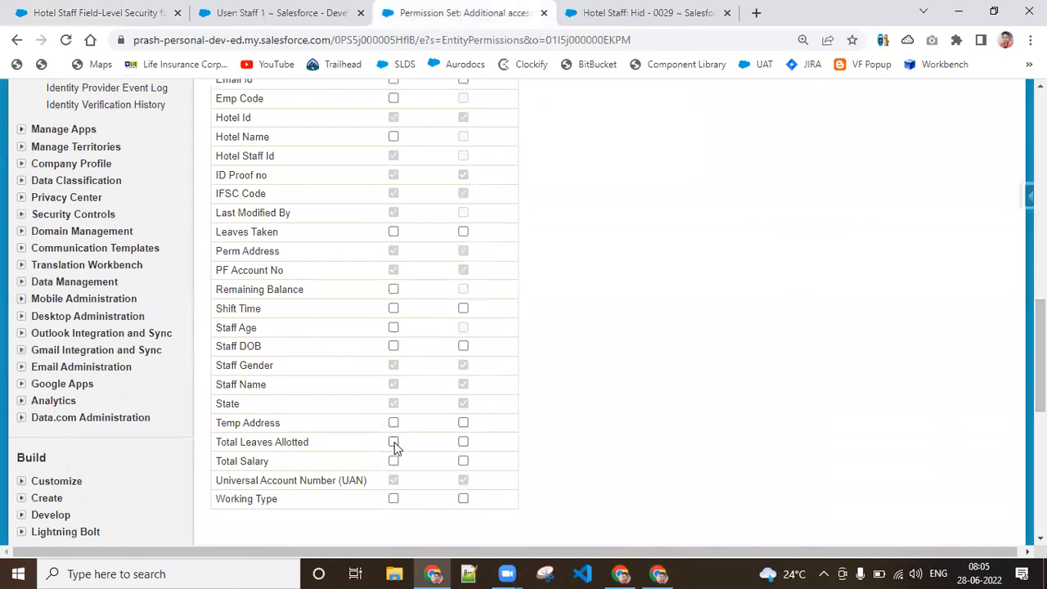
pyautogui.click(463, 443)
pyautogui.moveTo(1041, 356); pyautogui.dragTo(1041, 159)
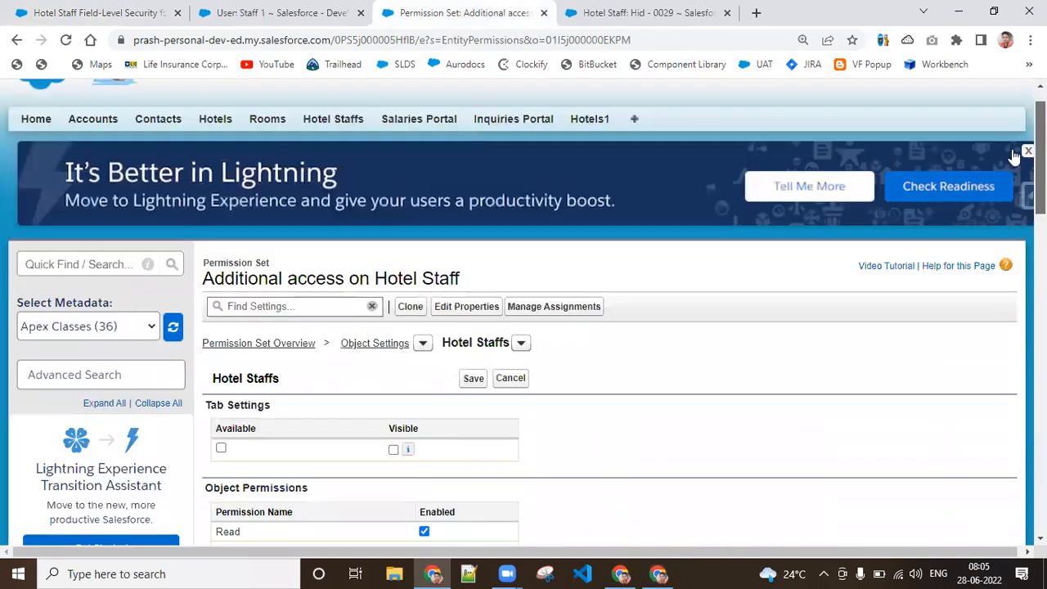
pyautogui.click(472, 381)
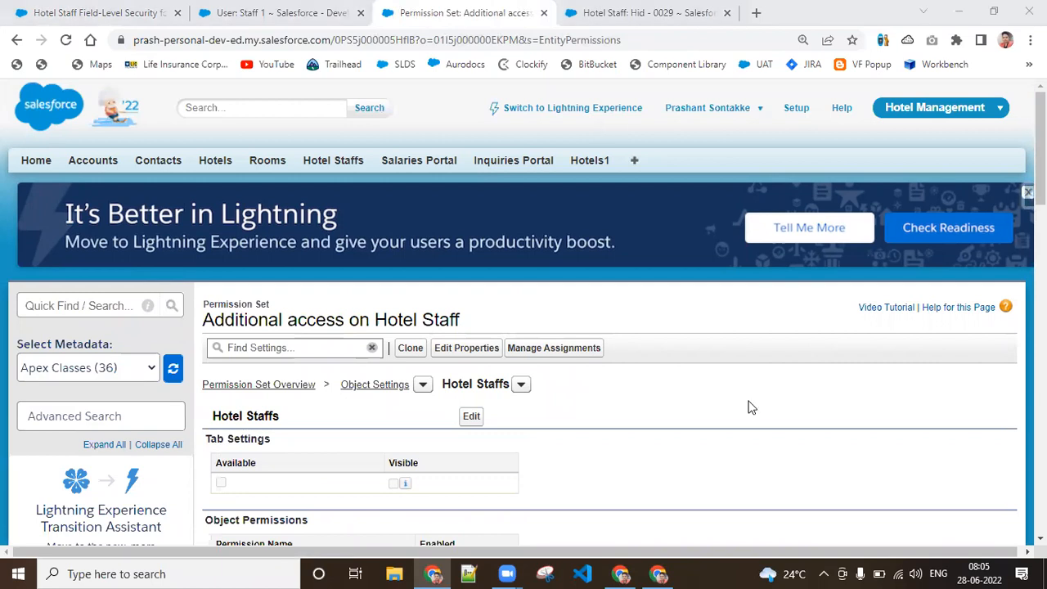
# - Reload Hid - 0031 in the Staff 1 window and check whether Total Leaves Allotted can be edited
pyautogui.click(660, 573)
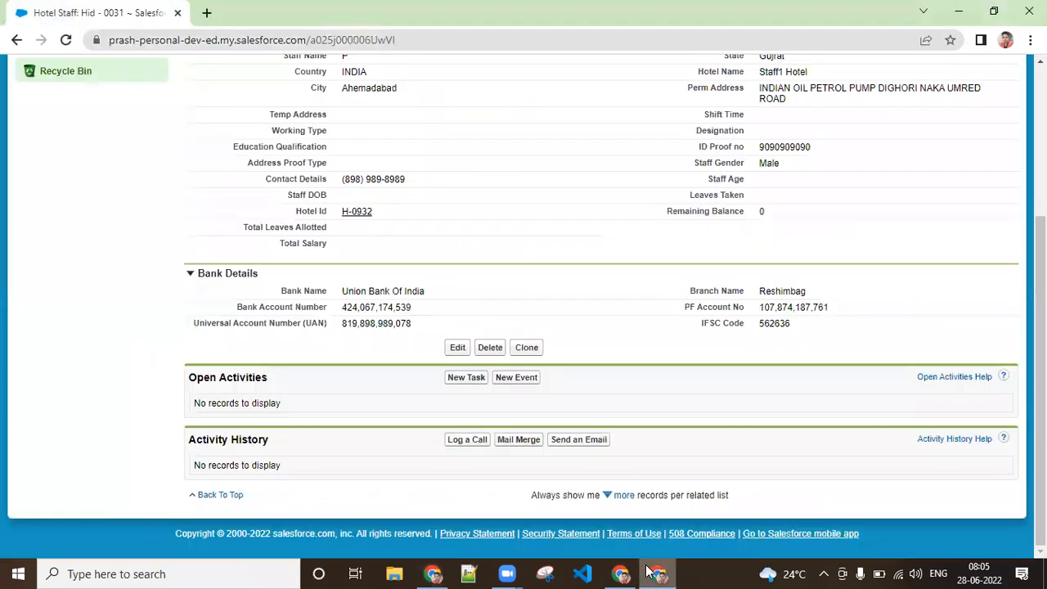
pyautogui.moveTo(1042, 483); pyautogui.dragTo(1043, 466)
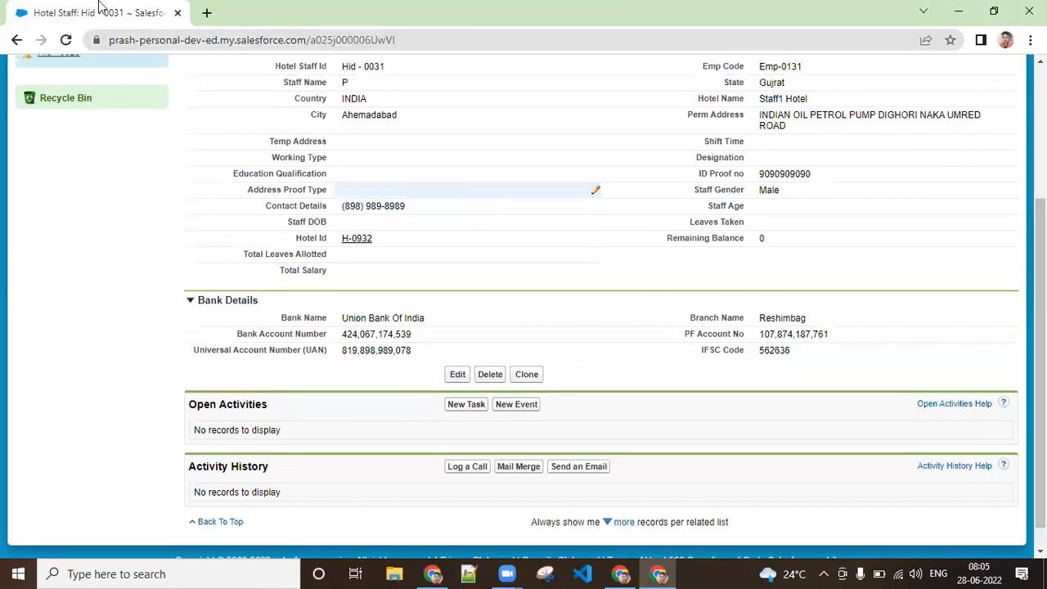
pyautogui.click(66, 40)
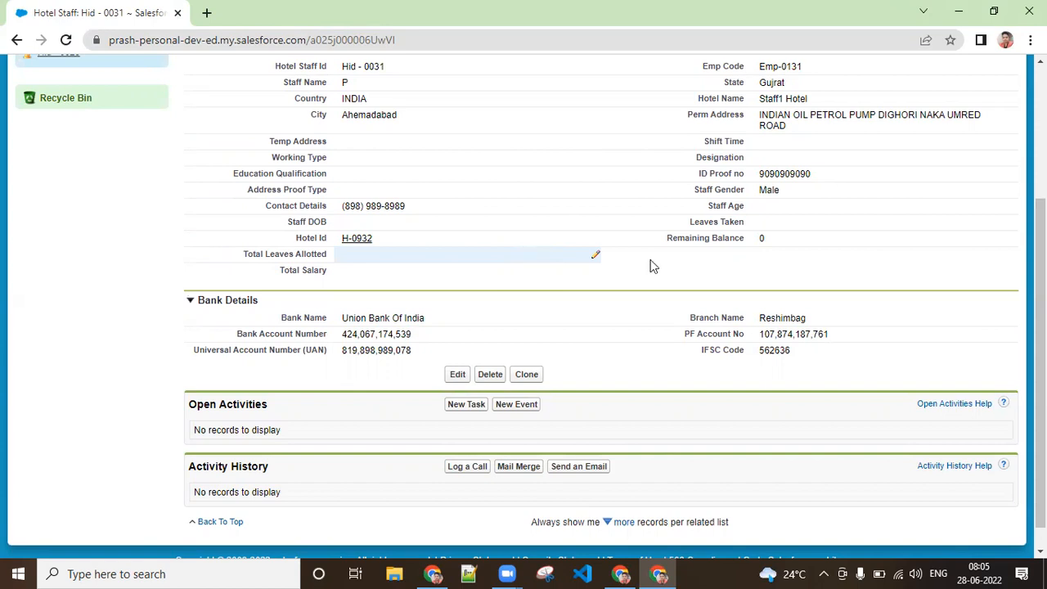
# - Deactivate the user Staff 1 in the administrator window and save the user record
pyautogui.click(434, 574)
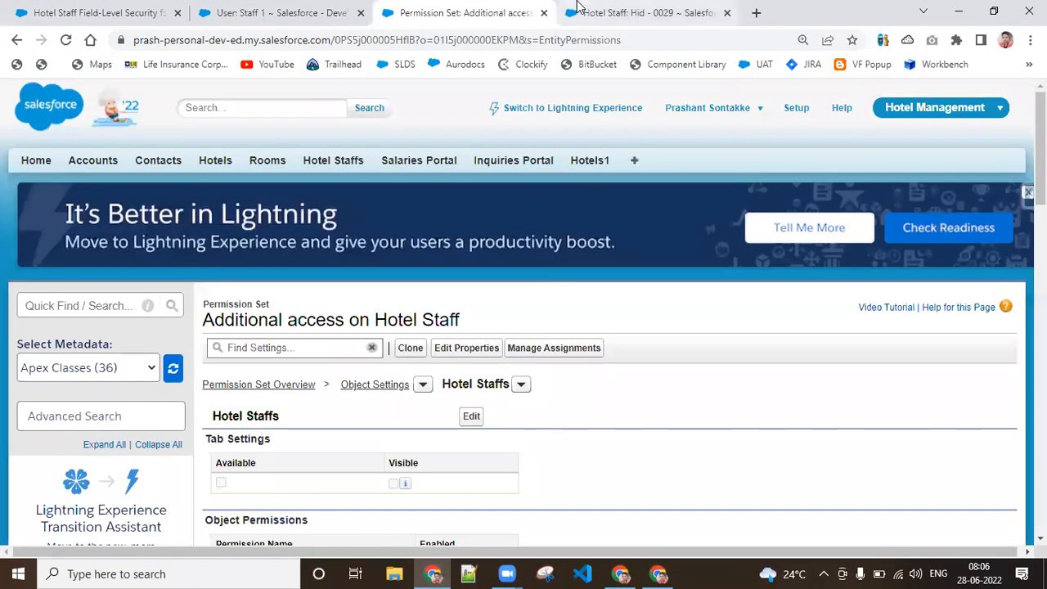
pyautogui.click(274, 12)
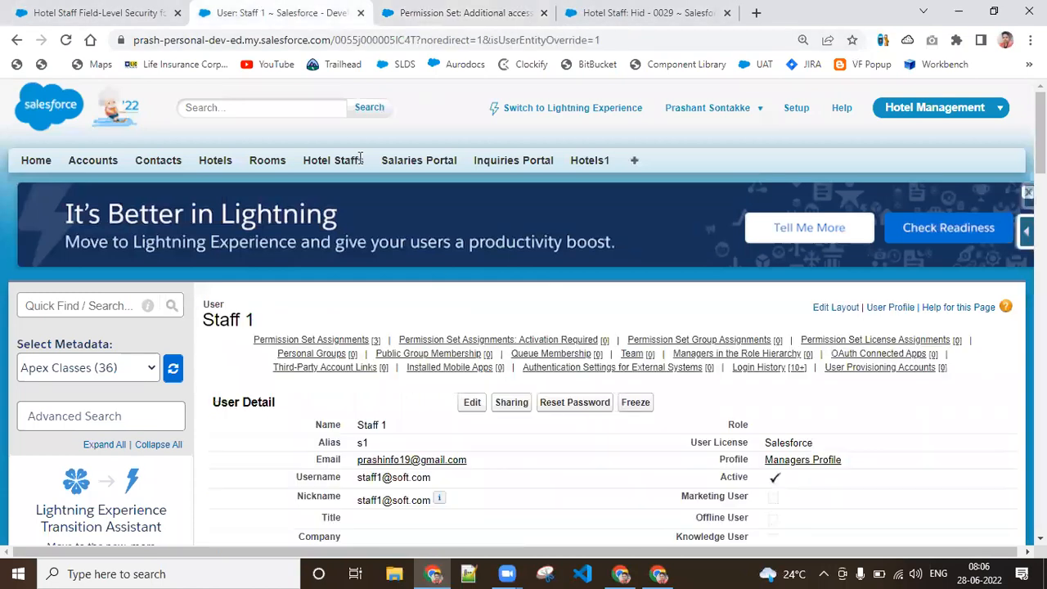
pyautogui.click(475, 404)
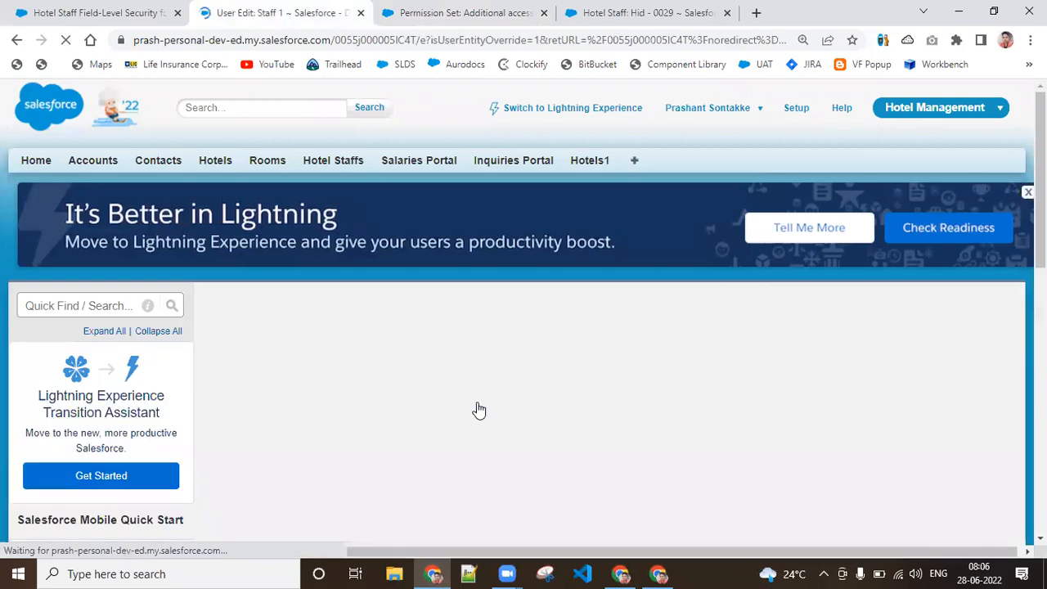
pyautogui.click(699, 479)
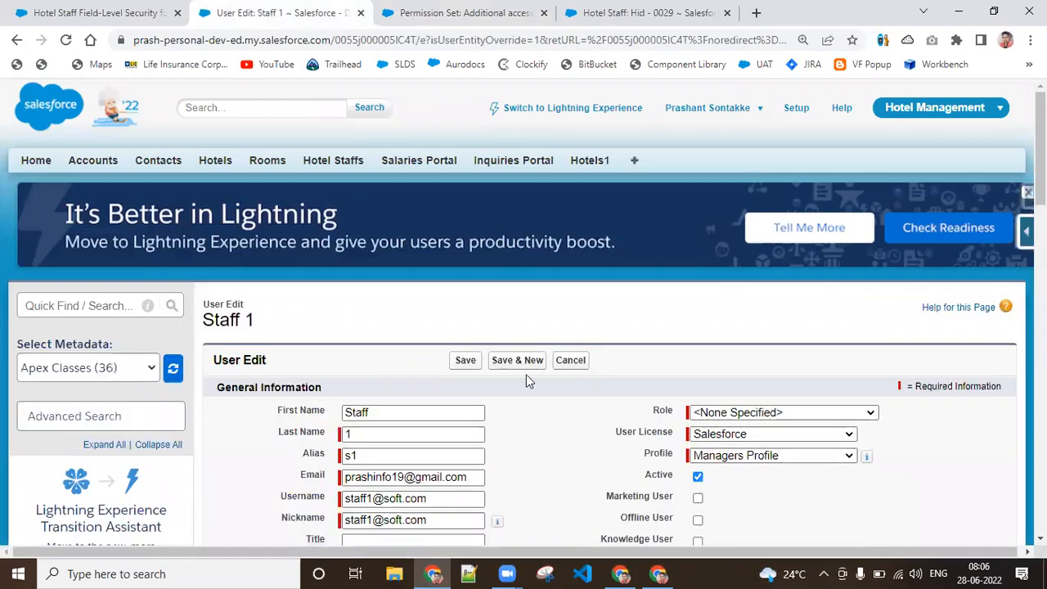
pyautogui.click(657, 191)
pyautogui.click(464, 364)
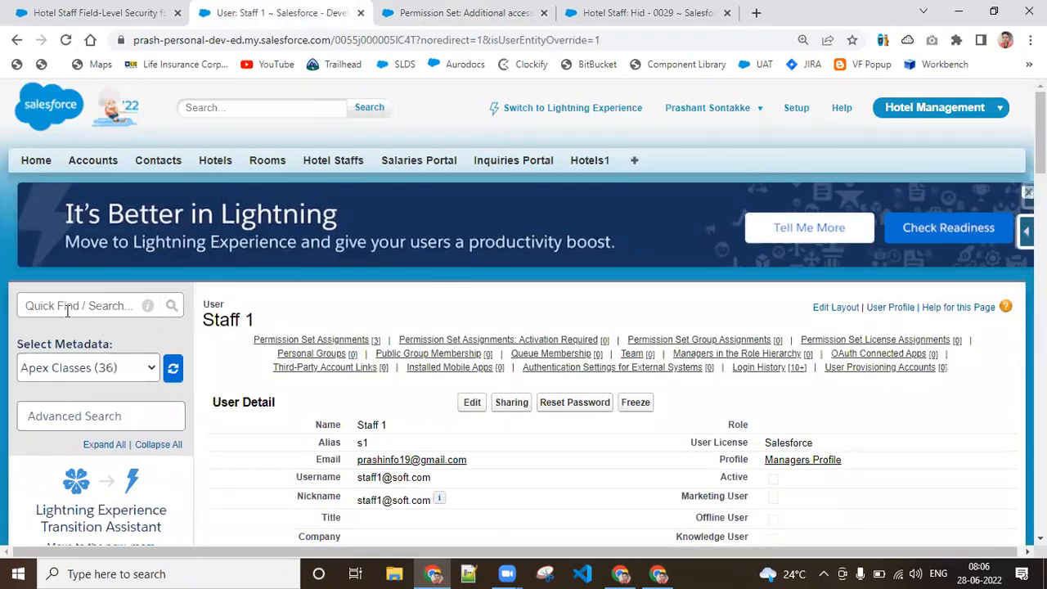
# - Search setup for users and open the user with alias ab from the All Users list
pyautogui.click(67, 308)
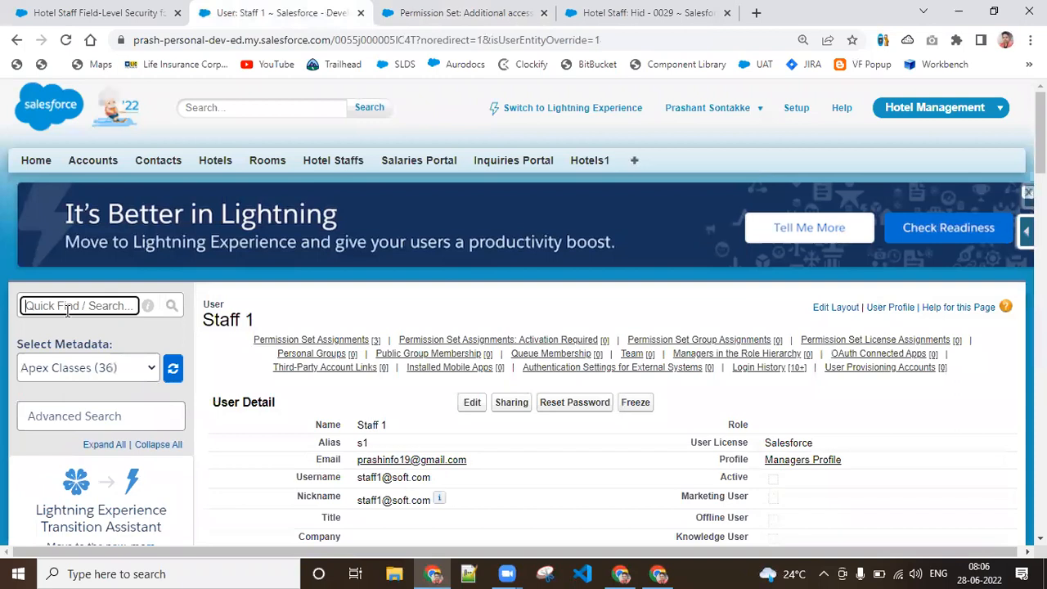
pyautogui.write('users')
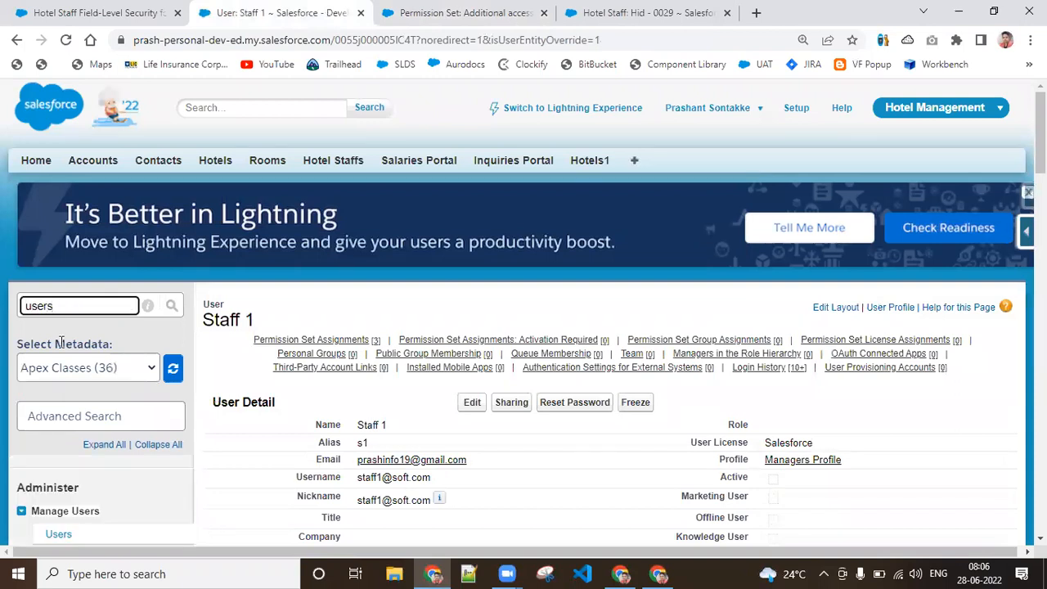
pyautogui.click(56, 536)
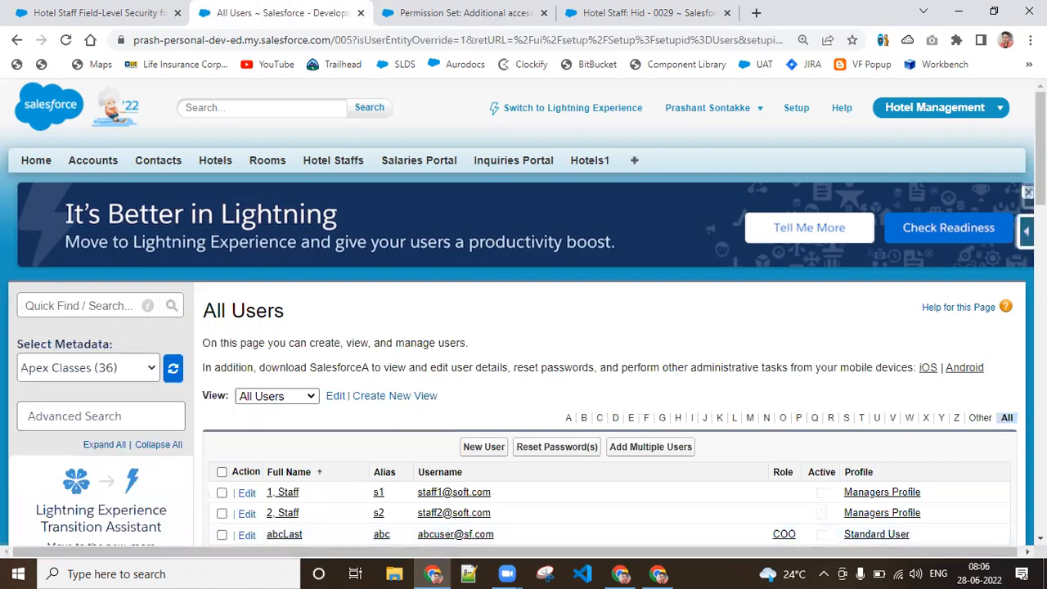
pyautogui.scroll(-1, 636, 531)
pyautogui.scroll(-3, 637, 531)
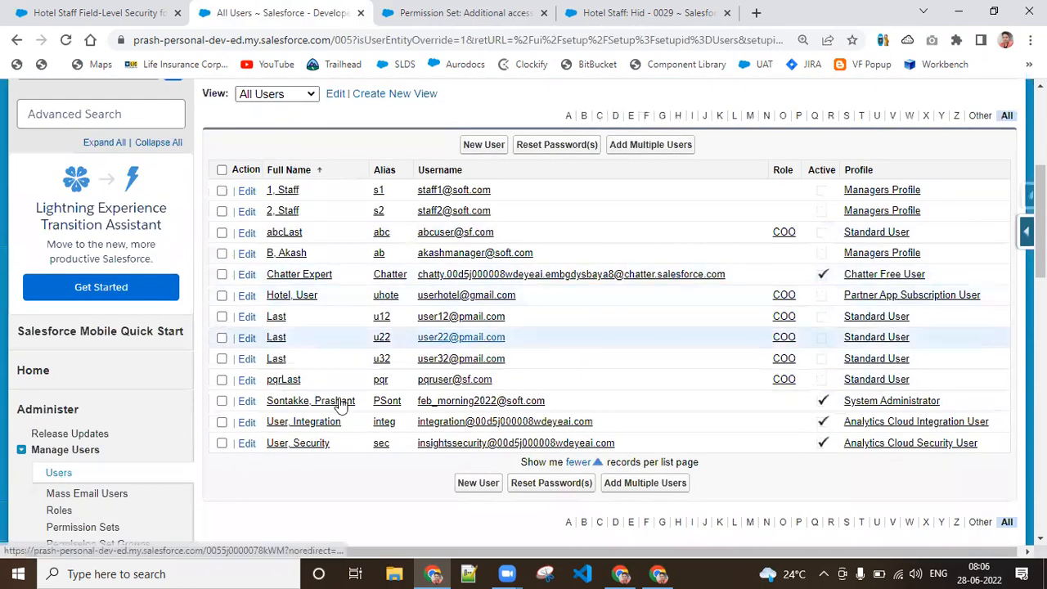
pyautogui.click(299, 255)
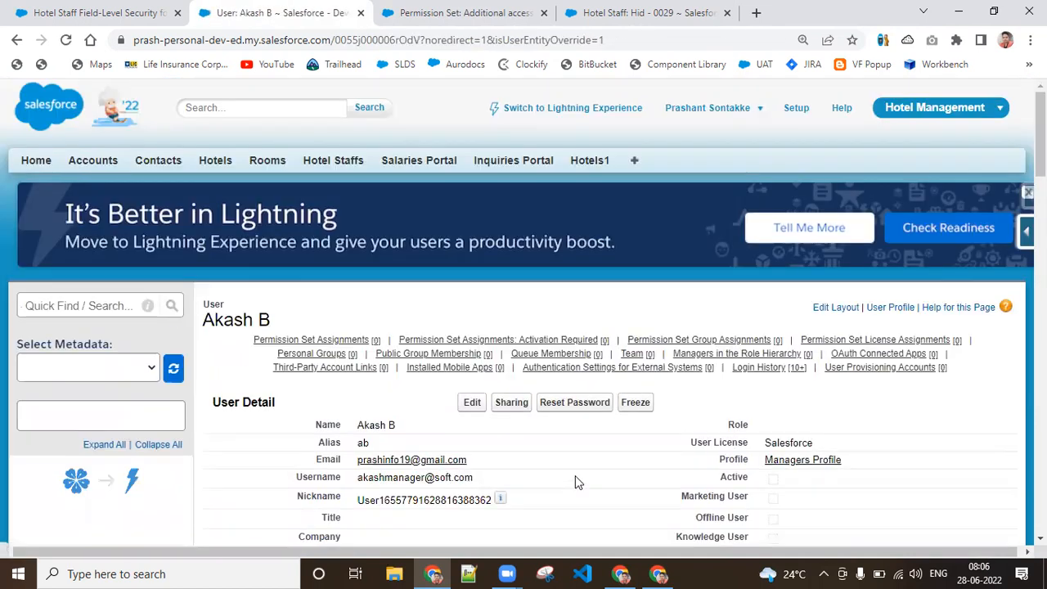
# - Activate the user with alias ab and save the user record
pyautogui.click(472, 402)
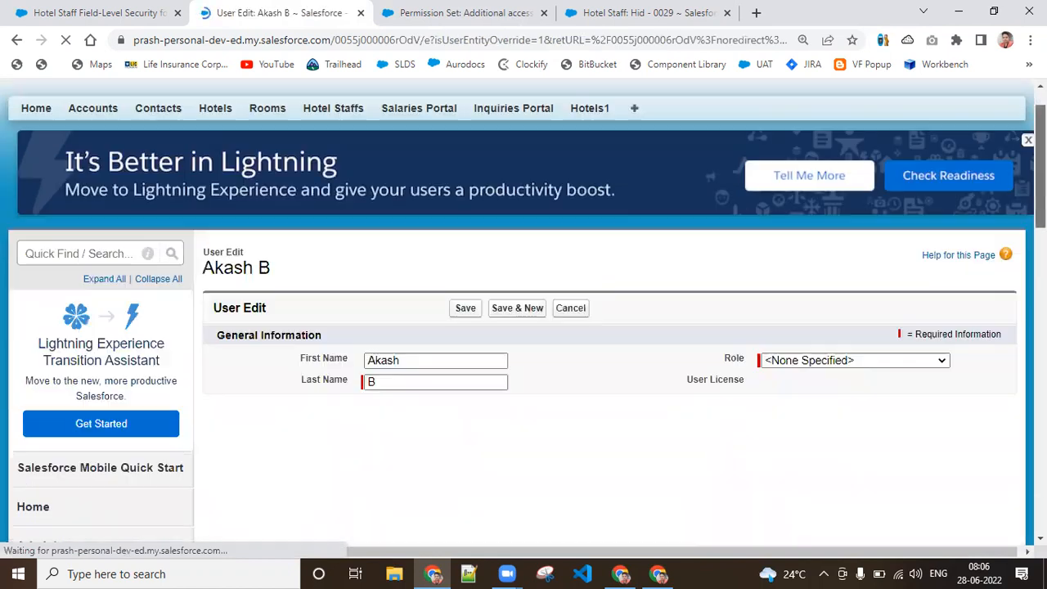
pyautogui.scroll(-3, 745, 240)
pyautogui.click(698, 268)
pyautogui.click(478, 154)
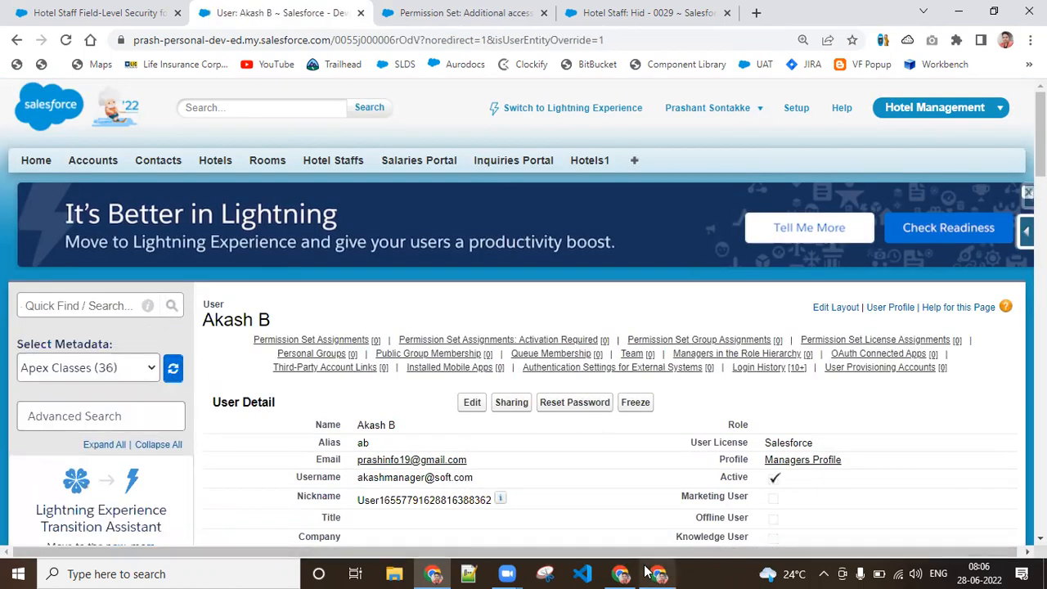
# - Review the permission set's user assignments and recheck Total Leaves Allotted on Hid - 0031 in the Staff 1 window
pyautogui.moveTo(660, 572)
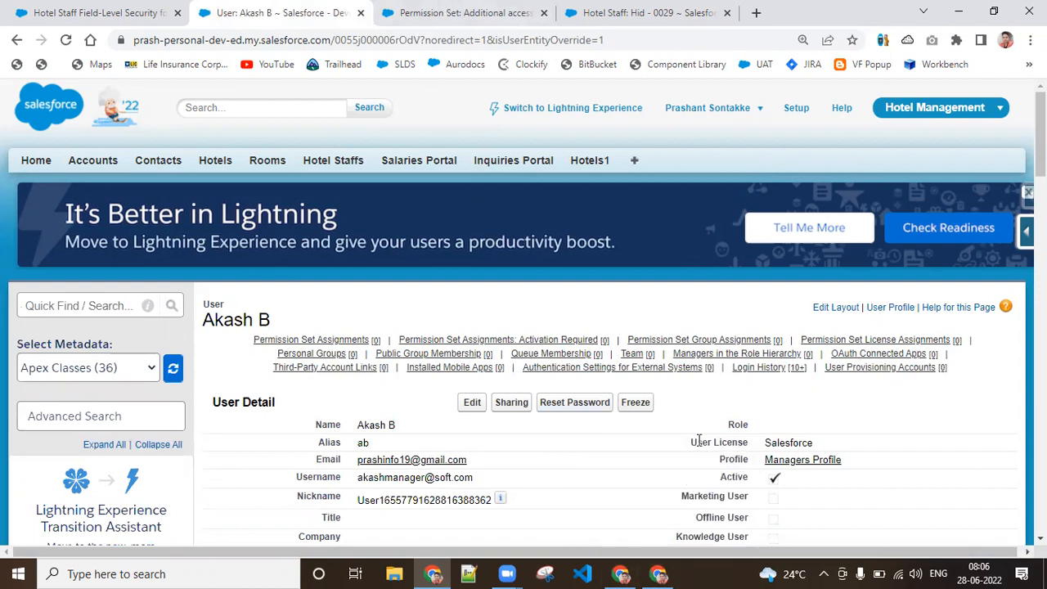
pyautogui.click(486, 10)
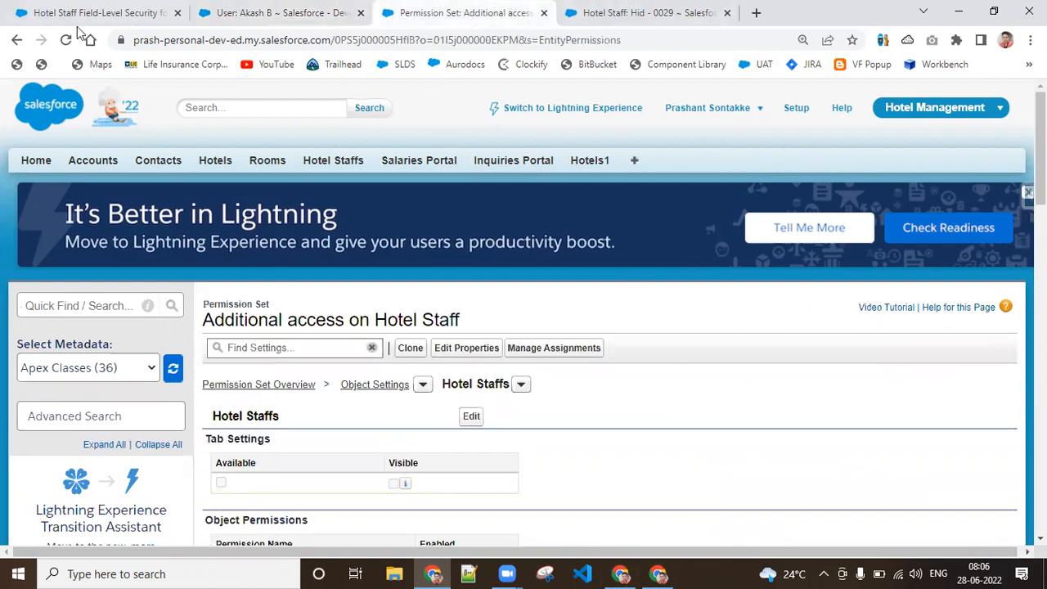
pyautogui.click(65, 40)
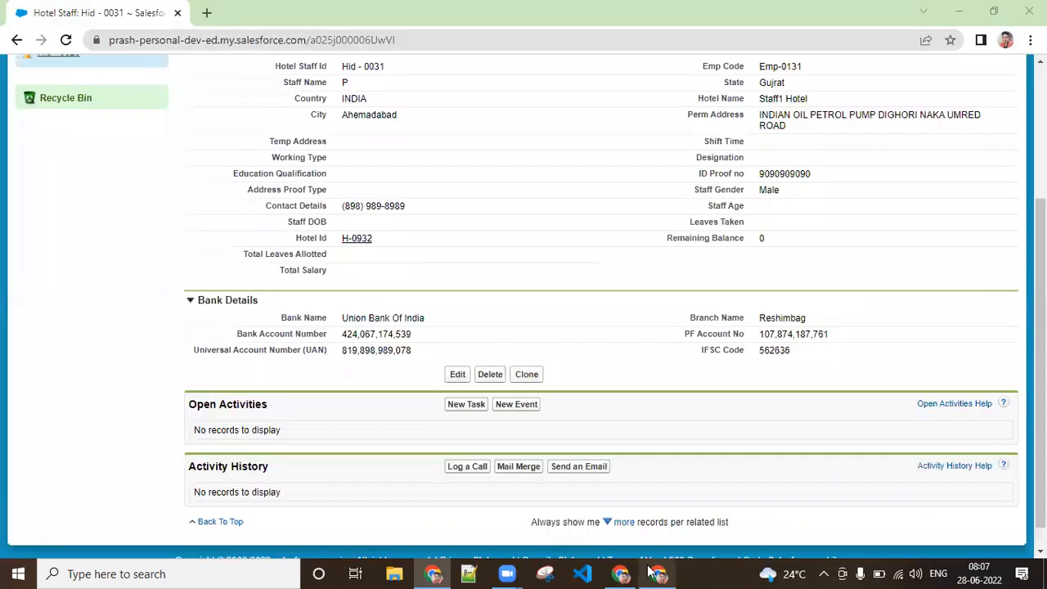
pyautogui.click(642, 512)
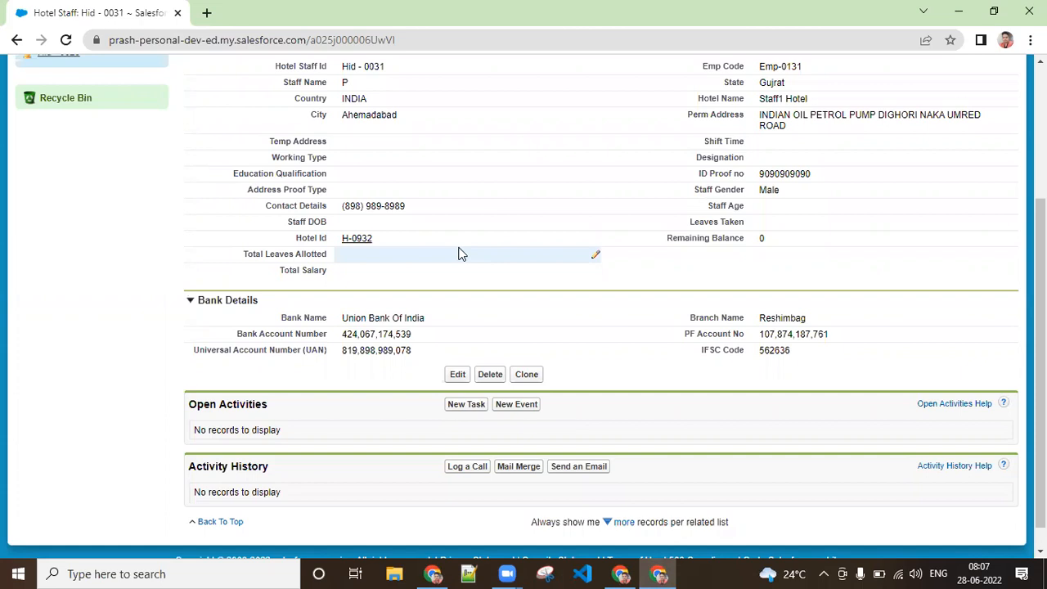
# - Log in as the reactivated manager user in the other browser window with the saved credentials to view Hid - 0029
pyautogui.click(630, 571)
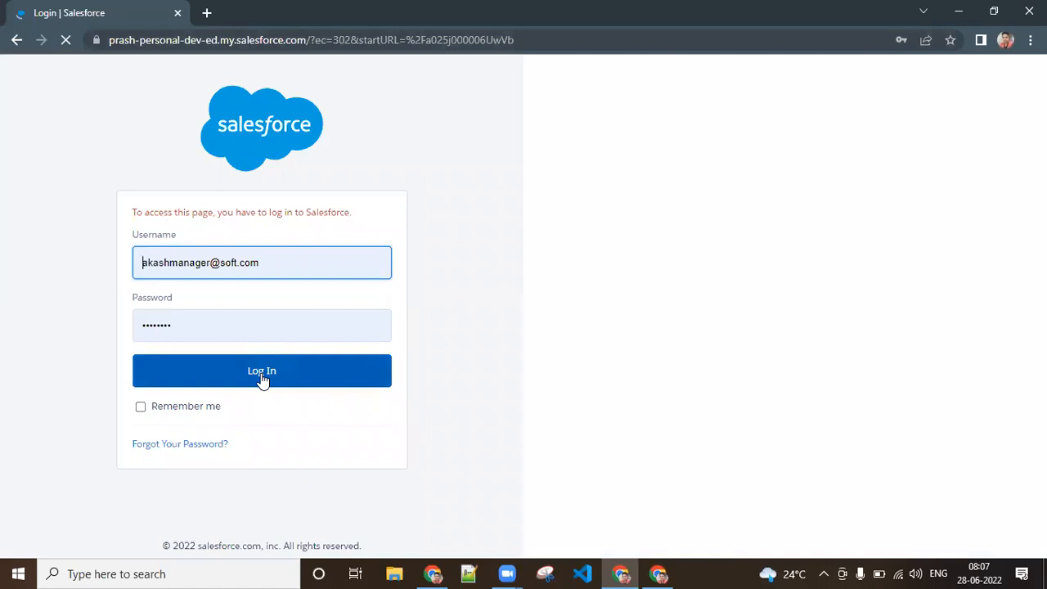
pyautogui.click(262, 374)
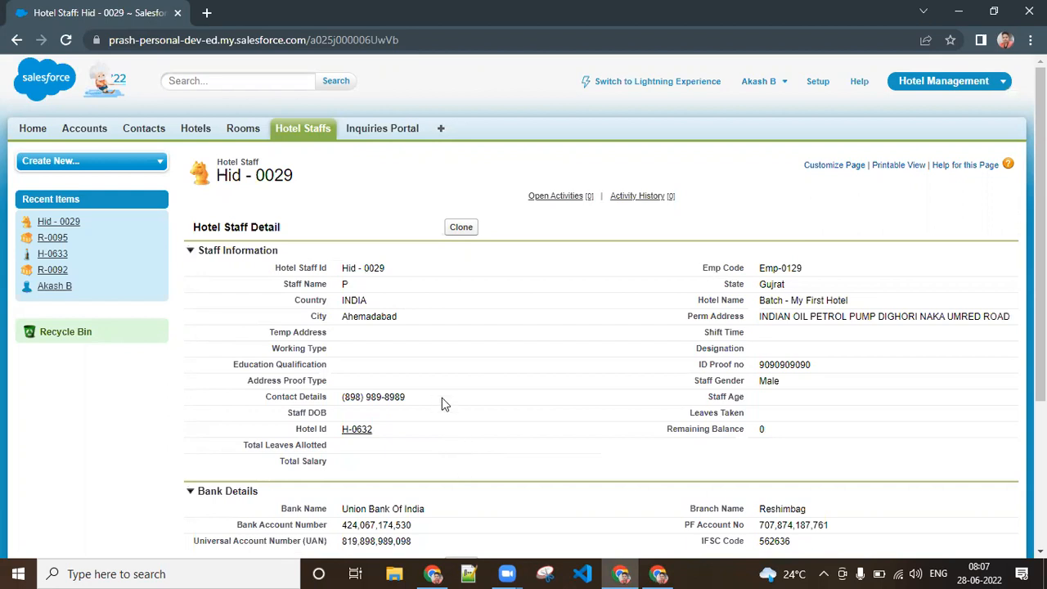
# - Reload the permission set's assigned users in the administrator window and open Managers Profile in a separate tab
pyautogui.click(434, 574)
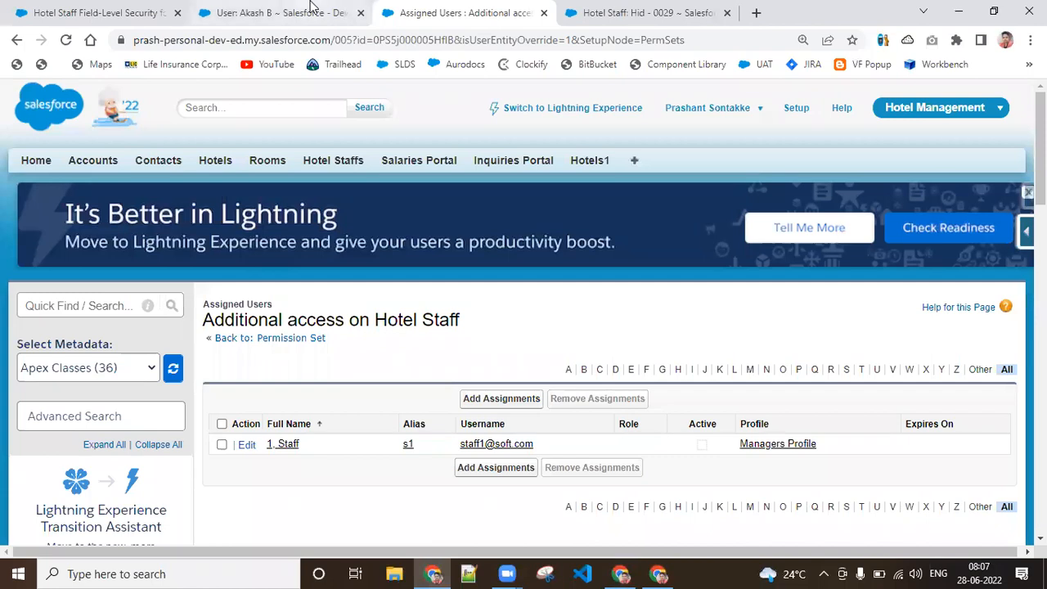
pyautogui.click(66, 38)
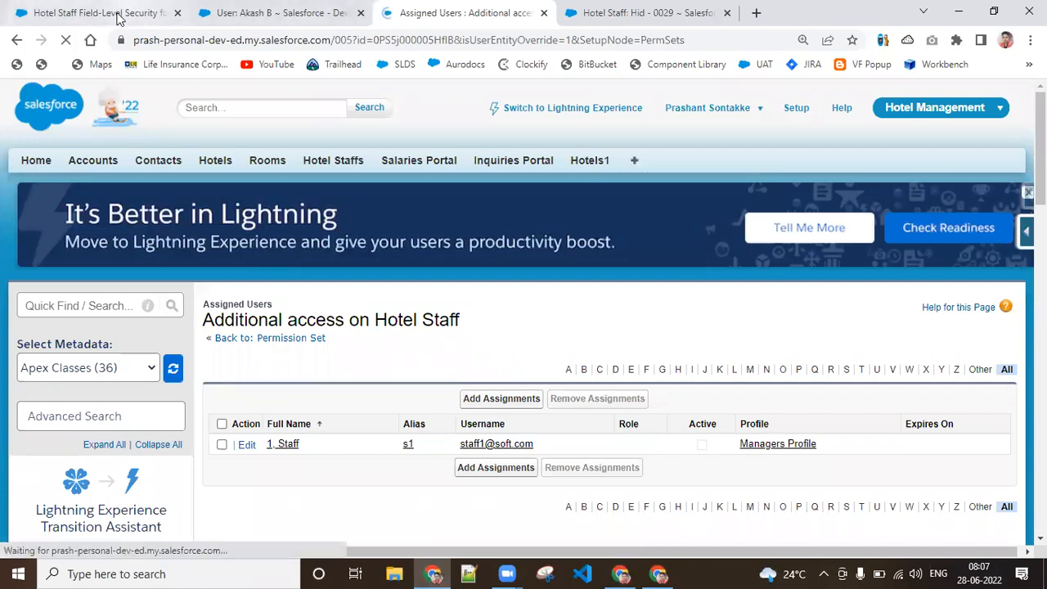
pyautogui.rightClick(762, 448)
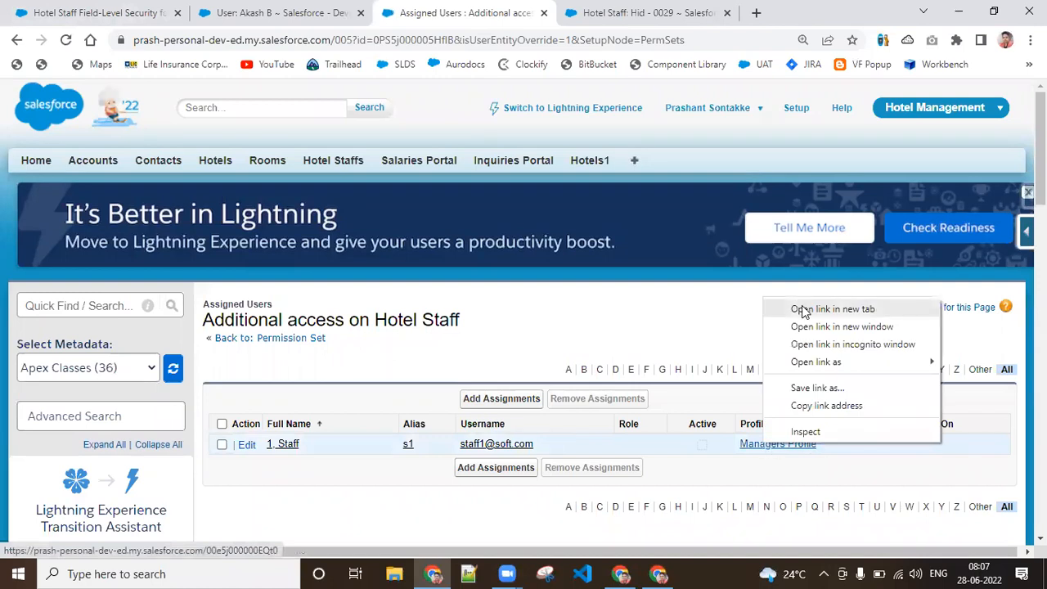
pyautogui.click(804, 309)
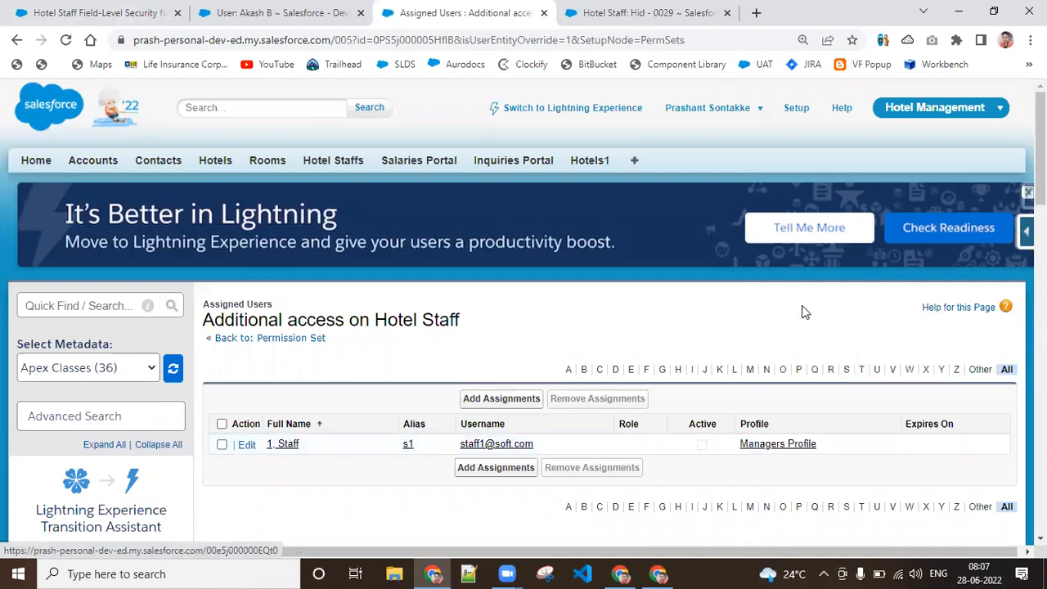
pyautogui.hotkey('ctrl', 'Tab')
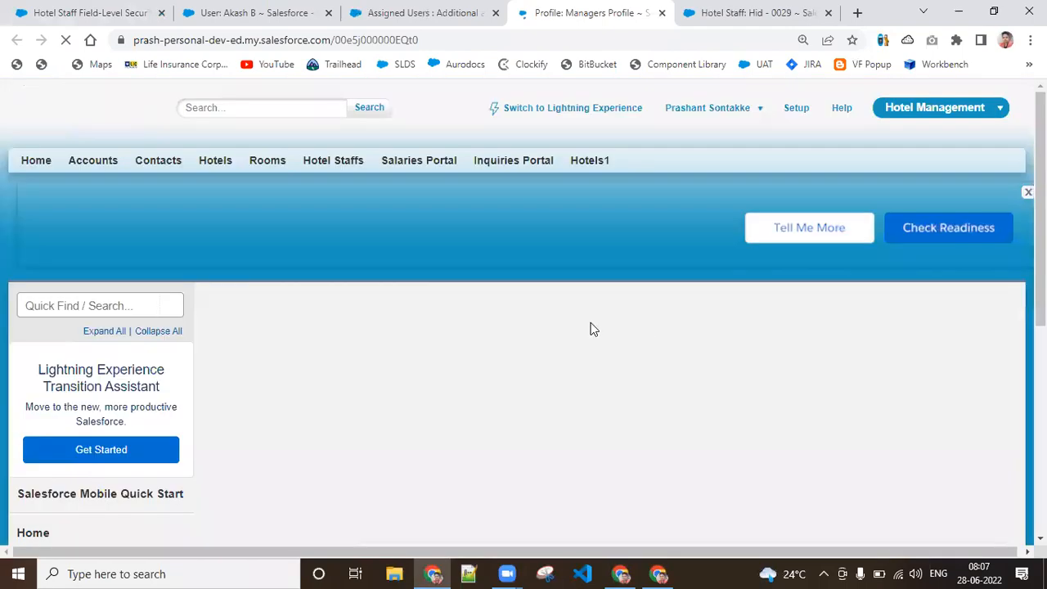
# - Compare the manager user's profile and permission set assignments with the access shown on Hid - 0029 in the manager's window
pyautogui.hotkey('ctrl', 'shift', 'Tab')
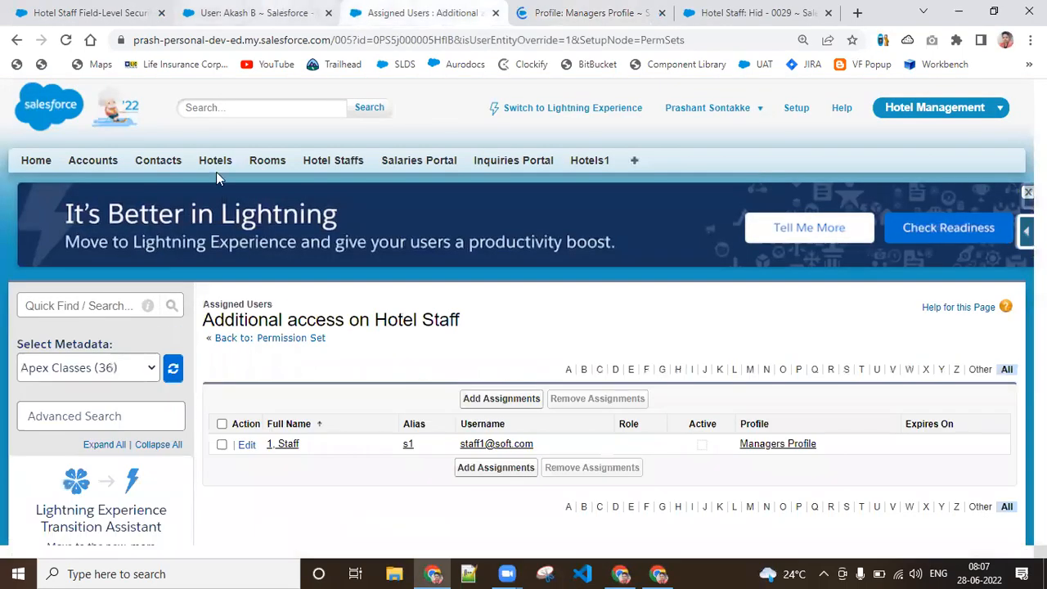
pyautogui.hotkey('ctrl', 'shift', 'Tab')
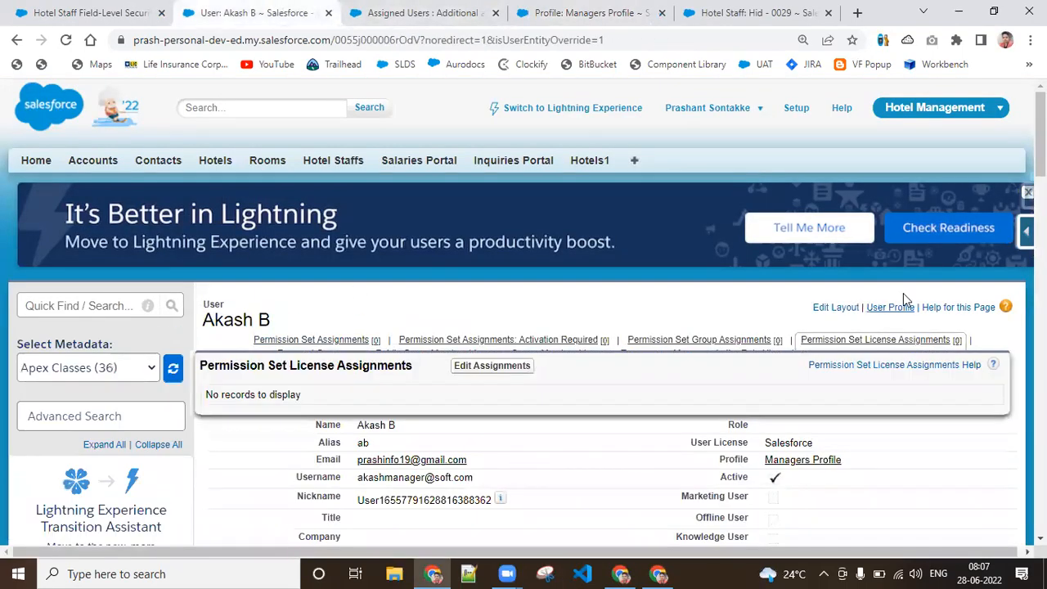
pyautogui.scroll(-2, 1040, 131)
pyautogui.scroll(2, 523, 328)
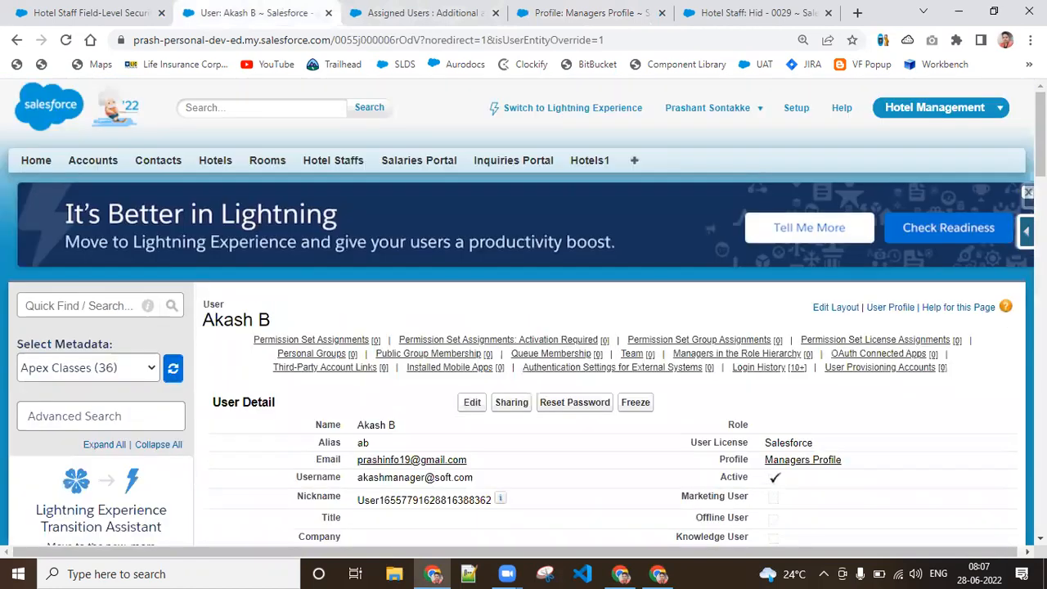
pyautogui.click(620, 574)
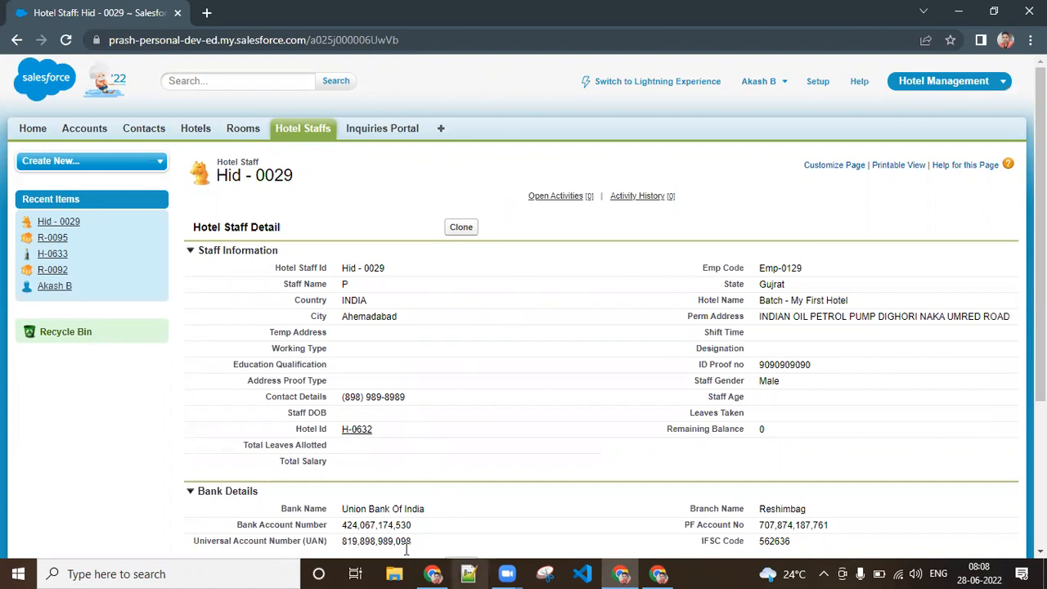
pyautogui.click(433, 574)
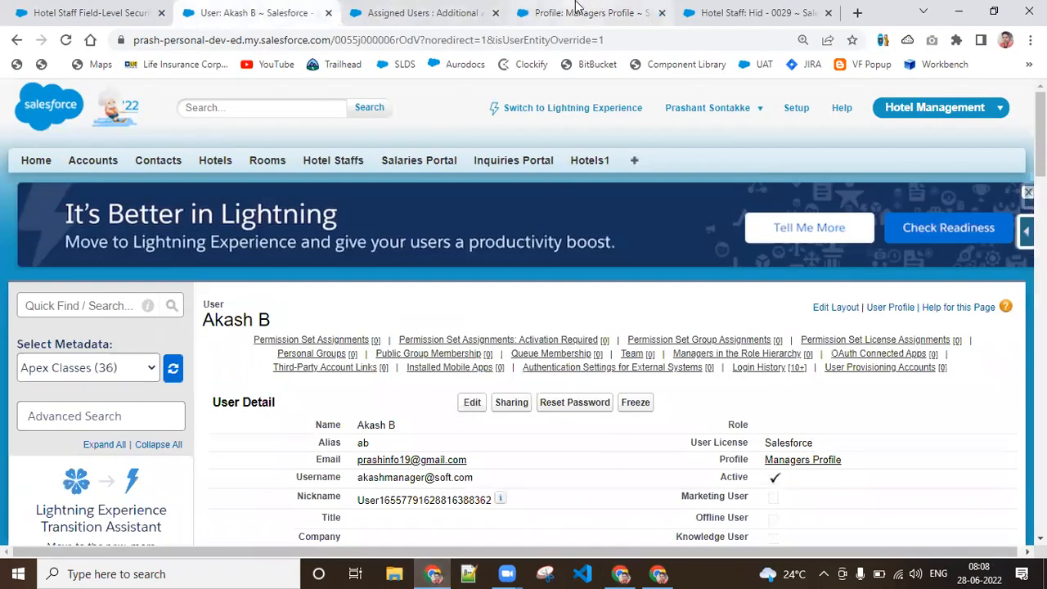
# - Grant Edit access on Hotel Staffs in the custom object permissions of Managers Profile, leaving Read and Create enabled, and save the profile
pyautogui.click(577, 10)
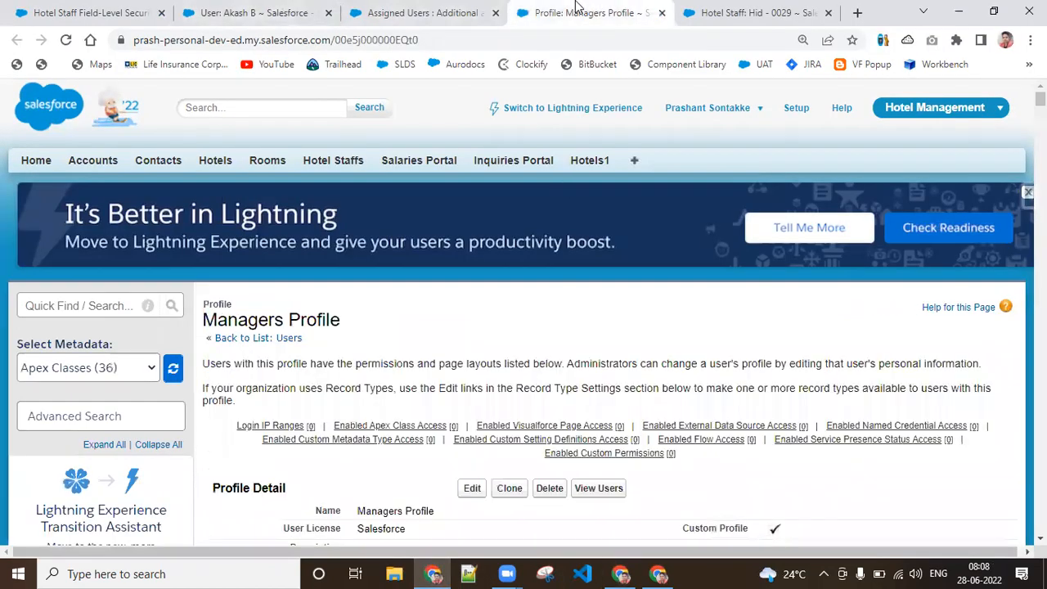
pyautogui.click(473, 488)
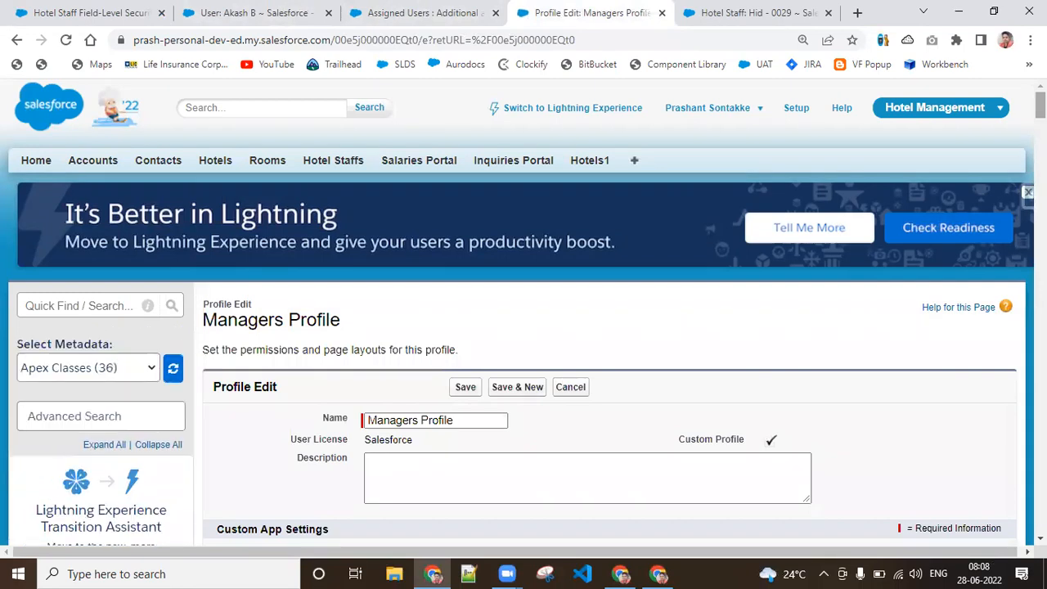
pyautogui.scroll(-10, 524, 311)
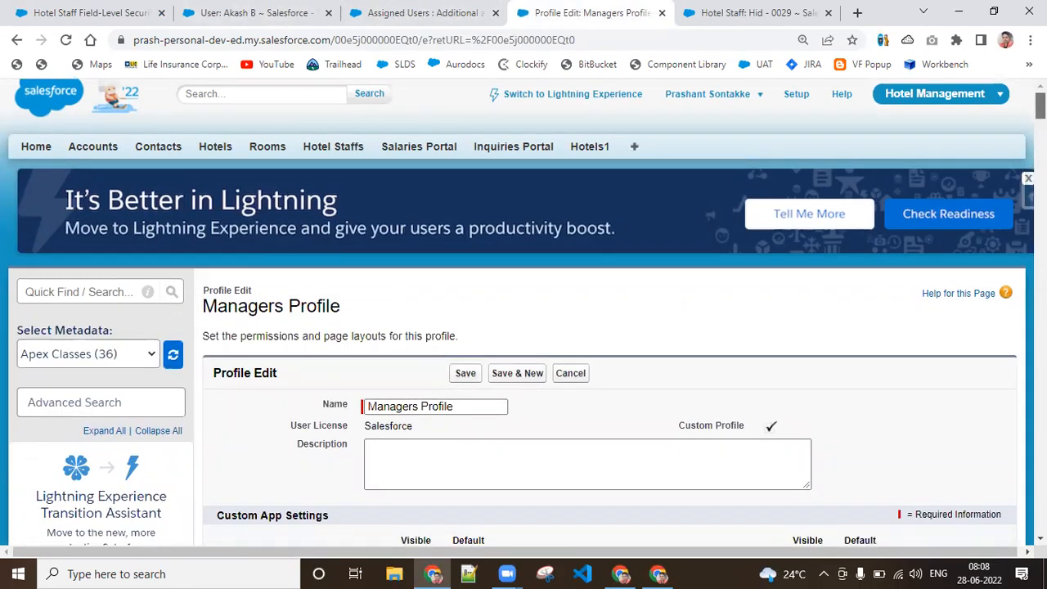
pyautogui.scroll(2, 523, 311)
pyautogui.scroll(-20, 524, 310)
pyautogui.scroll(-20, 523, 311)
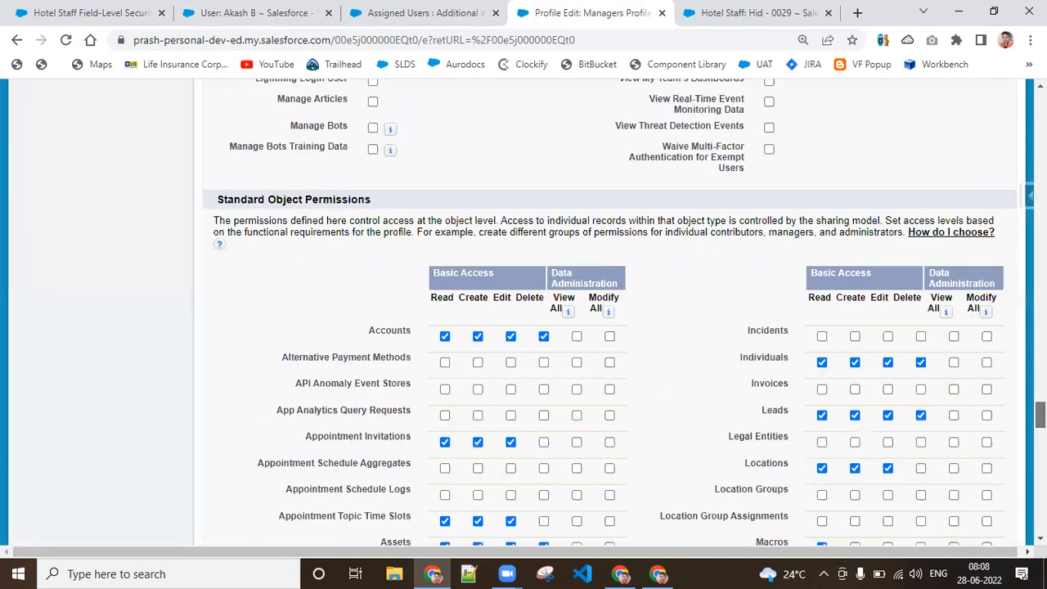
pyautogui.scroll(-6, 956, 398)
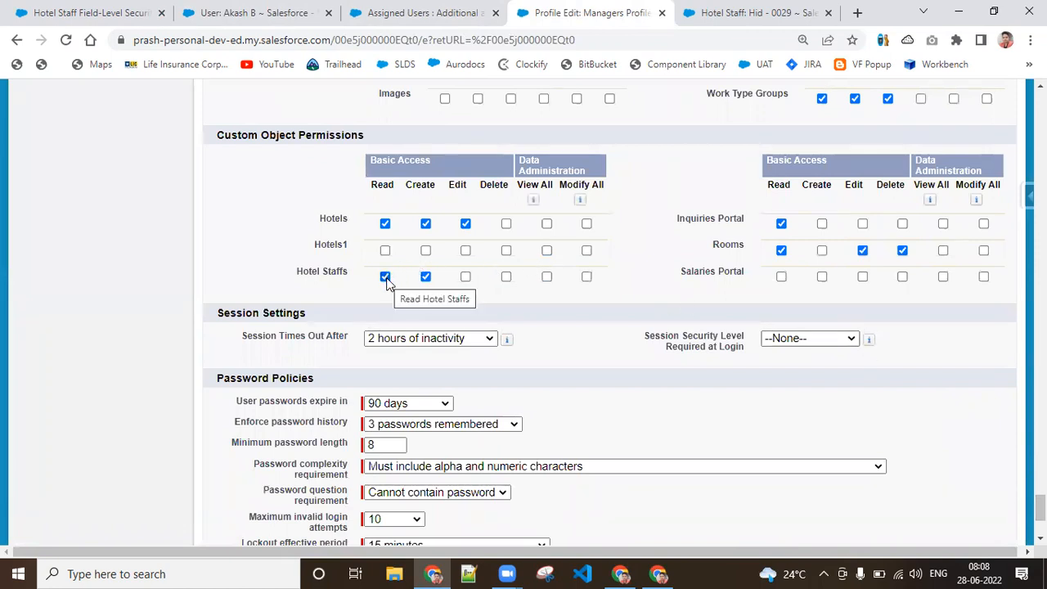
pyautogui.click(465, 277)
pyautogui.click(426, 277)
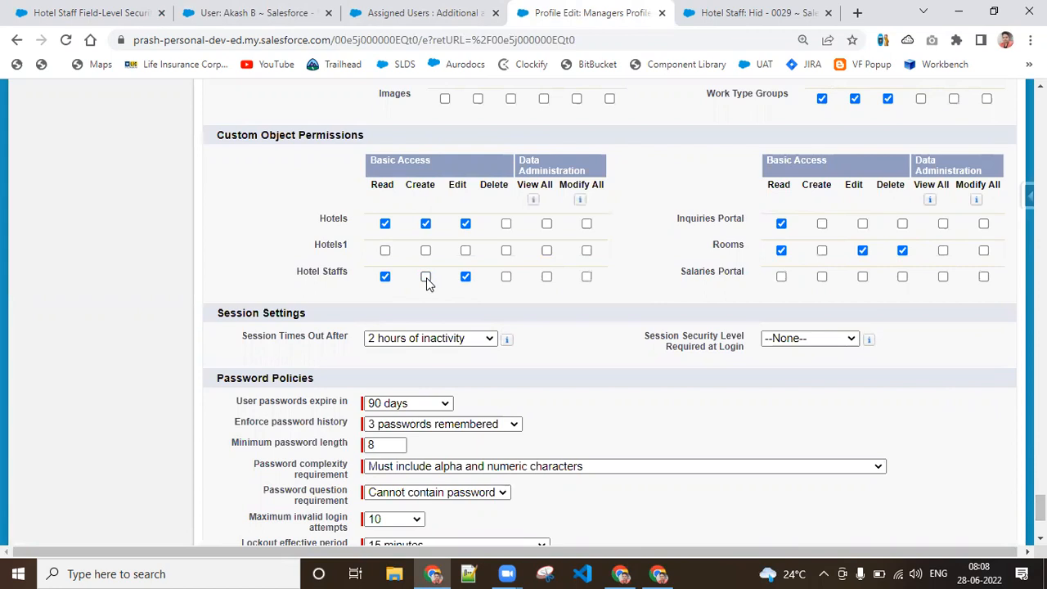
pyautogui.click(426, 277)
pyautogui.moveTo(1041, 508); pyautogui.dragTo(1041, 105)
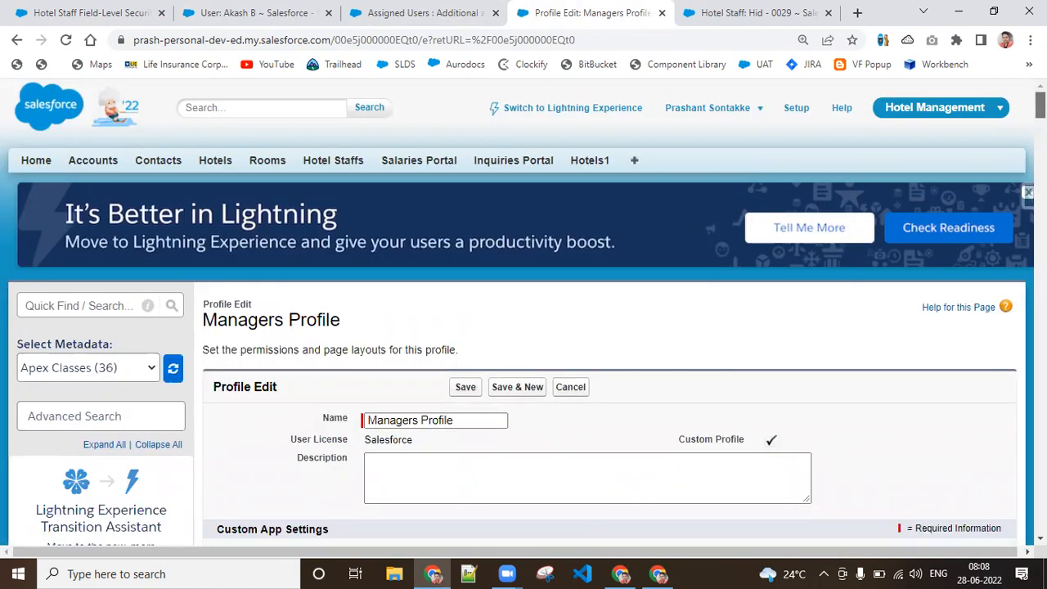
pyautogui.click(465, 391)
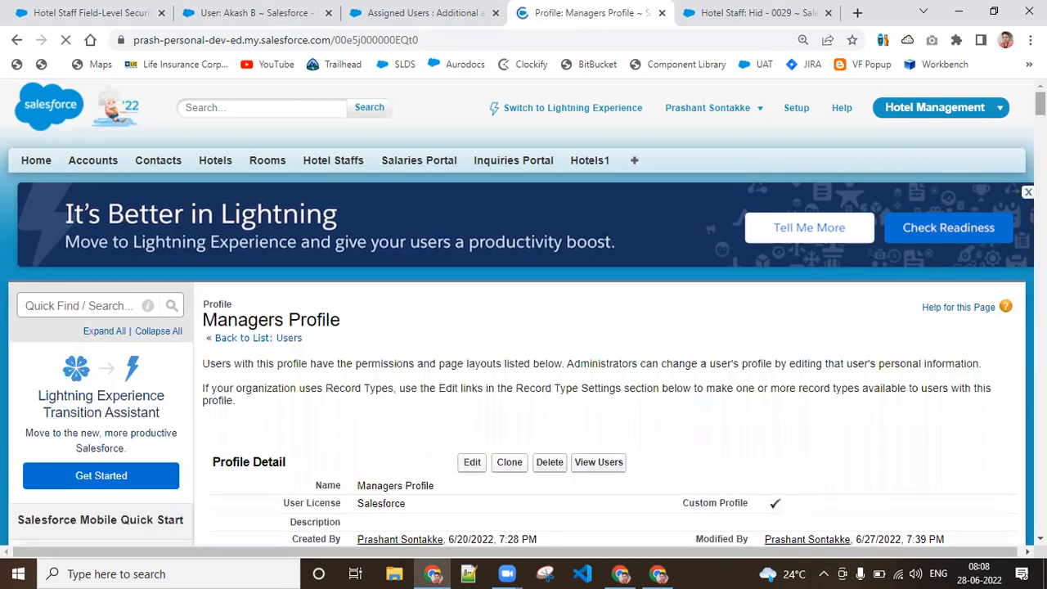
# - Switch from the saved Managers Profile to the manager user's browser window and reload the Hid - 0029 record
pyautogui.scroll(-1, 609, 327)
pyautogui.scroll(-20, 609, 327)
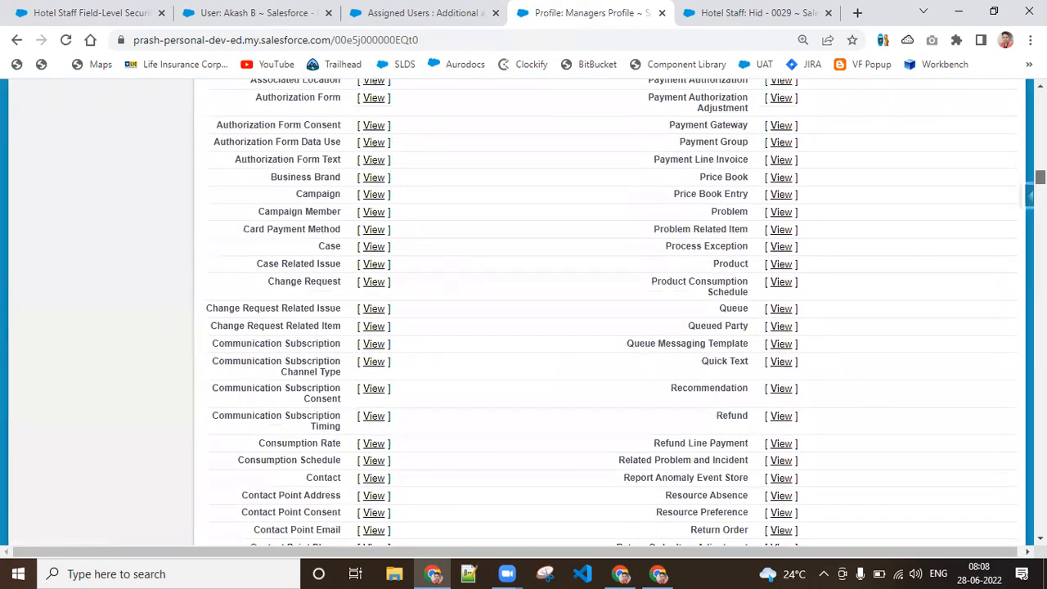
pyautogui.scroll(20, 610, 327)
pyautogui.click(620, 574)
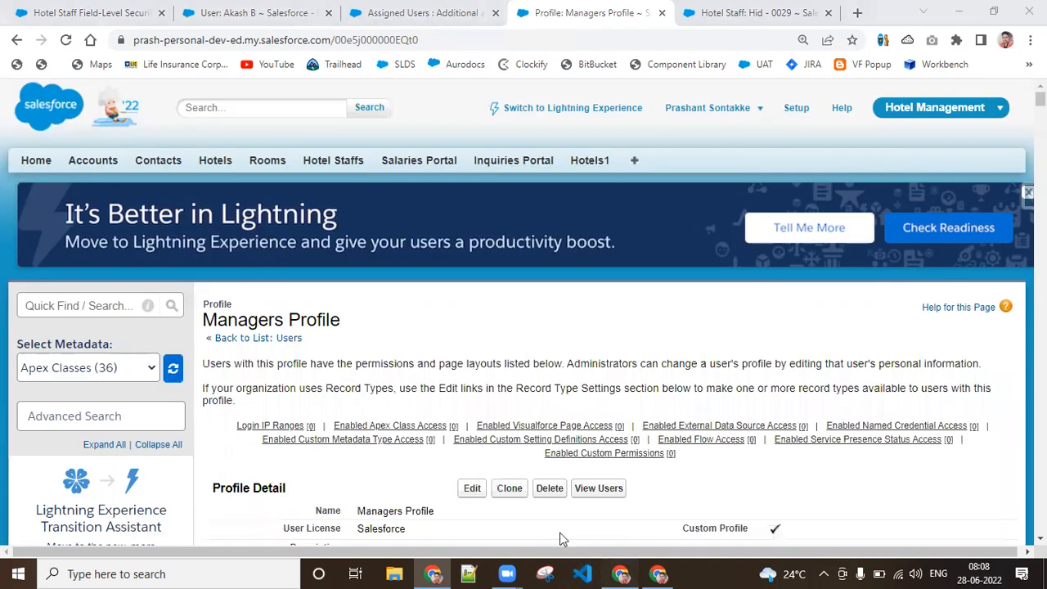
pyautogui.click(66, 41)
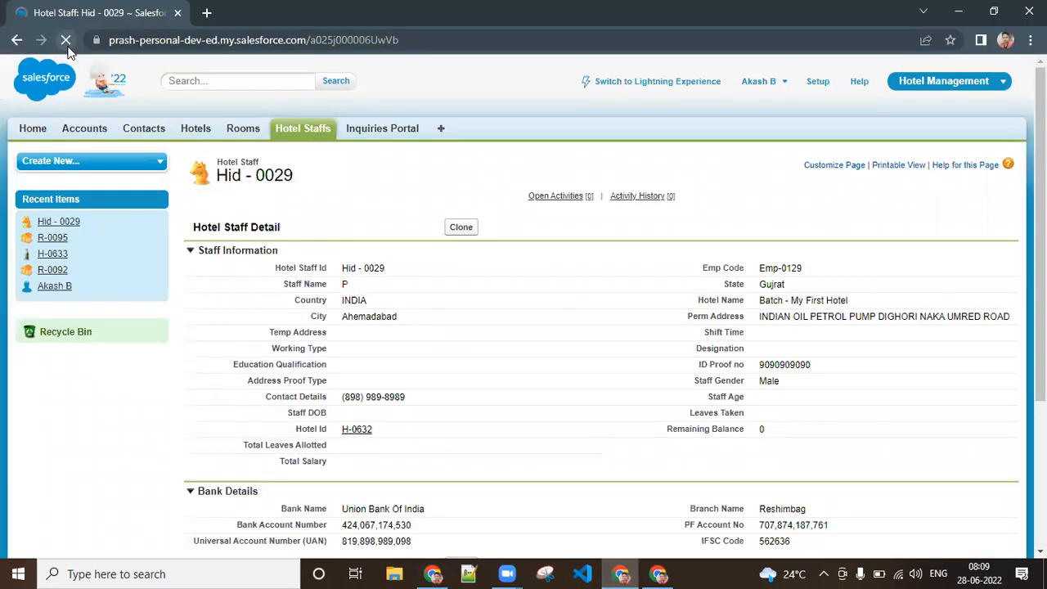